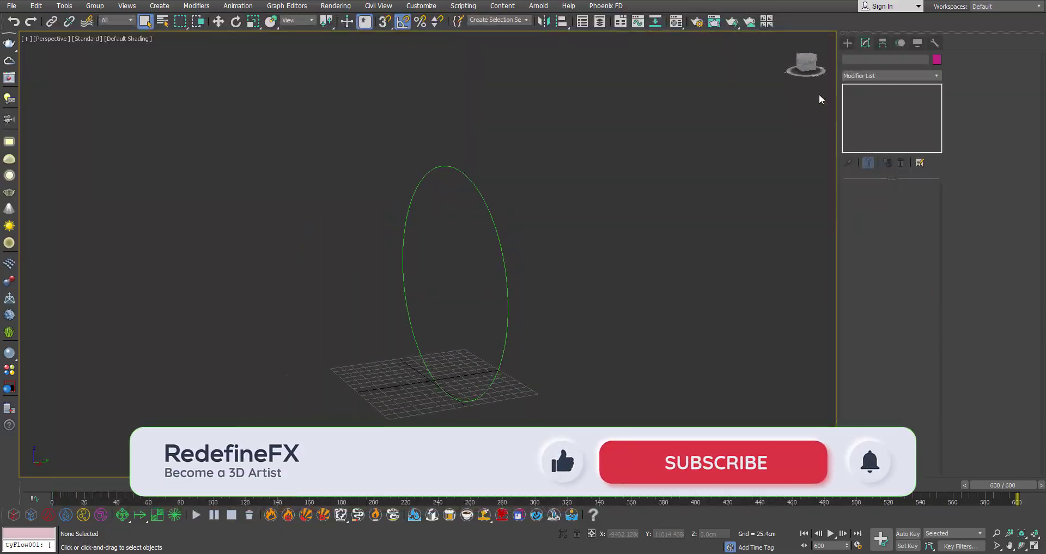
- Draw a second circle spline on the ground beside the upright one and set its radius to 250 cm
{"action": "left_click", "coordinate": [847, 43]}
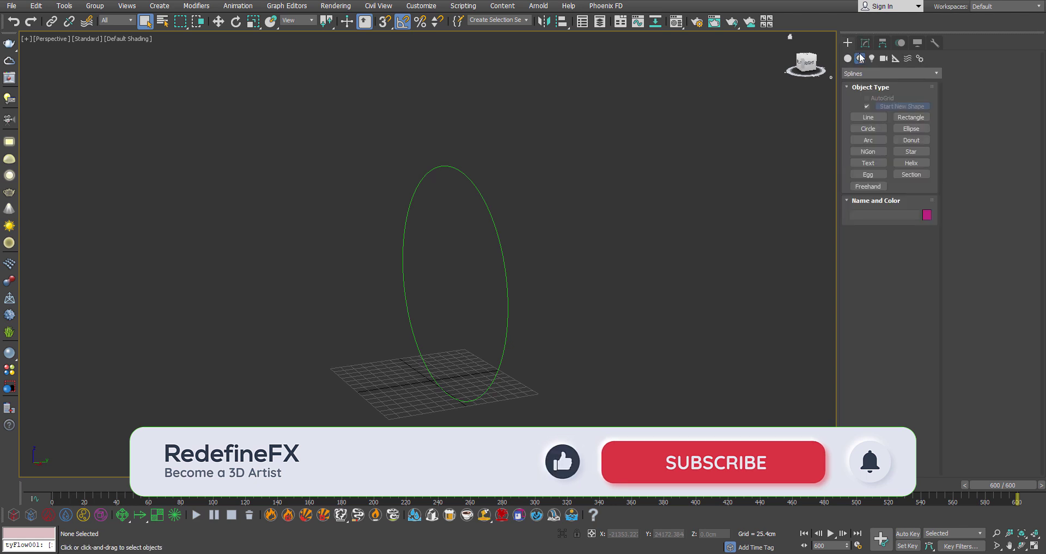
{"action": "left_click", "coordinate": [869, 129]}
{"action": "left_click_drag", "start_coordinate": [598, 341], "coordinate": [698, 387]}
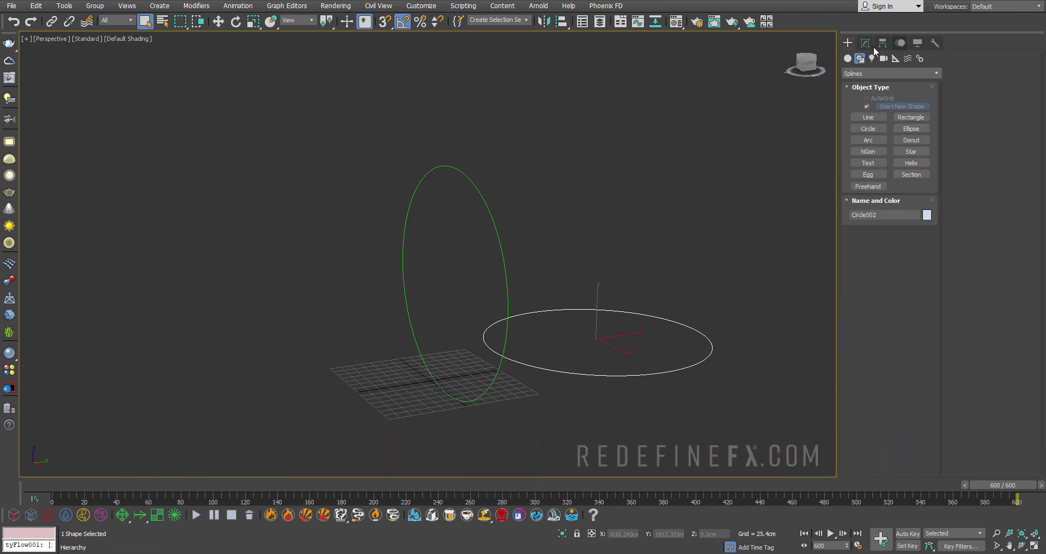
{"action": "left_click", "coordinate": [868, 43]}
{"action": "double_click", "coordinate": [901, 260]}
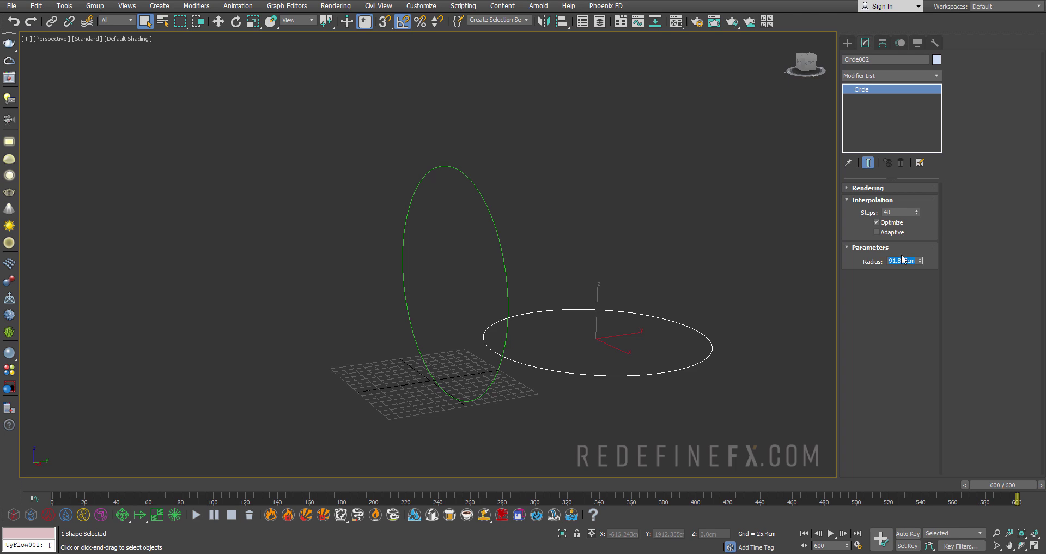
{"action": "key", "text": "Return"}
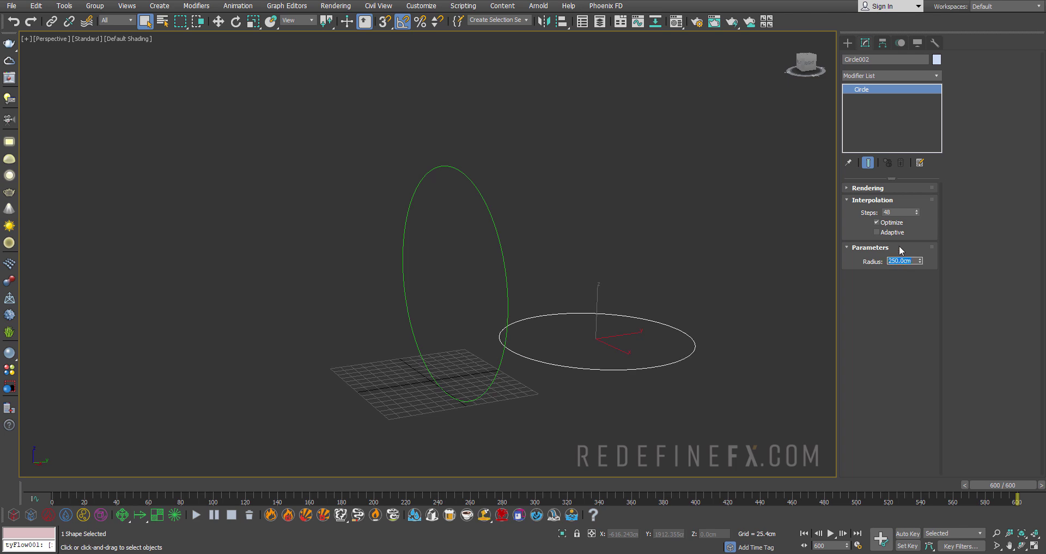
{"action": "double_click", "coordinate": [904, 212]}
{"action": "middle_click_drag", "start_coordinate": [552, 307], "coordinate": [560, 284], "text": "alt"}
- Check the display unit scale and the system unit scale, leaving both unchanged
{"action": "left_click", "coordinate": [421, 6]}
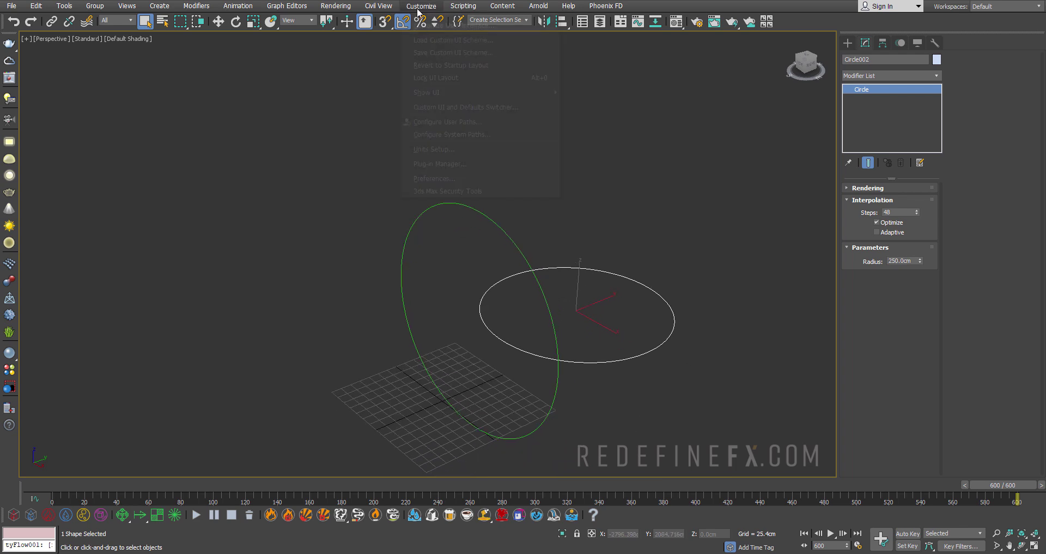
{"action": "left_click", "coordinate": [436, 151]}
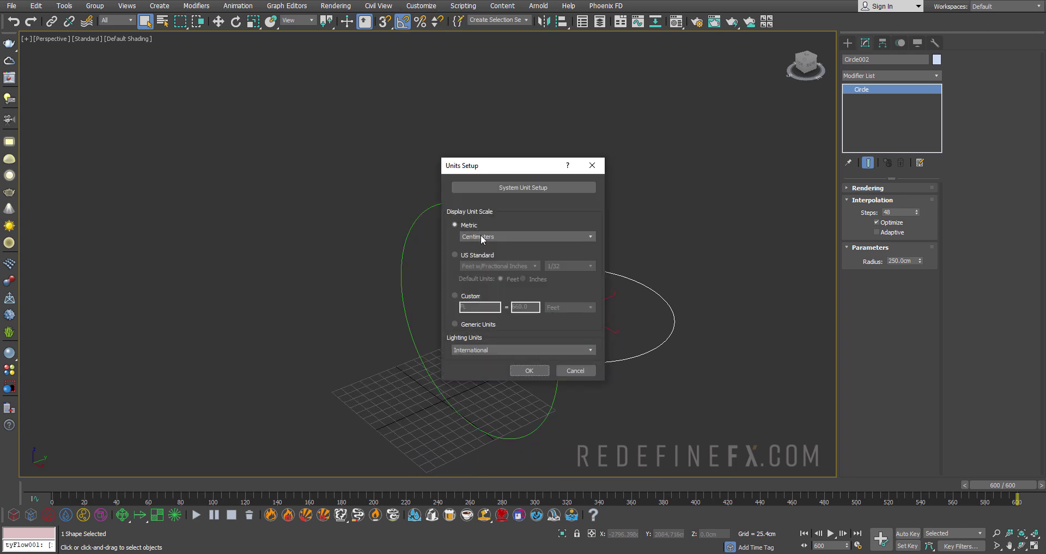
{"action": "left_click", "coordinate": [497, 190]}
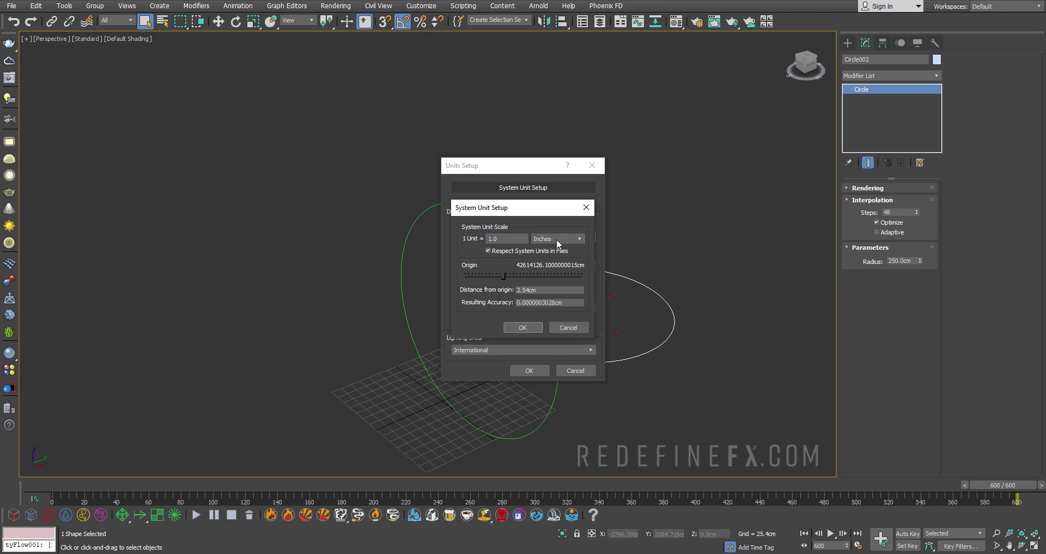
{"action": "left_click_drag", "start_coordinate": [560, 209], "coordinate": [495, 195]}
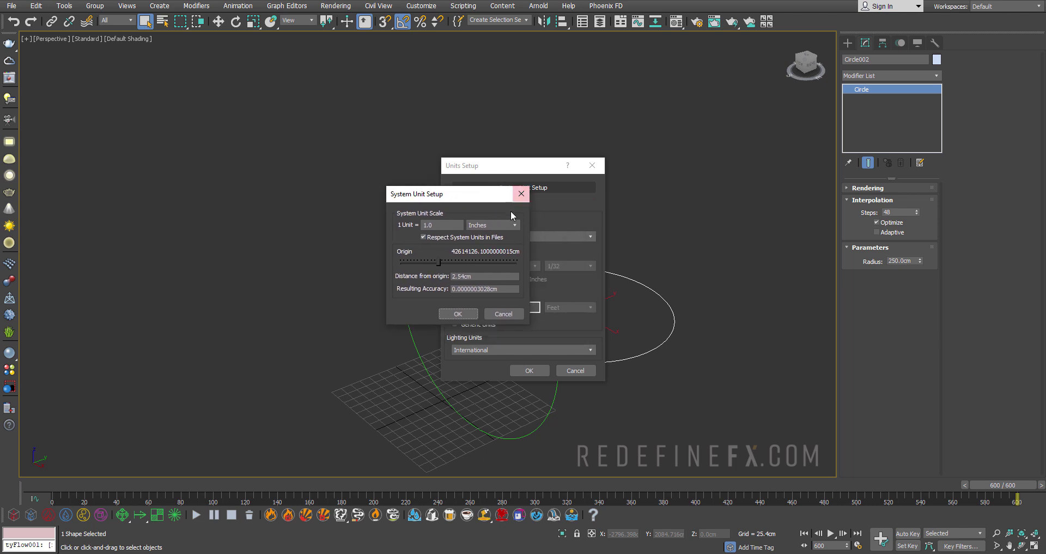
{"action": "left_click", "coordinate": [521, 193]}
{"action": "left_click_drag", "start_coordinate": [523, 165], "coordinate": [387, 126]}
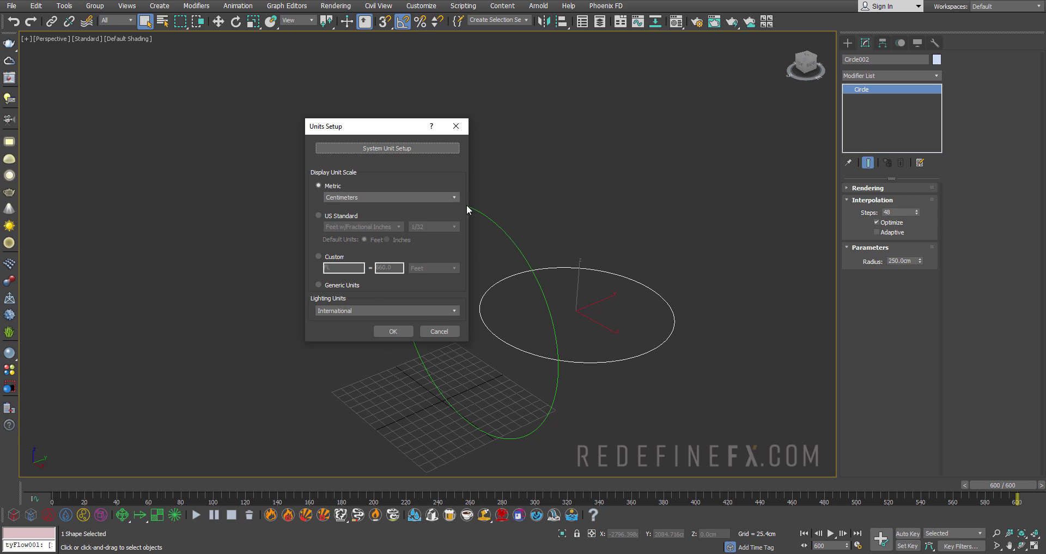
{"action": "left_click", "coordinate": [442, 330]}
- Apply a Noise modifier to the upright circle
{"action": "middle_click_drag", "start_coordinate": [503, 362], "coordinate": [571, 246], "text": "alt"}
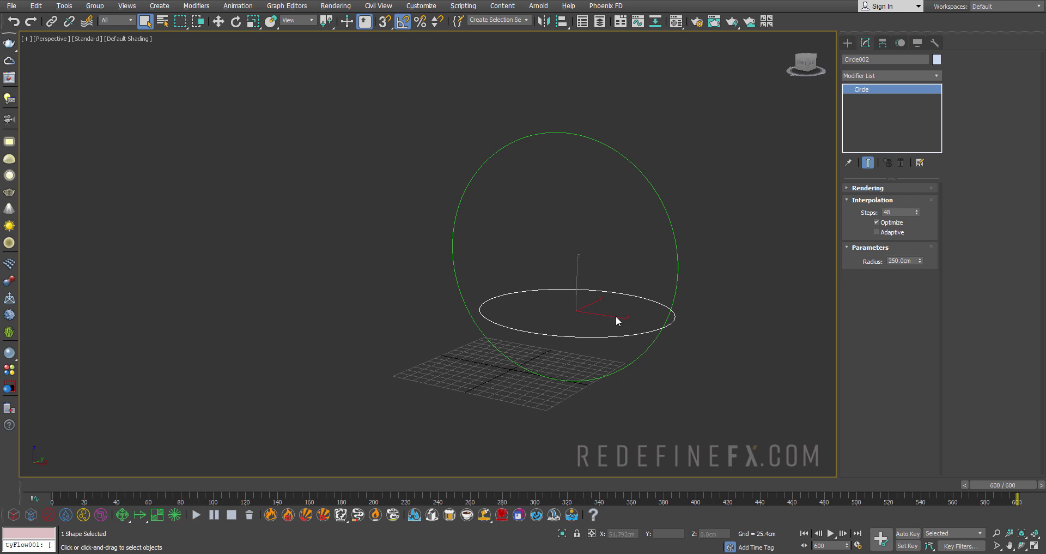
{"action": "middle_click_drag", "start_coordinate": [614, 318], "coordinate": [495, 329], "text": "alt"}
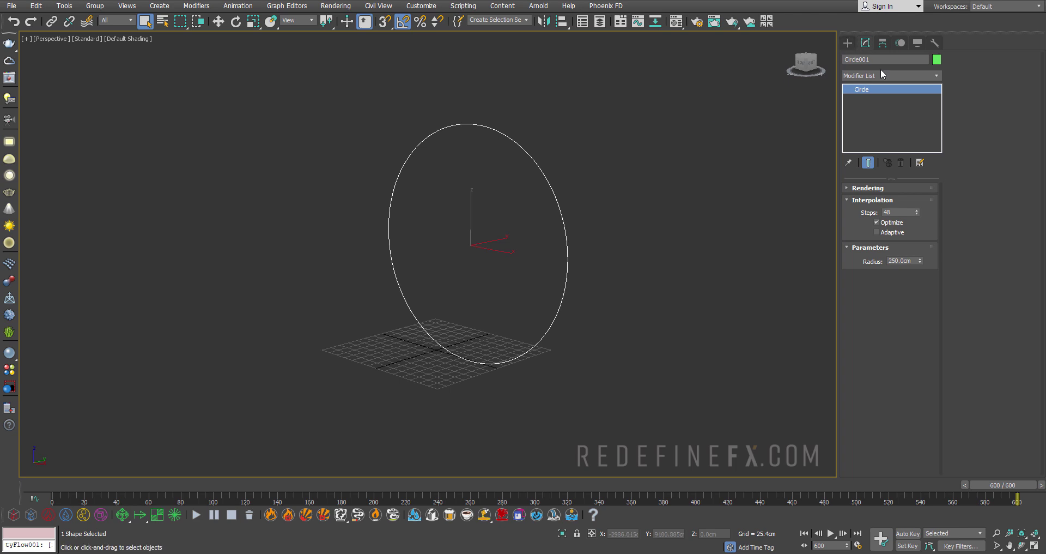
{"action": "left_click", "coordinate": [937, 76]}
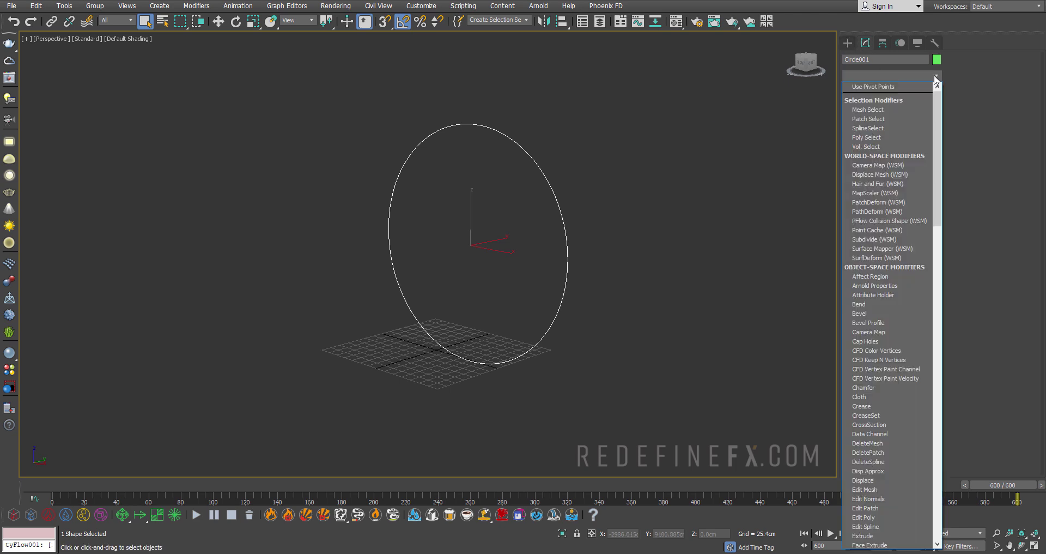
{"action": "key", "text": "n"}
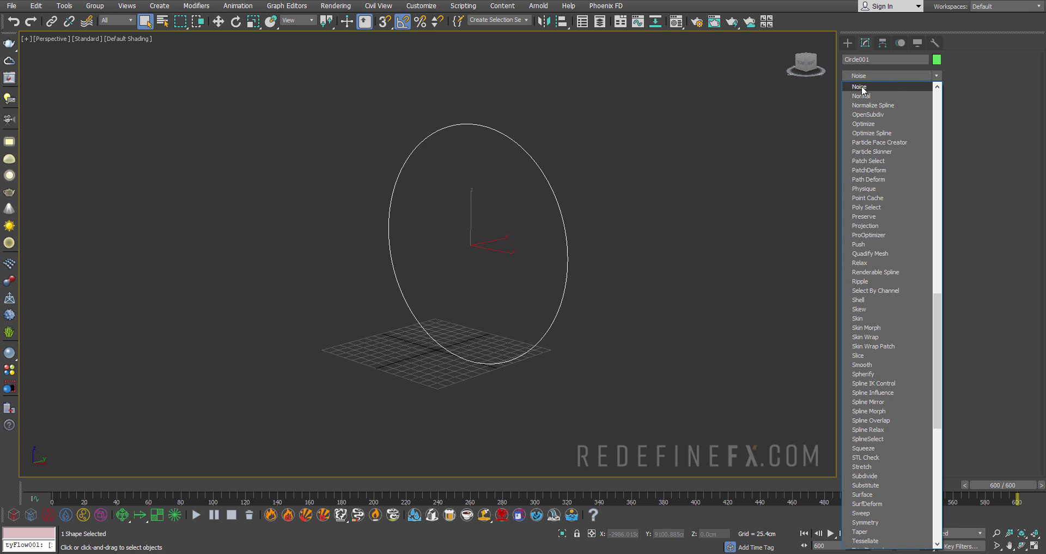
{"action": "left_click", "coordinate": [861, 87]}
{"action": "middle_click_drag", "start_coordinate": [449, 247], "coordinate": [442, 145], "text": "alt"}
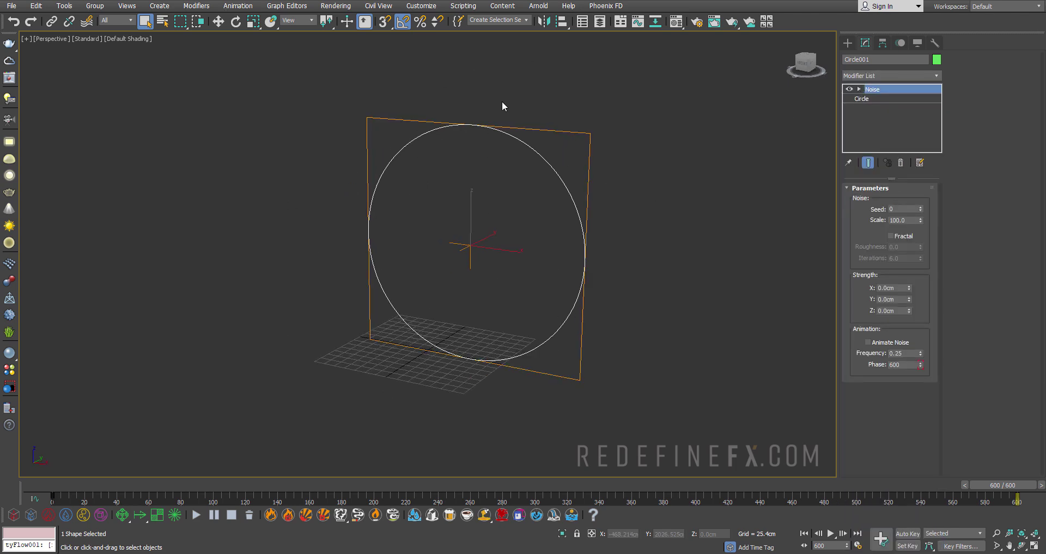
- Set the circle's noise scale to 5 and its strength to 100 cm on the X, Y and Z axes
{"action": "right_click", "coordinate": [921, 221]}
{"action": "double_click", "coordinate": [901, 287]}
{"action": "type", "text": "100"}
{"action": "key", "text": "Tab"}
{"action": "type", "text": "100"}
{"action": "key", "text": "Return"}
{"action": "key", "text": "Tab"}
{"action": "type", "text": "100"}
{"action": "key", "text": "Return"}
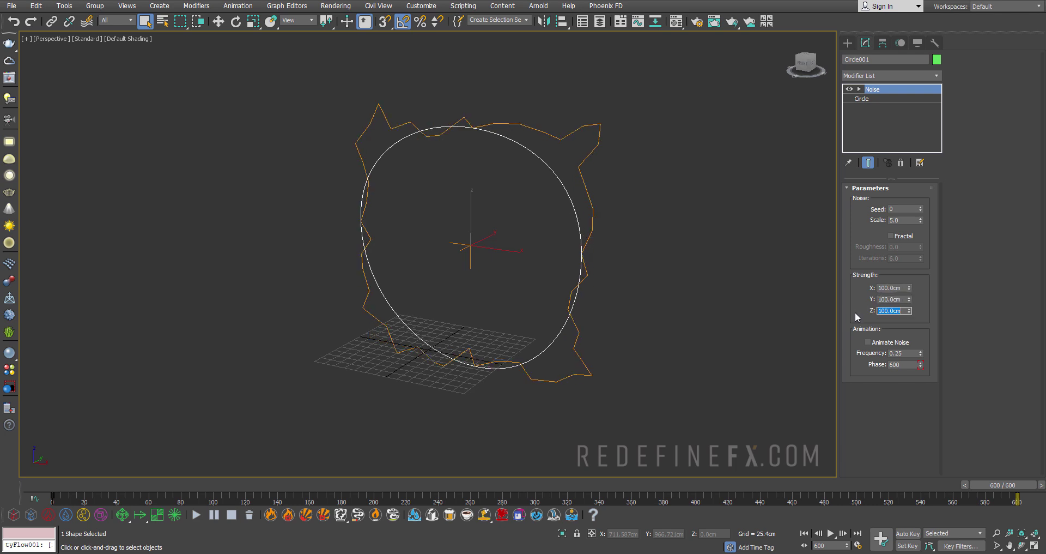
- Turn on Animate Noise with a frequency of 0.05 and preview the circle's motion along the timeline
{"action": "key", "text": "Home"}
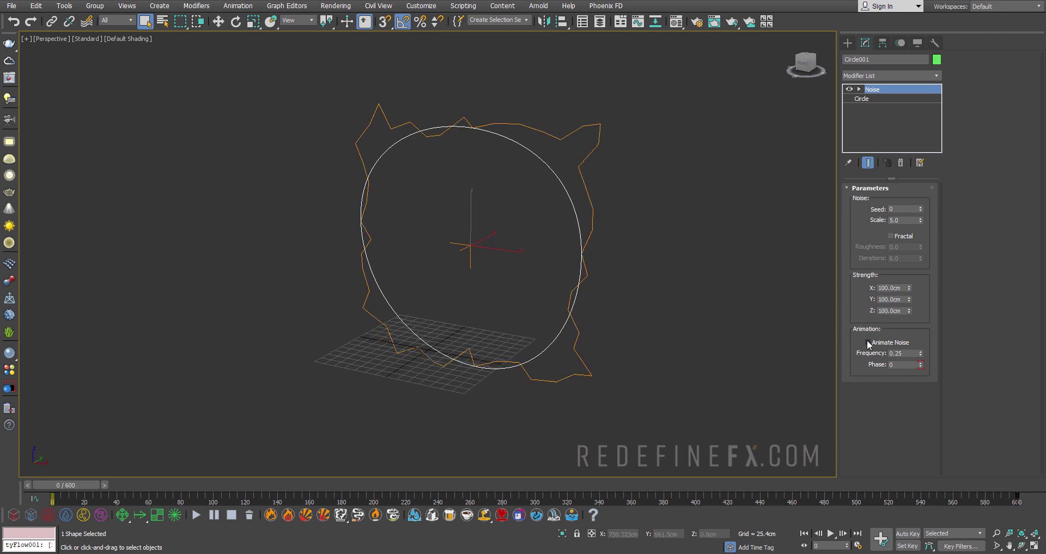
{"action": "left_click_drag", "start_coordinate": [70, 485], "coordinate": [650, 493]}
{"action": "key", "text": "Home"}
{"action": "left_click_drag", "start_coordinate": [912, 354], "coordinate": [896, 355]}
{"action": "left_click_drag", "start_coordinate": [65, 485], "coordinate": [600, 505]}
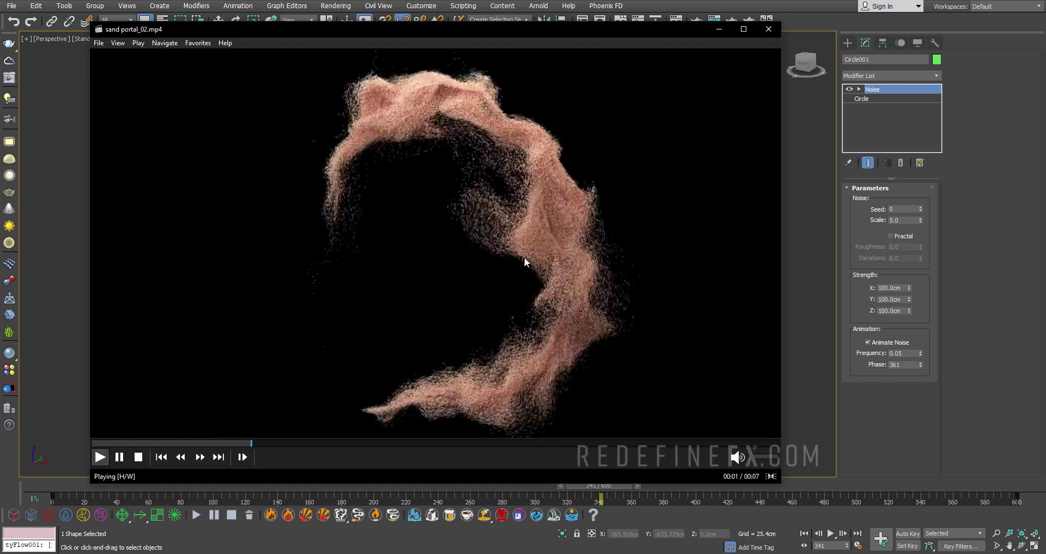
- Review the sand portal reference video against the animated circle and set the noise scale to 3.5
{"action": "left_click", "coordinate": [400, 286]}
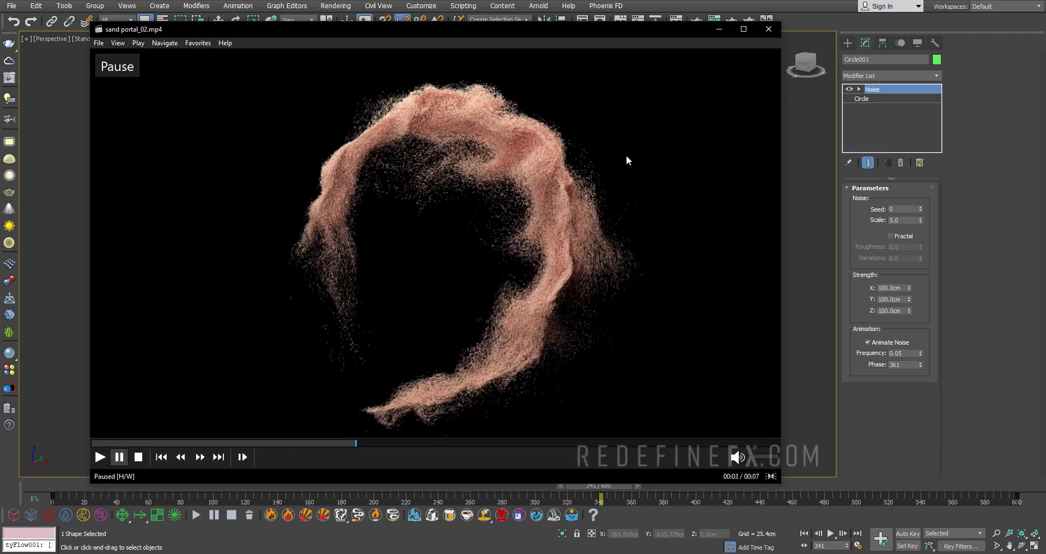
{"action": "left_click", "coordinate": [714, 33]}
{"action": "left_click_drag", "start_coordinate": [282, 488], "coordinate": [332, 489]}
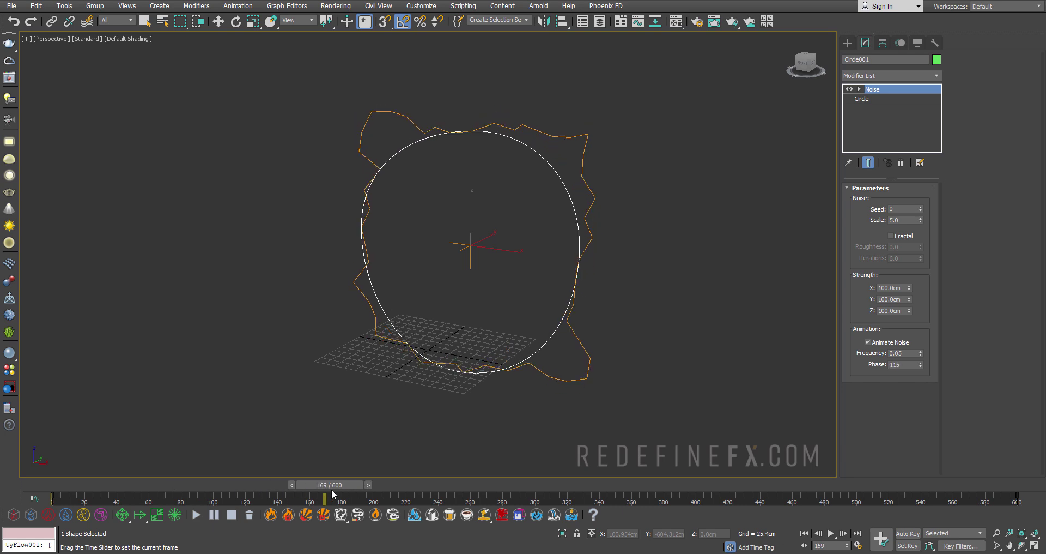
{"action": "left_click", "coordinate": [913, 220]}
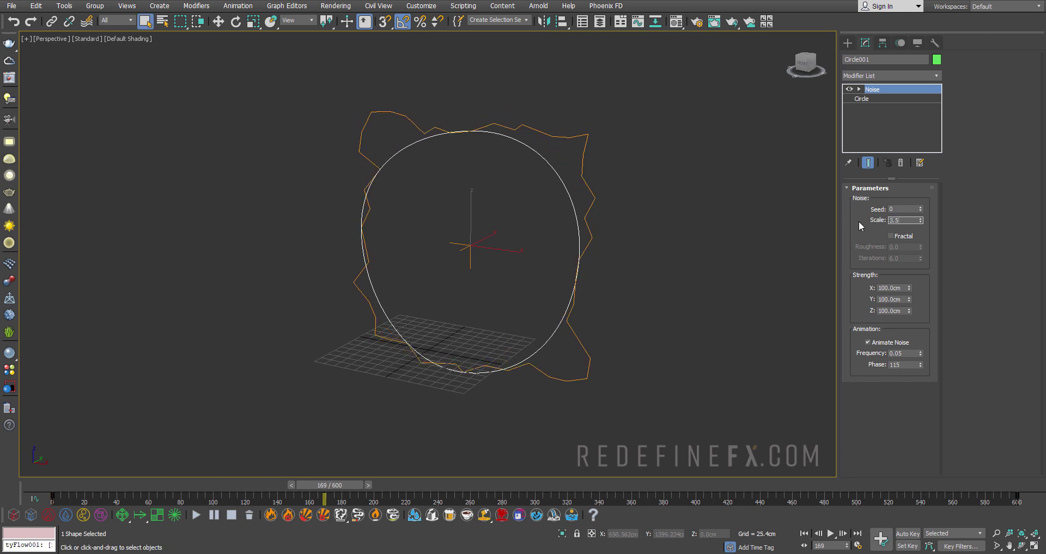
{"action": "key", "text": "Return"}
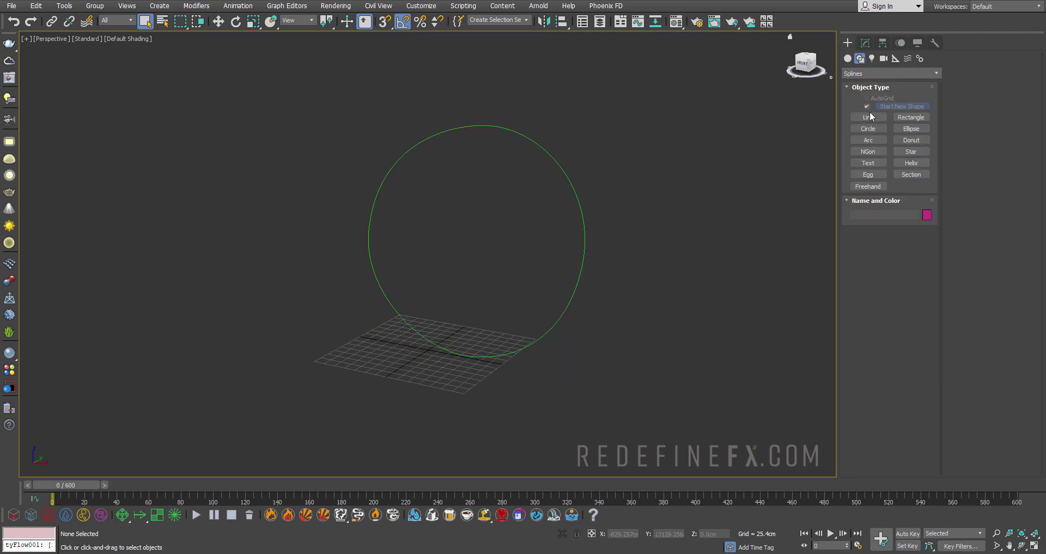
- Create a tyFlow object on the ground beside the circle
{"action": "left_click", "coordinate": [848, 59]}
{"action": "left_click", "coordinate": [910, 166]}
{"action": "left_click_drag", "start_coordinate": [606, 360], "coordinate": [686, 390]}
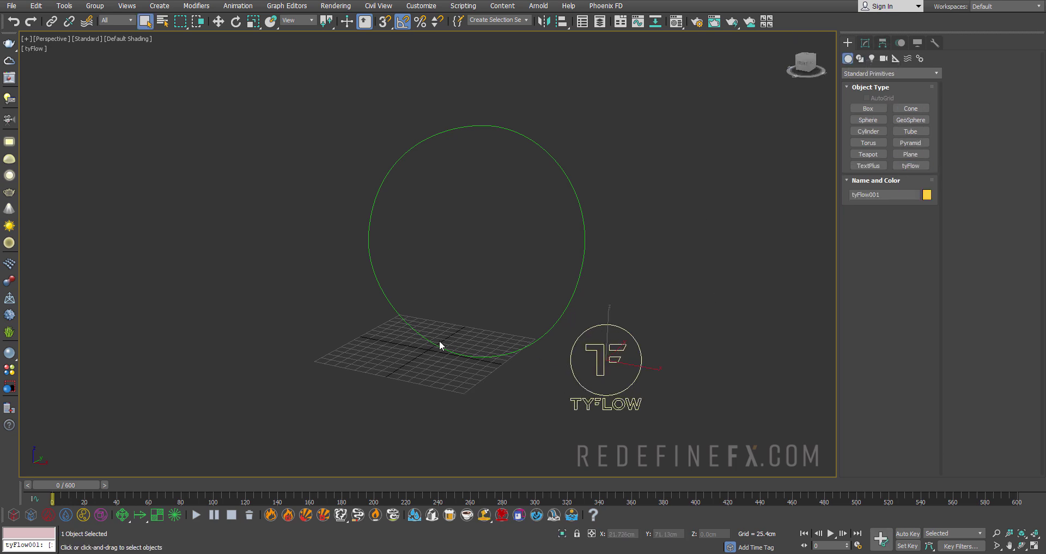
- Create a tyIcon helper on the grid and move it under the base of the circle
{"action": "left_click", "coordinate": [895, 58]}
{"action": "left_click", "coordinate": [883, 73]}
{"action": "left_click", "coordinate": [855, 183]}
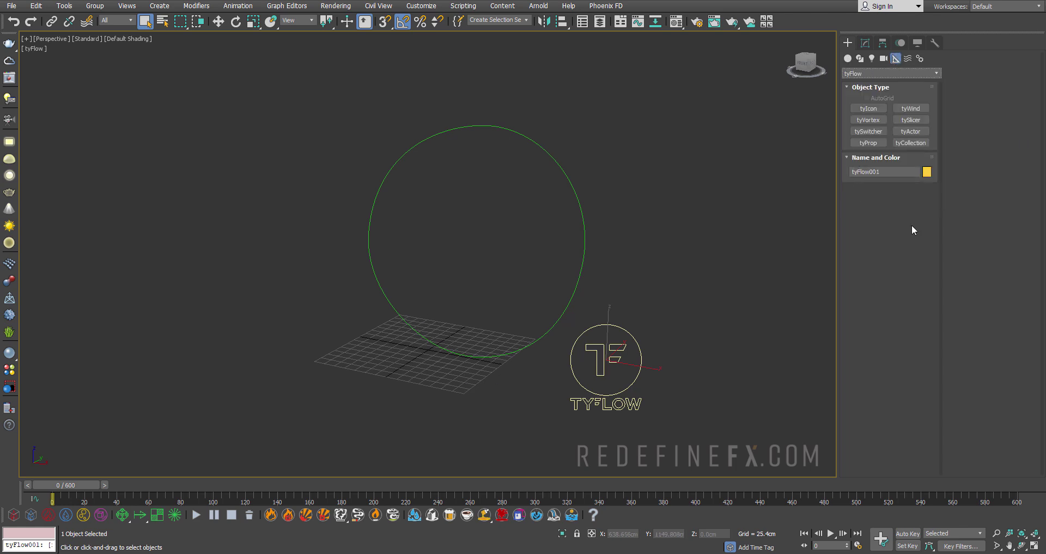
{"action": "left_click", "coordinate": [869, 108]}
{"action": "mouse_move", "coordinate": [439, 364]}
{"action": "left_mouse_down"}
{"action": "mouse_move", "coordinate": [436, 386]}
{"action": "mouse_move", "coordinate": [450, 375]}
{"action": "left_mouse_up"}
{"action": "right_click", "coordinate": [450, 374]}
{"action": "middle_click_drag", "start_coordinate": [447, 376], "coordinate": [454, 357], "text": "alt"}
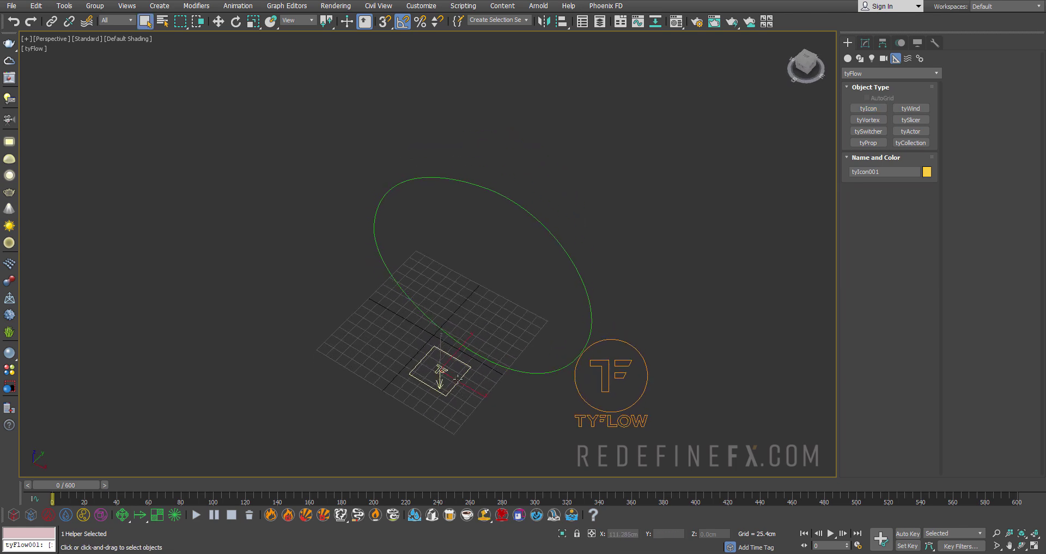
{"action": "mouse_move", "coordinate": [454, 353]}
{"action": "left_mouse_down"}
{"action": "mouse_move", "coordinate": [481, 333]}
{"action": "mouse_move", "coordinate": [483, 359]}
{"action": "mouse_move", "coordinate": [449, 344]}
{"action": "left_mouse_up"}
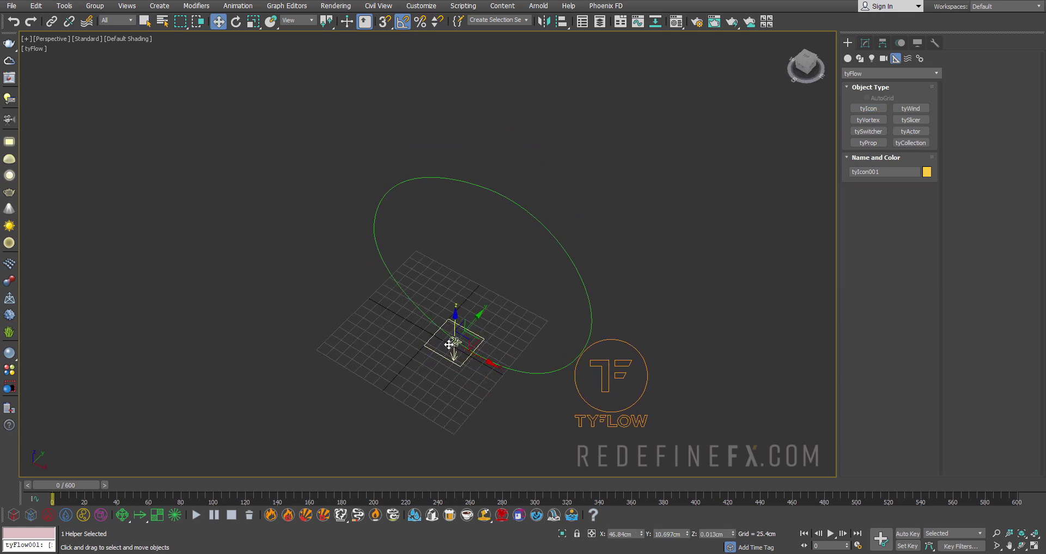
- Open the tyFlow object's editor and create a first event with a Birth operator
{"action": "middle_click_drag", "start_coordinate": [567, 347], "coordinate": [591, 333], "text": "alt"}
{"action": "left_click", "coordinate": [644, 343]}
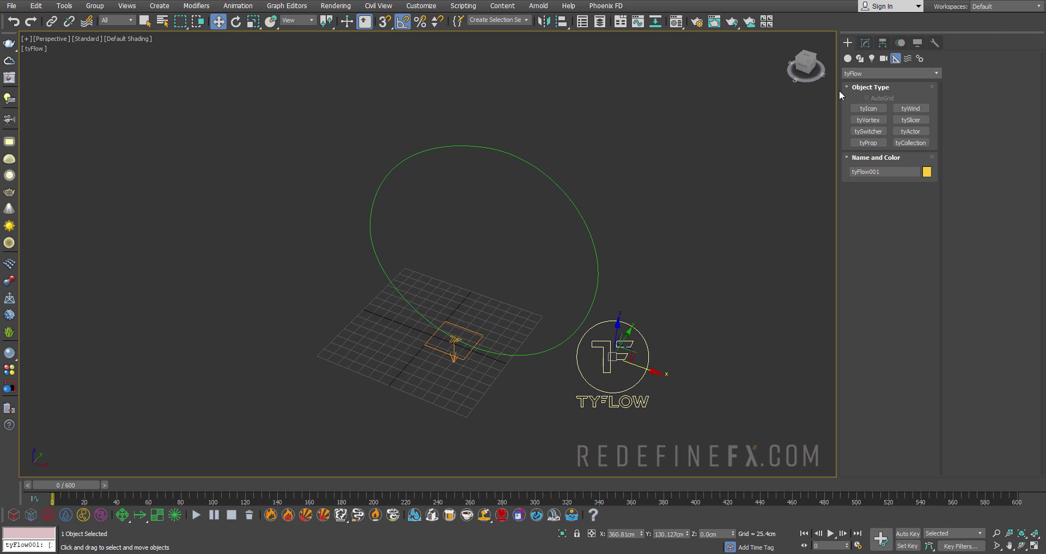
{"action": "left_click", "coordinate": [865, 44]}
{"action": "left_click", "coordinate": [879, 214]}
{"action": "left_click_drag", "start_coordinate": [659, 76], "coordinate": [465, 42]}
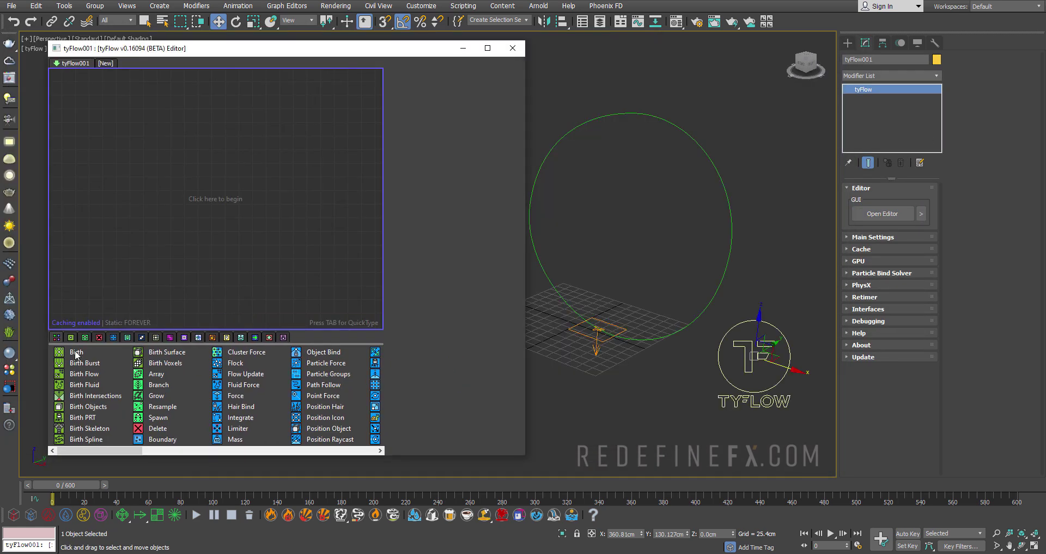
{"action": "left_click_drag", "start_coordinate": [76, 354], "coordinate": [79, 141]}
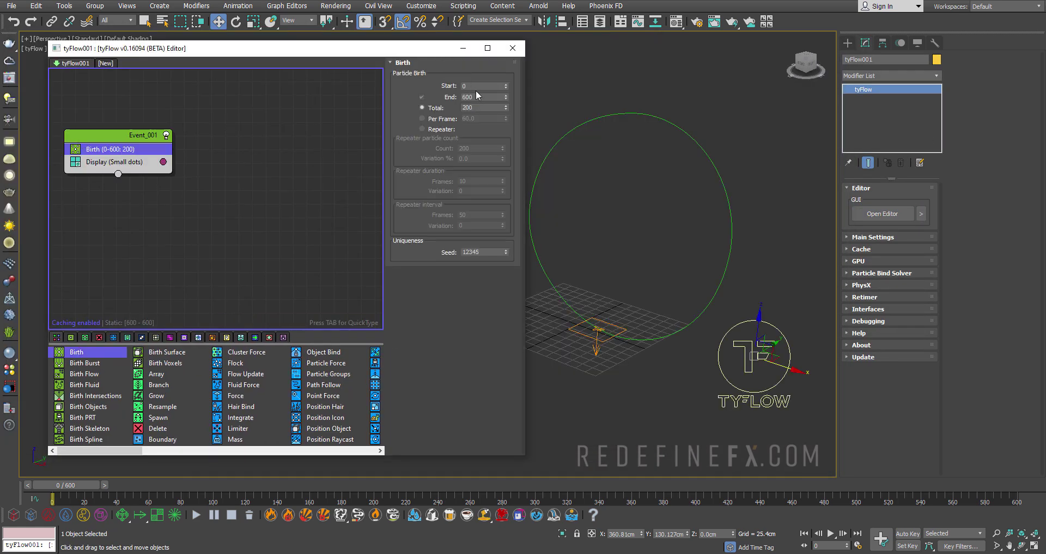
- Set the Birth operator to end at frame 250 with a total of 5000 particles
{"action": "left_click_drag", "start_coordinate": [489, 96], "coordinate": [421, 97]}
{"action": "type", "text": "250"}
{"action": "key", "text": "Tab"}
{"action": "left_click_drag", "start_coordinate": [127, 138], "coordinate": [135, 103]}
- Add a Position Icon operator that uses the tyIcon helper, and make the event's particle display colour white
{"action": "left_click_drag", "start_coordinate": [323, 418], "coordinate": [125, 121]}
{"action": "left_click", "coordinate": [430, 192]}
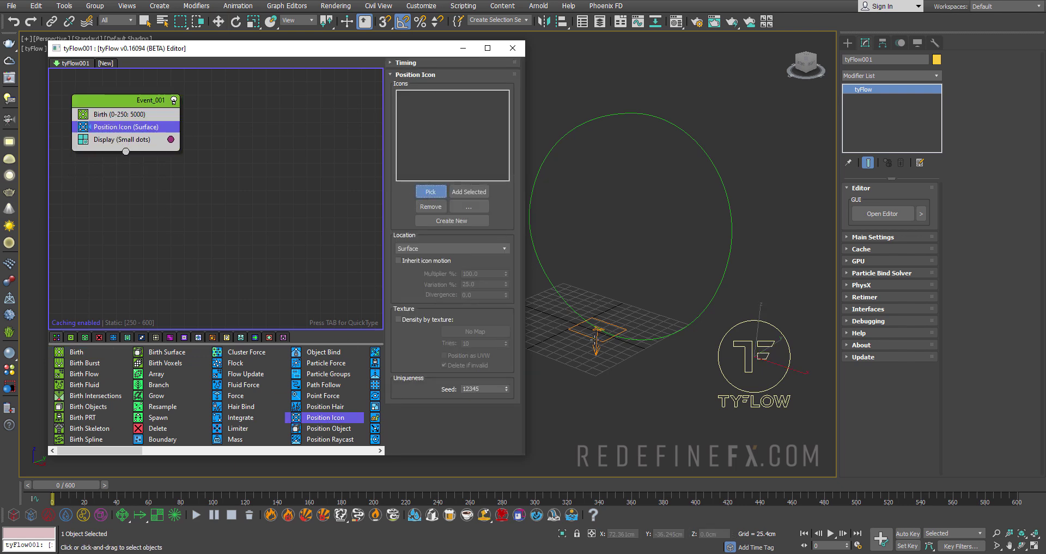
{"action": "left_click", "coordinate": [754, 357]}
{"action": "scroll", "coordinate": [617, 312], "scroll_direction": "up", "scroll_amount": 5}
{"action": "scroll", "coordinate": [617, 313], "scroll_direction": "down", "scroll_amount": 5}
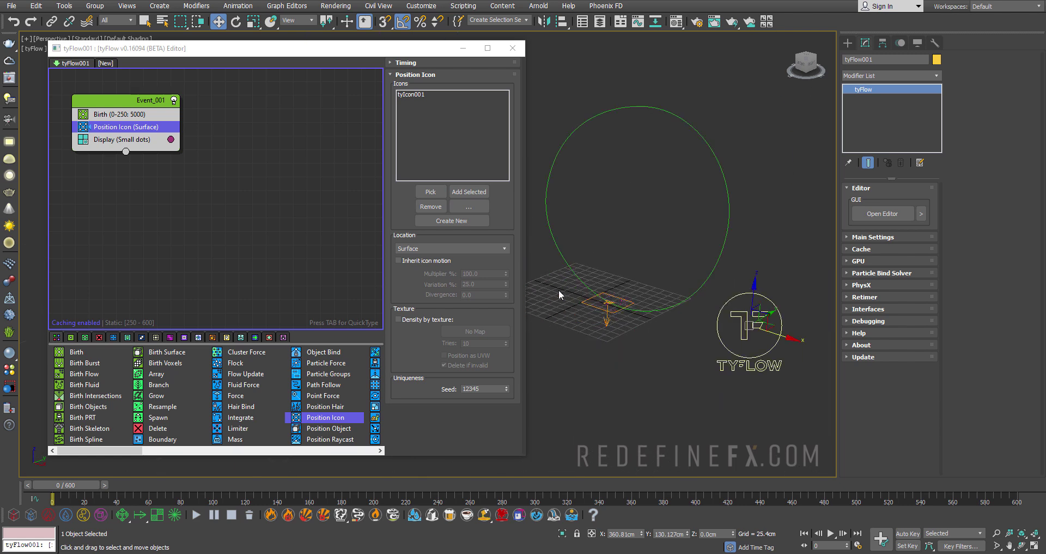
{"action": "left_click", "coordinate": [170, 139]}
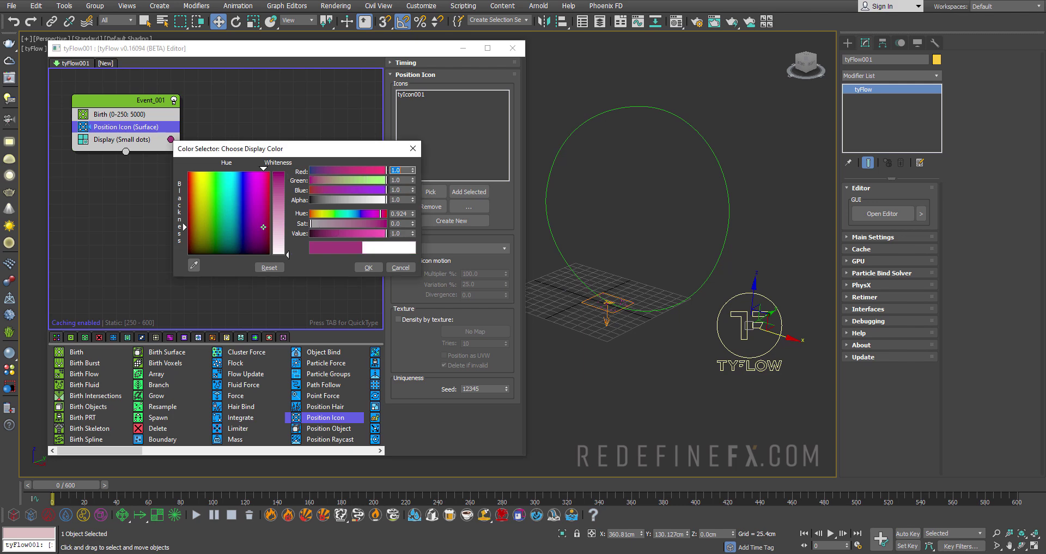
{"action": "left_click", "coordinate": [368, 267]}
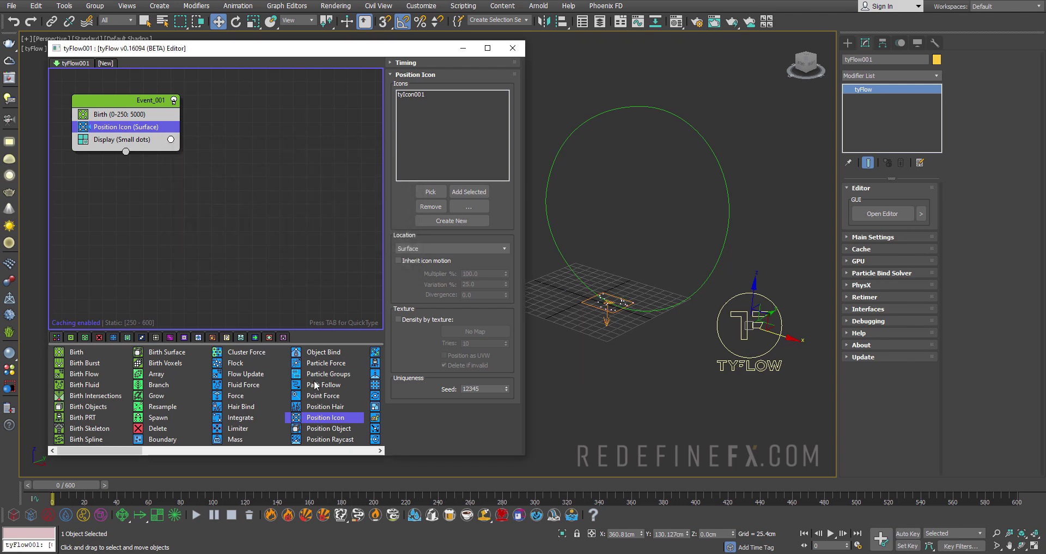
- Add a Path Follow operator to the event and assign the noisy circle as its shape
{"action": "left_click_drag", "start_coordinate": [316, 386], "coordinate": [117, 141]}
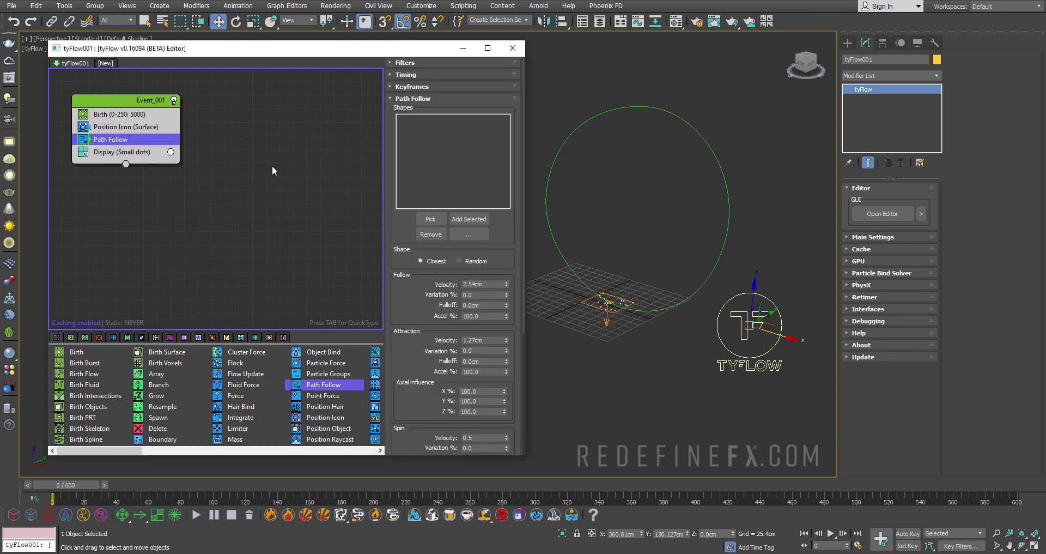
{"action": "left_click", "coordinate": [428, 219]}
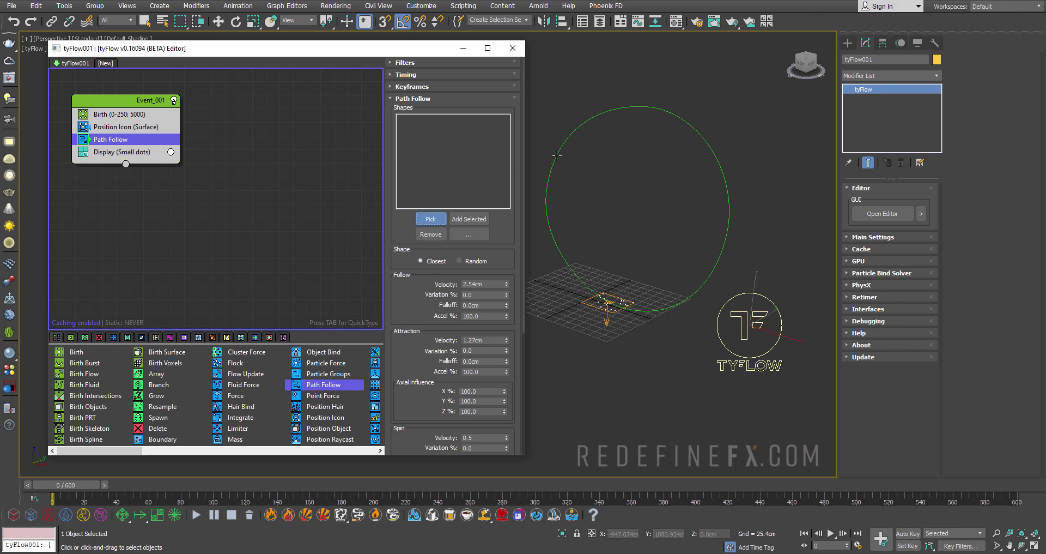
{"action": "left_click", "coordinate": [557, 156]}
{"action": "left_click", "coordinate": [57, 484]}
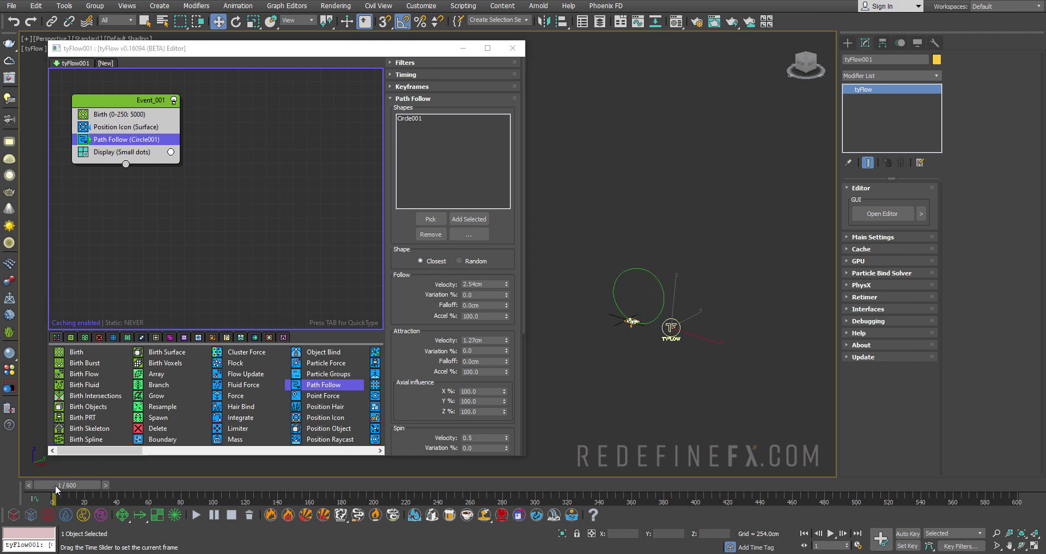
- Add a Slow operator below Path Follow and set its velocity reduction to 15% on all axes
{"action": "left_click_drag", "start_coordinate": [57, 484], "coordinate": [90, 483]}
{"action": "key", "text": "w"}
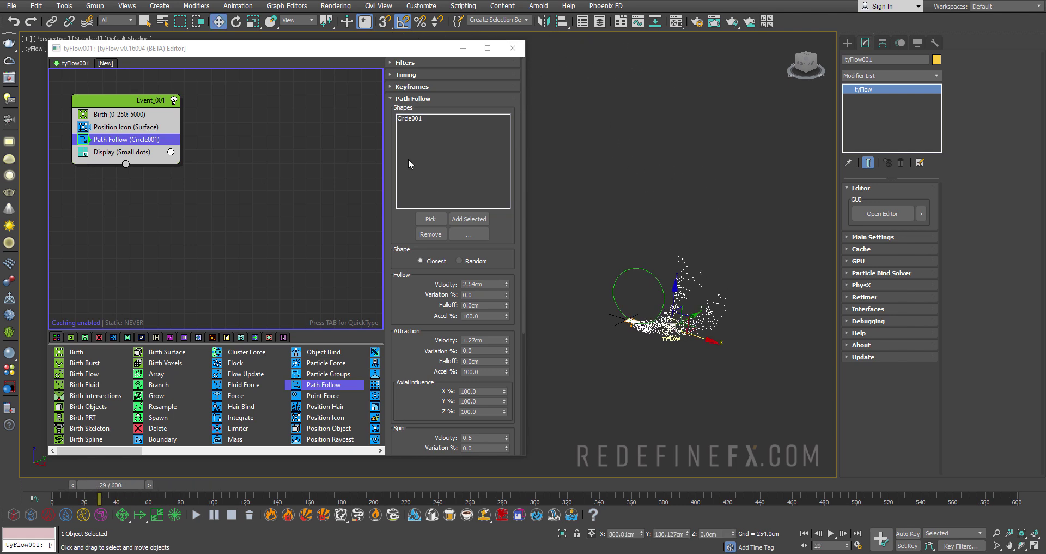
{"action": "scroll", "coordinate": [646, 227], "scroll_direction": "up", "scroll_amount": 5}
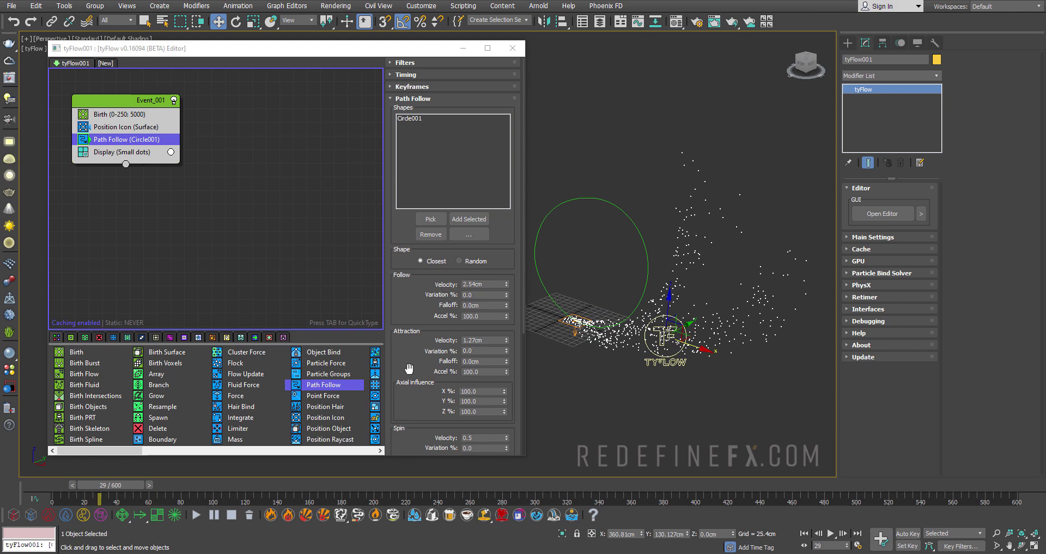
{"action": "left_click", "coordinate": [170, 451]}
{"action": "left_click", "coordinate": [170, 452]}
{"action": "left_click_drag", "start_coordinate": [155, 417], "coordinate": [115, 148]}
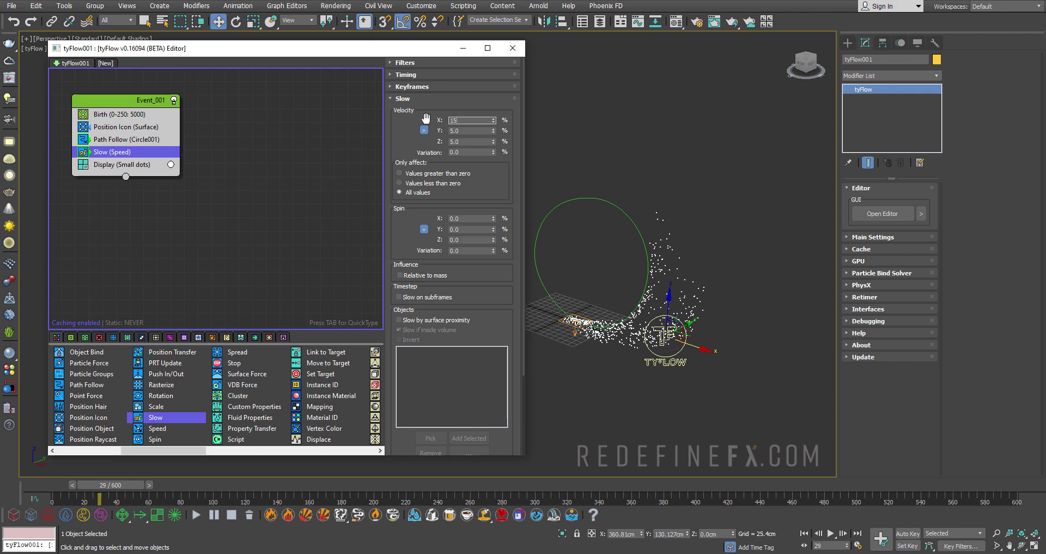
{"action": "key", "text": "Return"}
{"action": "scroll", "coordinate": [623, 354], "scroll_direction": "up", "scroll_amount": 3}
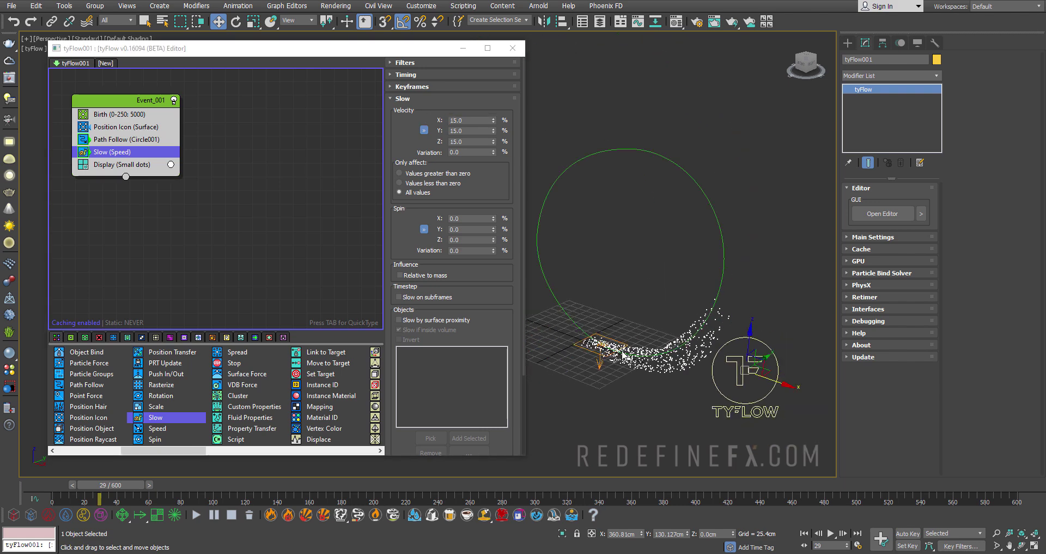
- Set the Path Follow operator's follow velocity to 2 cm with 50% variation
{"action": "left_click_drag", "start_coordinate": [115, 491], "coordinate": [281, 491]}
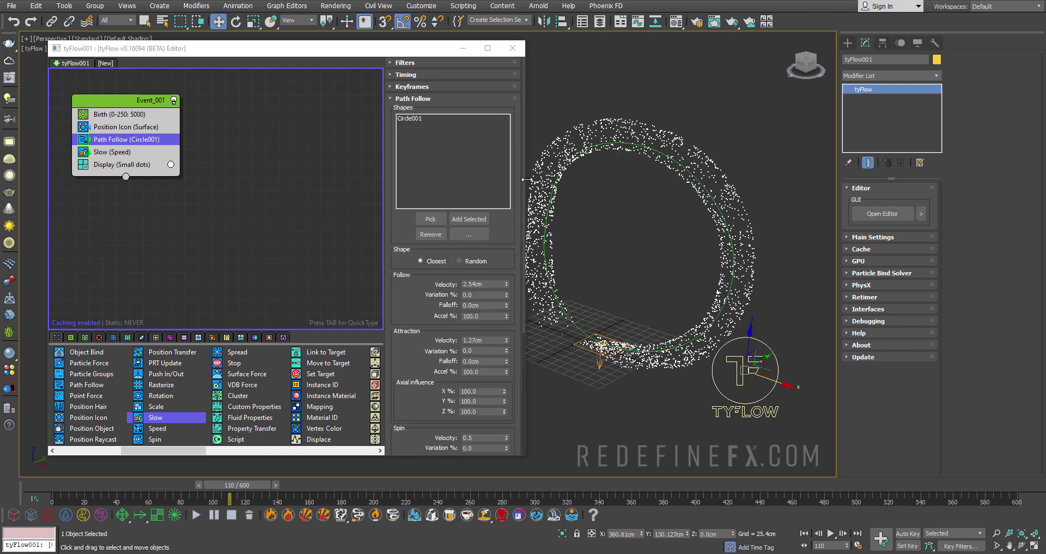
{"action": "left_click_drag", "start_coordinate": [527, 179], "coordinate": [511, 179]}
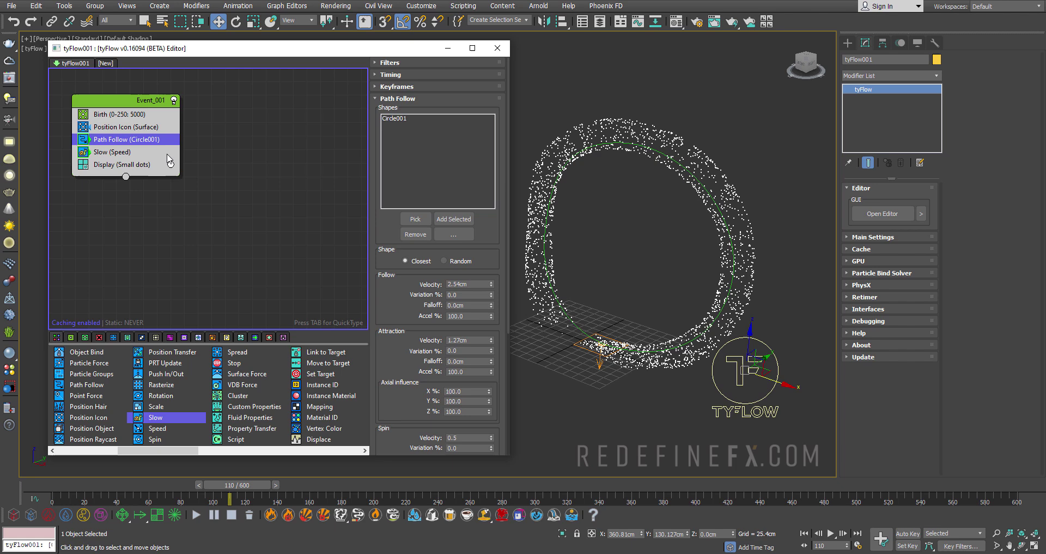
{"action": "left_click", "coordinate": [464, 295]}
{"action": "type", "text": "50"}
{"action": "key", "text": "Return"}
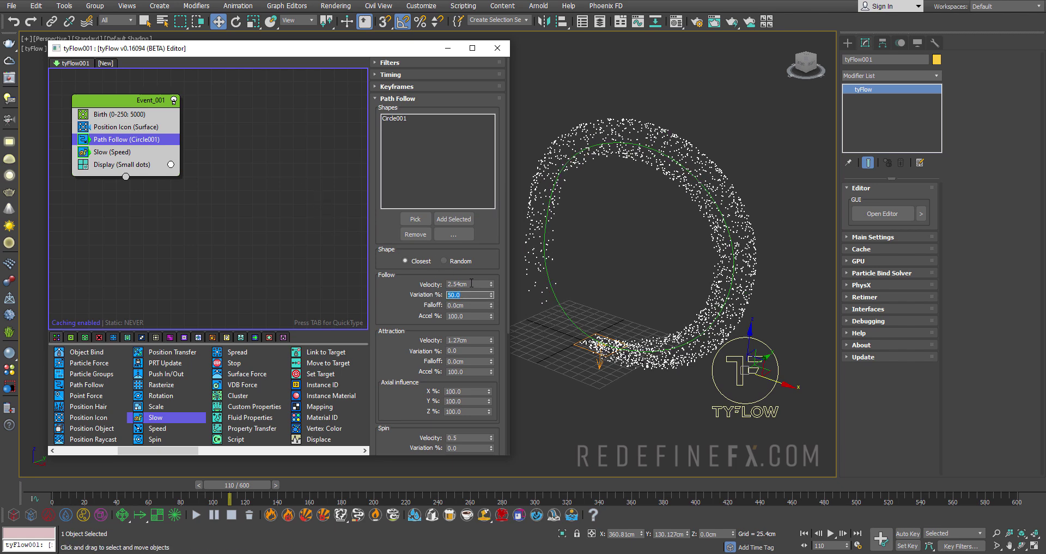
{"action": "left_click", "coordinate": [474, 284]}
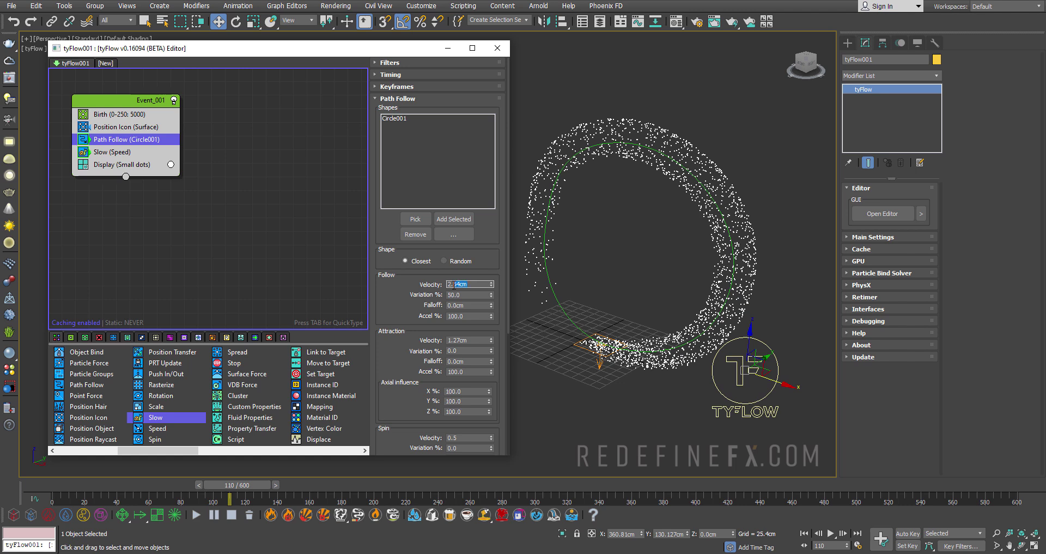
{"action": "type", "text": "0"}
{"action": "key", "text": "Return"}
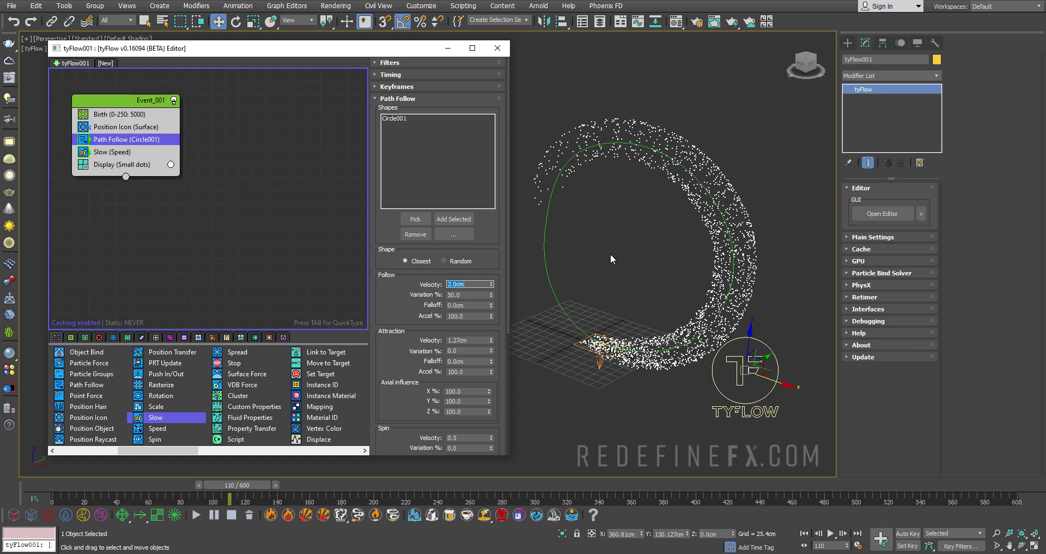
- Set the Path Follow attraction velocity to 1 cm and preview the particle motion
{"action": "double_click", "coordinate": [474, 342]}
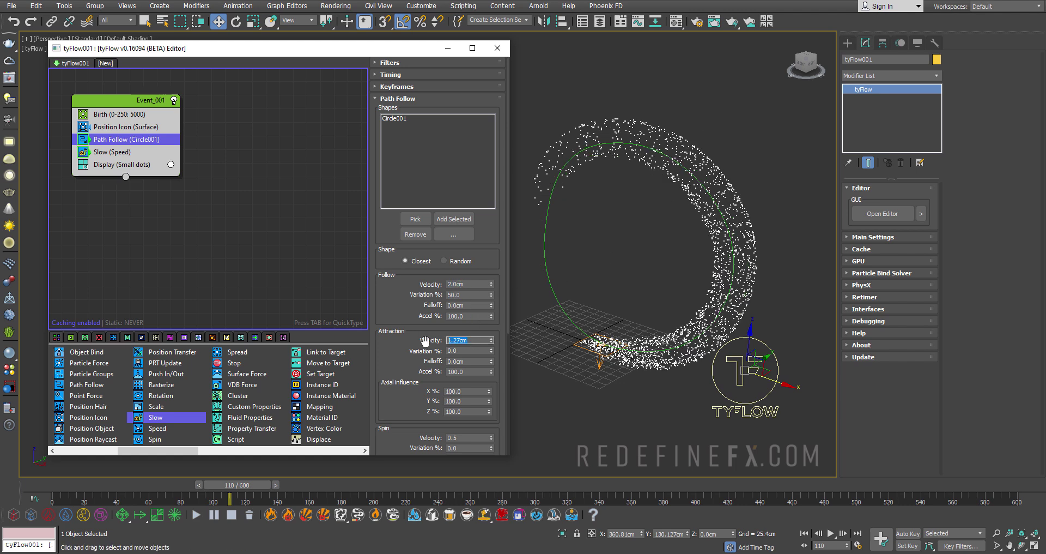
{"action": "type", "text": "1"}
{"action": "key", "text": "Return"}
{"action": "left_click_drag", "start_coordinate": [105, 486], "coordinate": [227, 486]}
{"action": "key", "text": "w"}
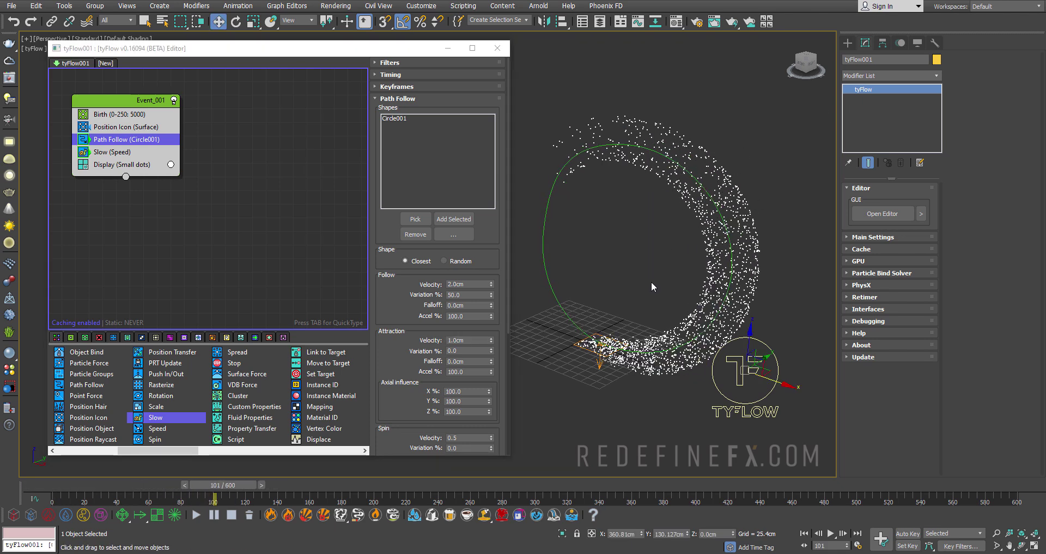
- Set the Path Follow spin variation to 25% and its spin acceleration to 0%
{"action": "scroll", "coordinate": [420, 316], "scroll_direction": "down", "scroll_amount": 3}
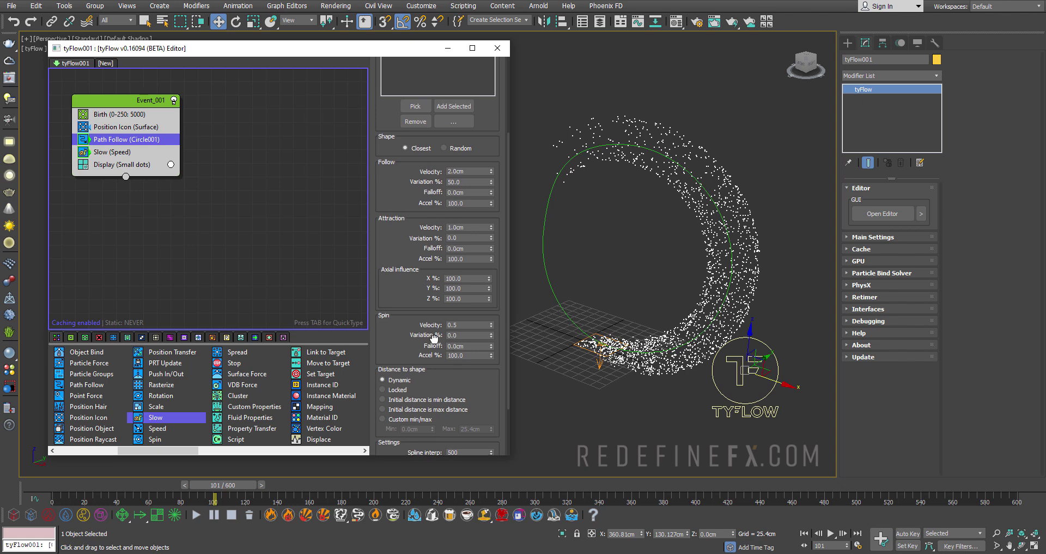
{"action": "left_click", "coordinate": [465, 333]}
{"action": "key", "text": "Return"}
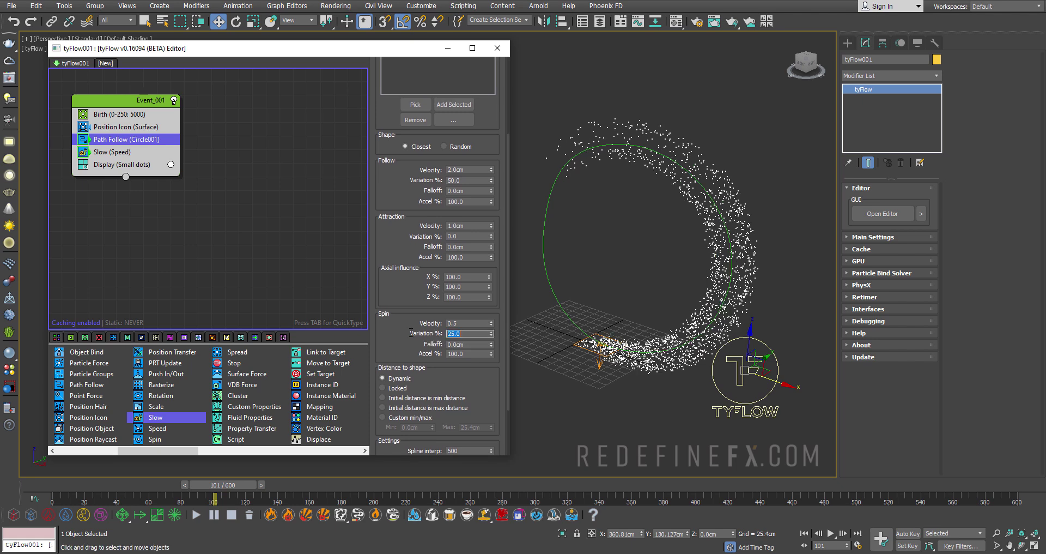
{"action": "left_click_drag", "start_coordinate": [224, 485], "coordinate": [273, 485]}
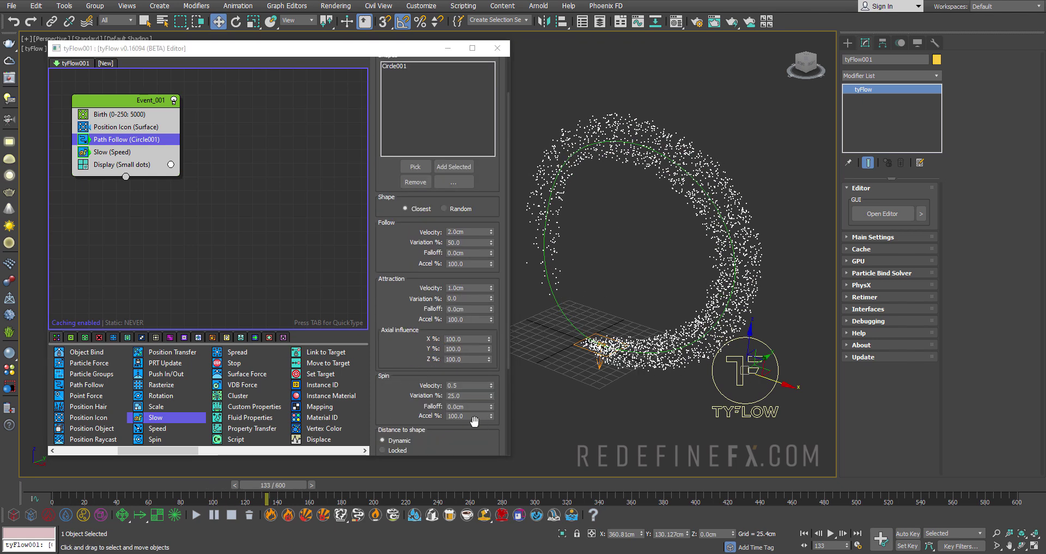
{"action": "left_click", "coordinate": [469, 416]}
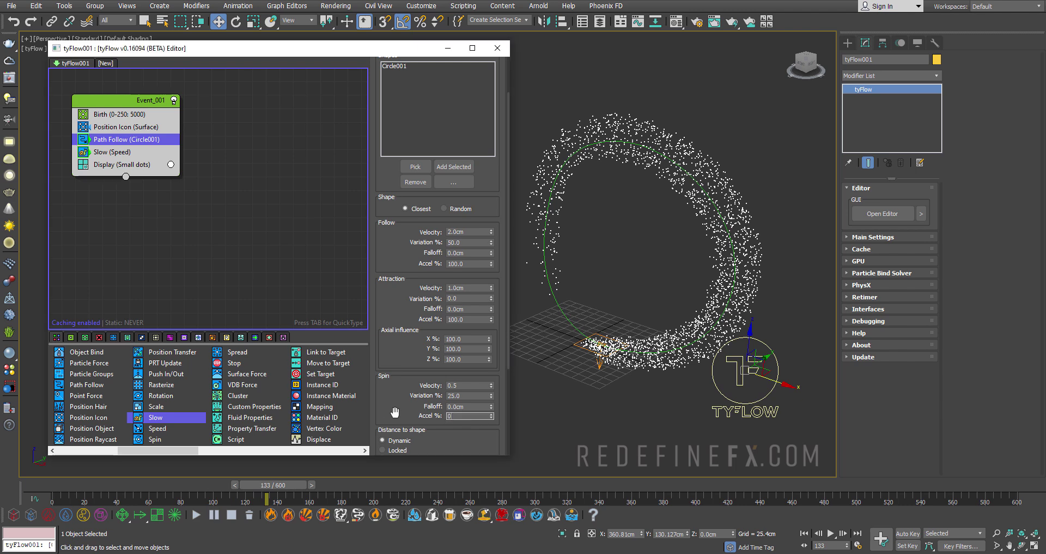
{"action": "type", "text": "0"}
{"action": "key", "text": "Return"}
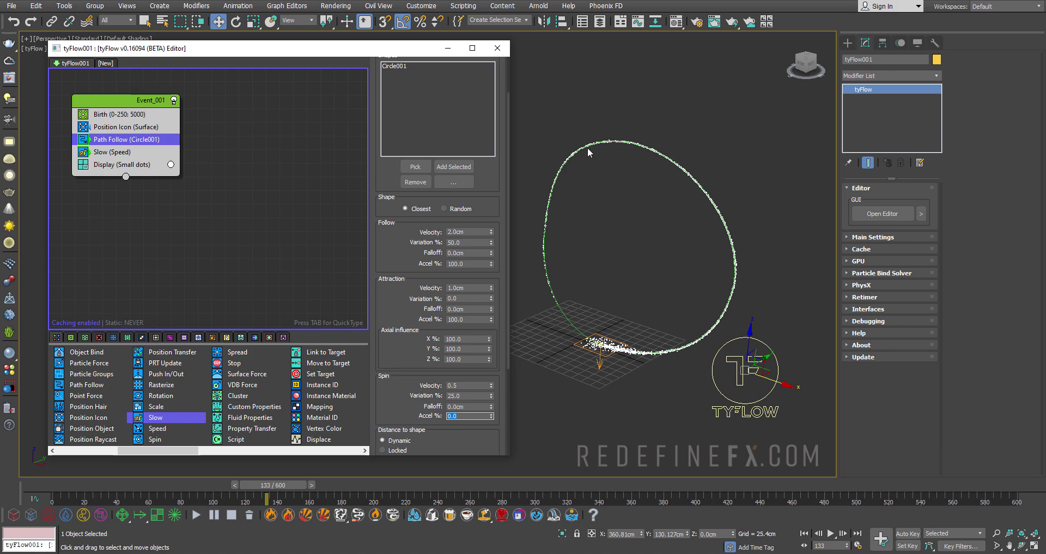
- Switch to the video player and examine the particle motion in the sand portal_02.mp4 reference render
{"action": "key", "text": "alt+Tab"}
{"action": "left_click", "coordinate": [489, 185]}
{"action": "left_click", "coordinate": [163, 451]}
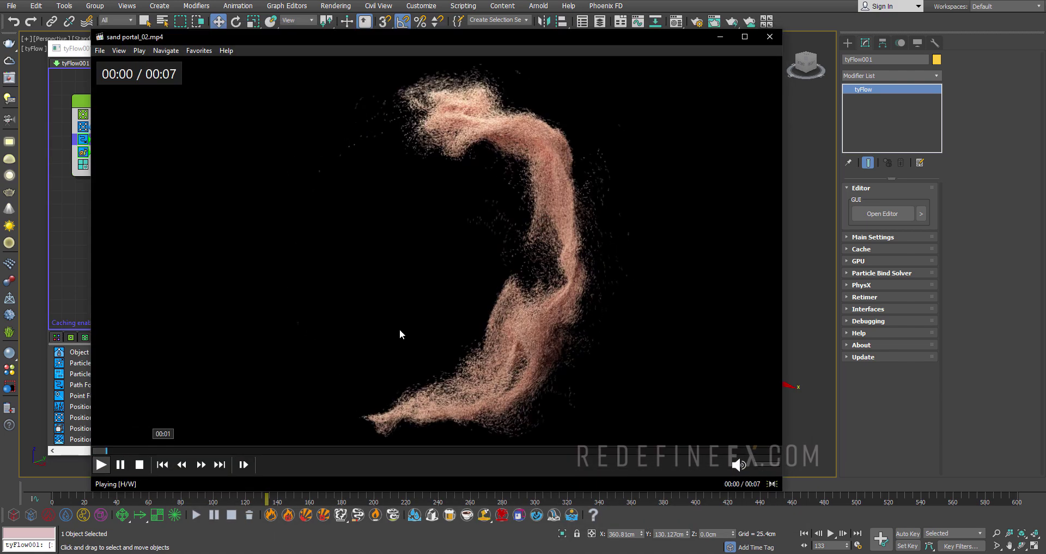
{"action": "left_click", "coordinate": [541, 171]}
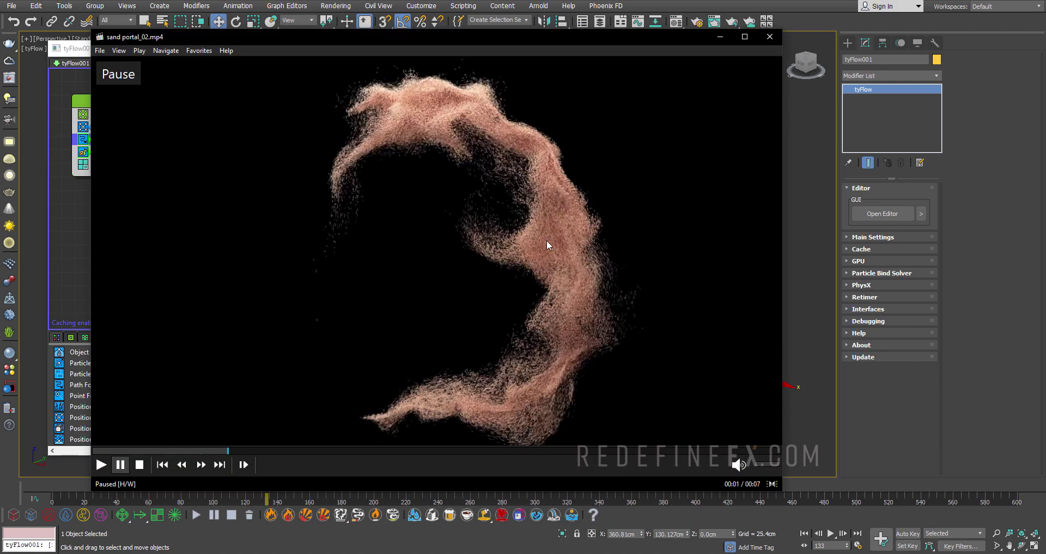
{"action": "left_click", "coordinate": [720, 36]}
- Set the Slow operator's velocity variation to 20%
{"action": "left_click", "coordinate": [143, 152]}
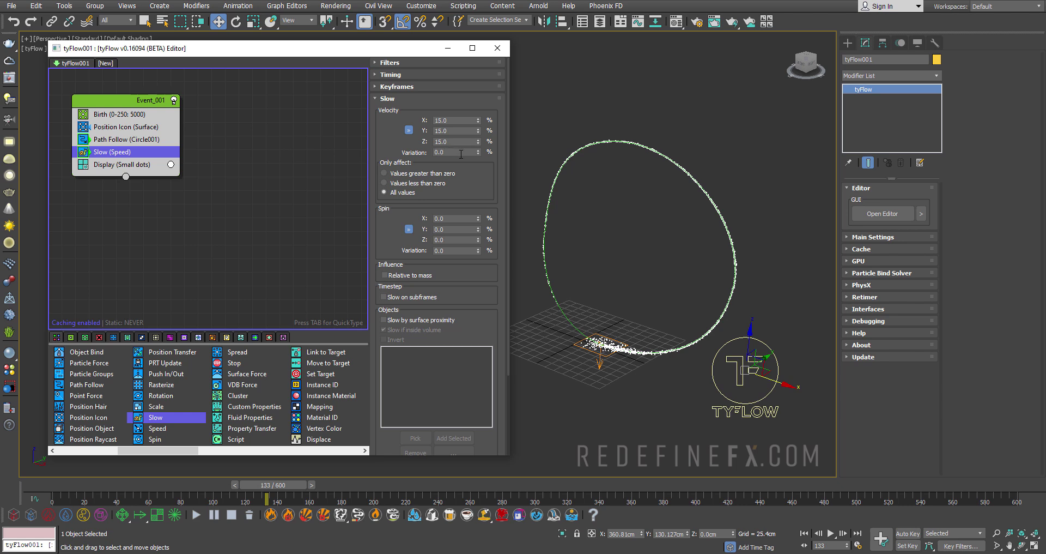
{"action": "double_click", "coordinate": [458, 151]}
{"action": "type", "text": "20"}
{"action": "key", "text": "Return"}
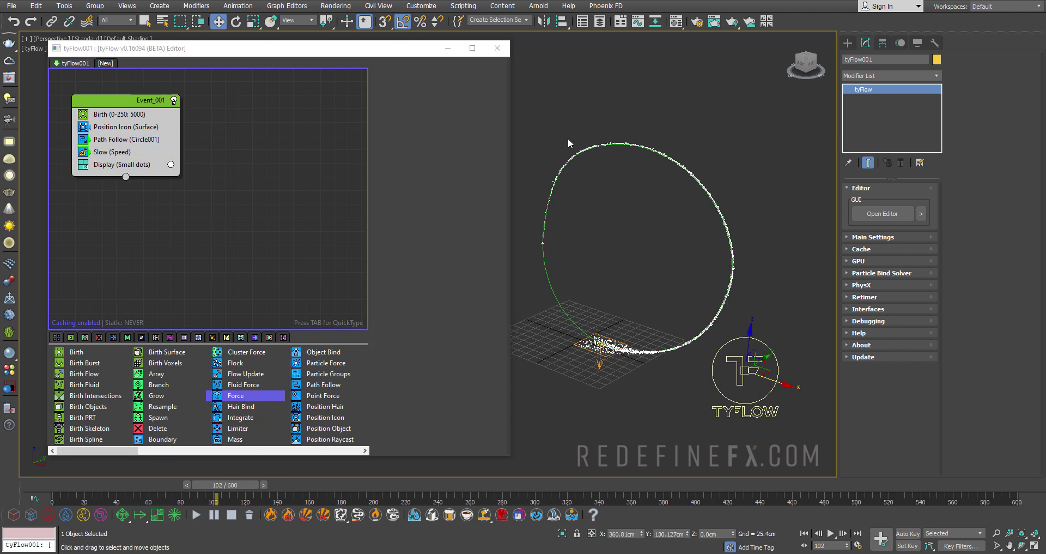
- Add a Force operator below Slow with turbulence as its first noise layer at a strength of 2 cm
{"action": "left_click", "coordinate": [239, 395]}
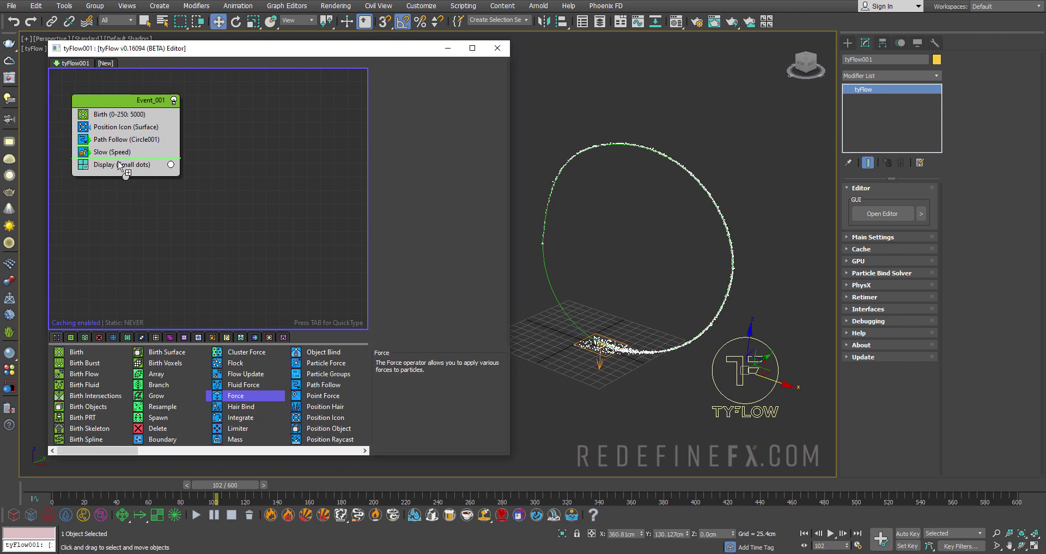
{"action": "left_click_drag", "start_coordinate": [120, 165], "coordinate": [121, 166]}
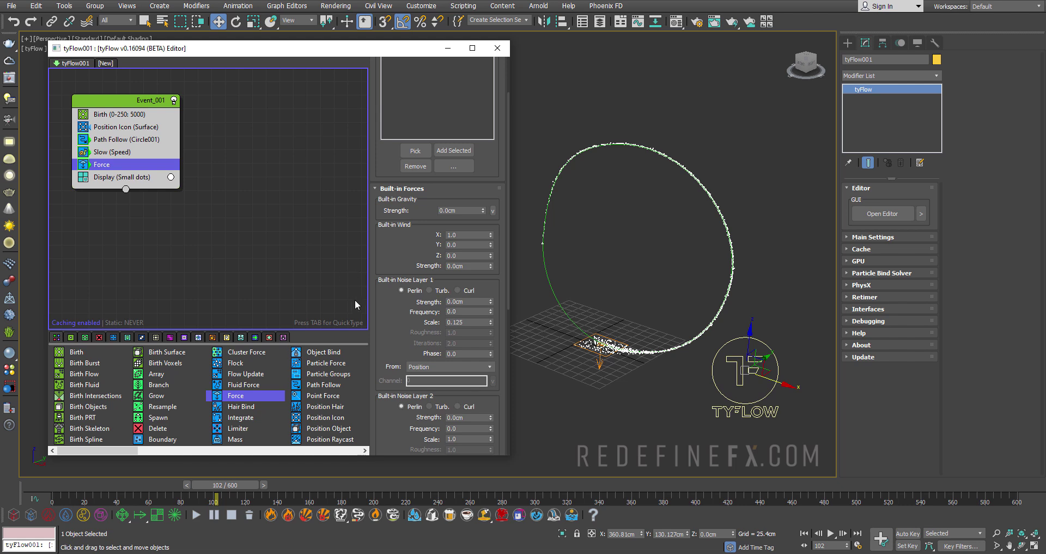
{"action": "left_click", "coordinate": [430, 290]}
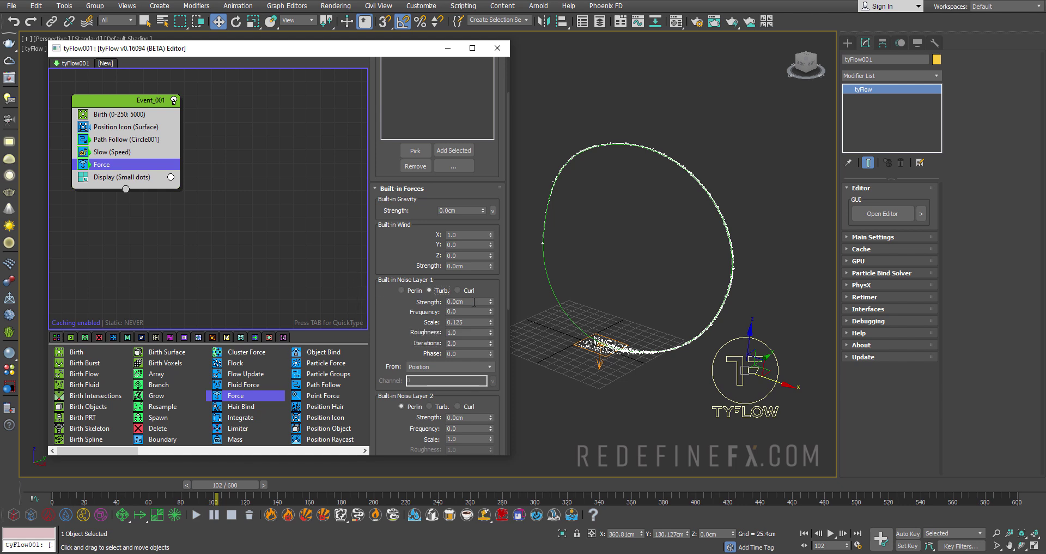
{"action": "left_click", "coordinate": [475, 302]}
{"action": "type", "text": "2"}
{"action": "key", "text": "Return"}
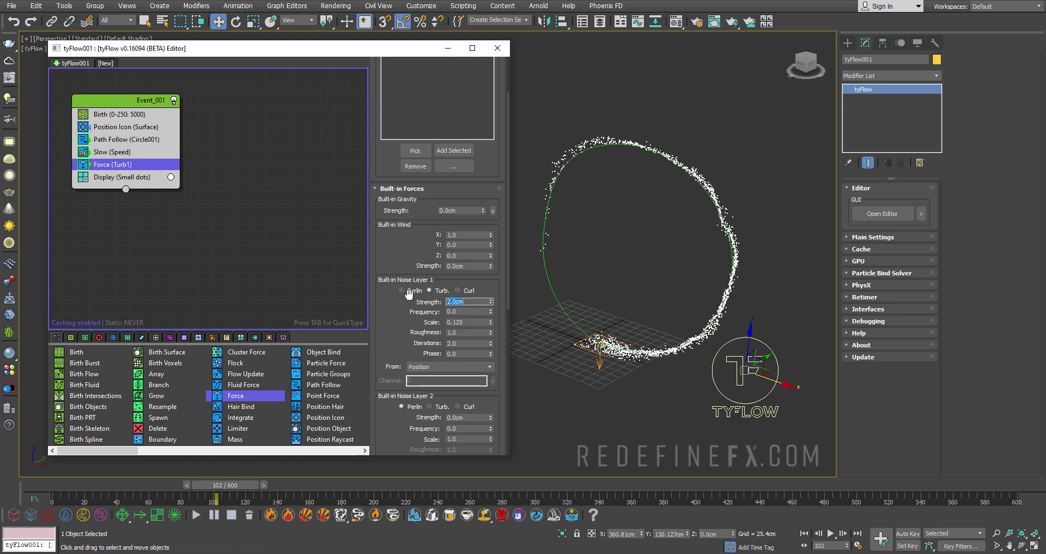
- Set the turbulence noise layer's scale to 0.05 and phase to 2, and preview the animation
{"action": "left_click_drag", "start_coordinate": [472, 322], "coordinate": [454, 322]}
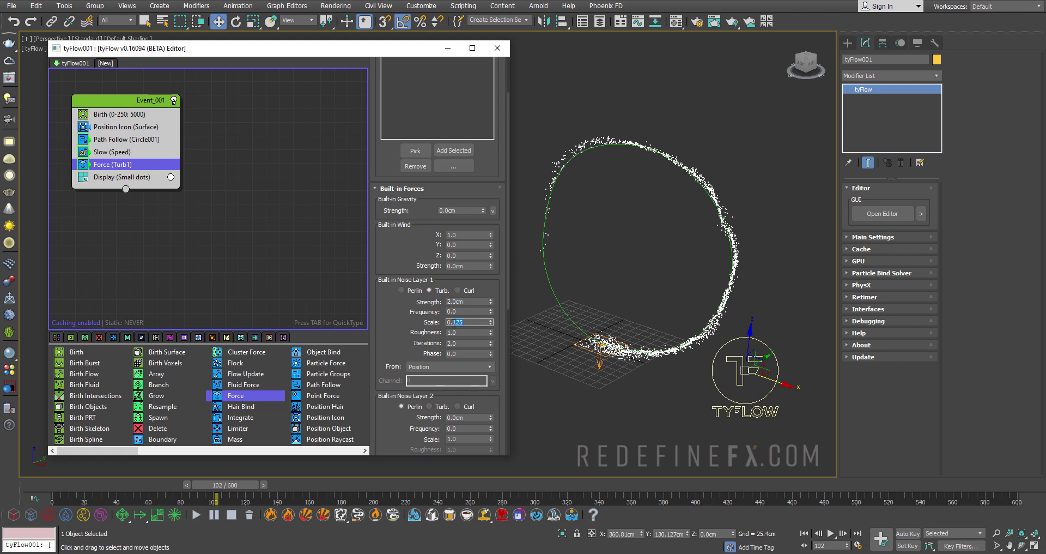
{"action": "key", "text": "Return"}
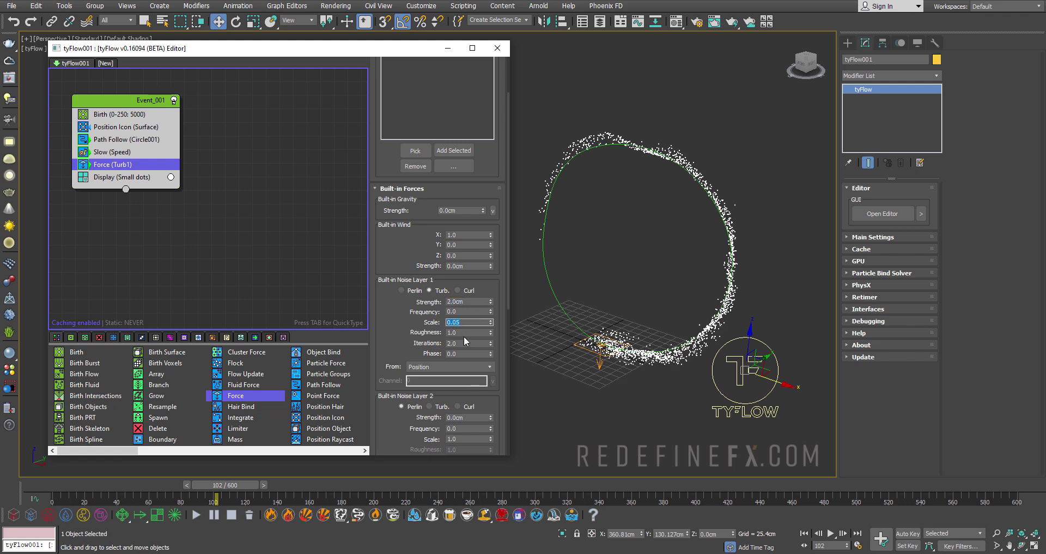
{"action": "double_click", "coordinate": [470, 353]}
{"action": "type", "text": "2"}
{"action": "key", "text": "Return"}
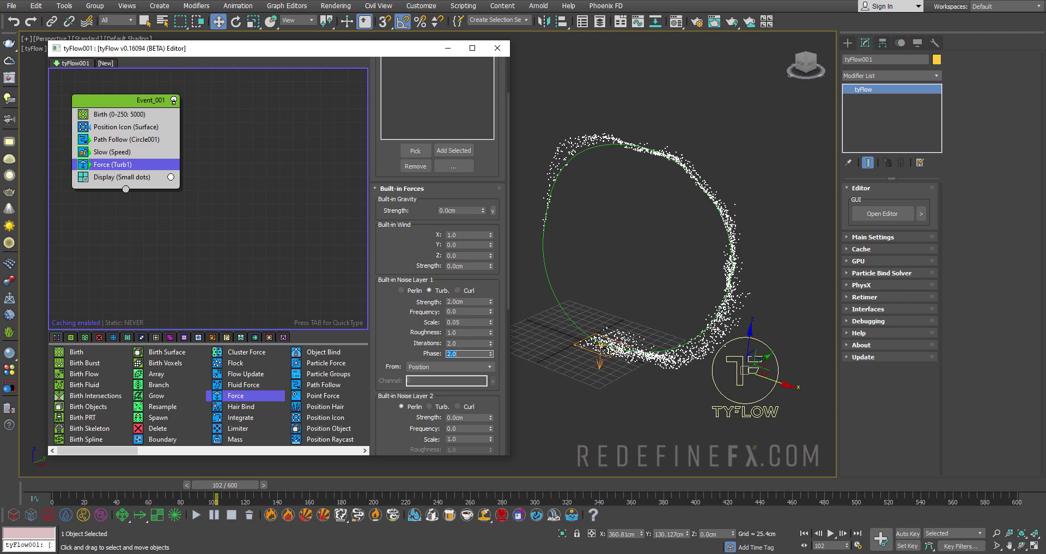
{"action": "left_click_drag", "start_coordinate": [60, 485], "coordinate": [349, 489]}
{"action": "key", "text": "w"}
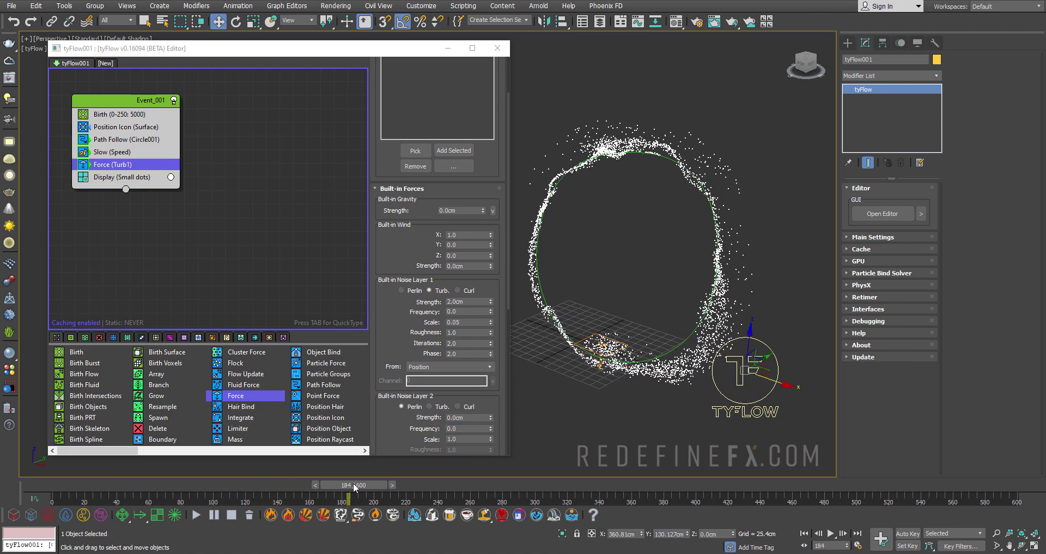
- Compare the particles with the turbulence strength at zero, restore it to 2 cm and preview other frames
{"action": "left_click_drag", "start_coordinate": [493, 304], "coordinate": [421, 302]}
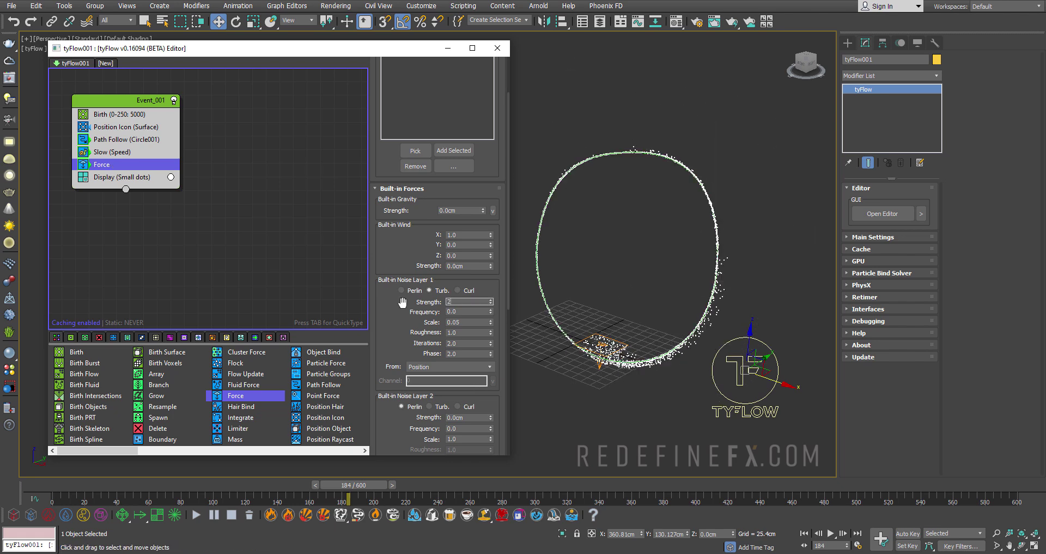
{"action": "type", "text": "2"}
{"action": "key", "text": "Return"}
{"action": "left_click_drag", "start_coordinate": [253, 493], "coordinate": [313, 491]}
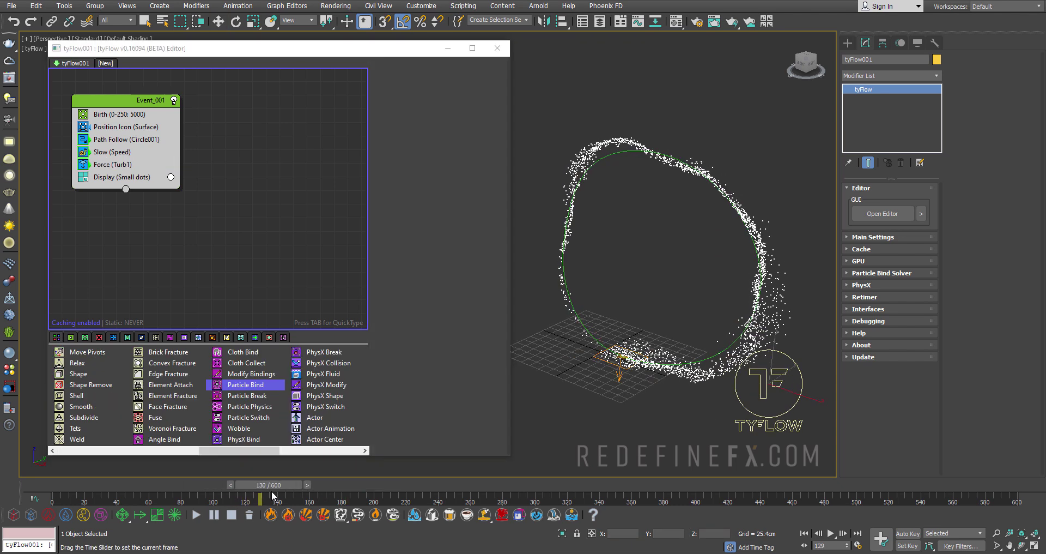
{"action": "key", "text": "w"}
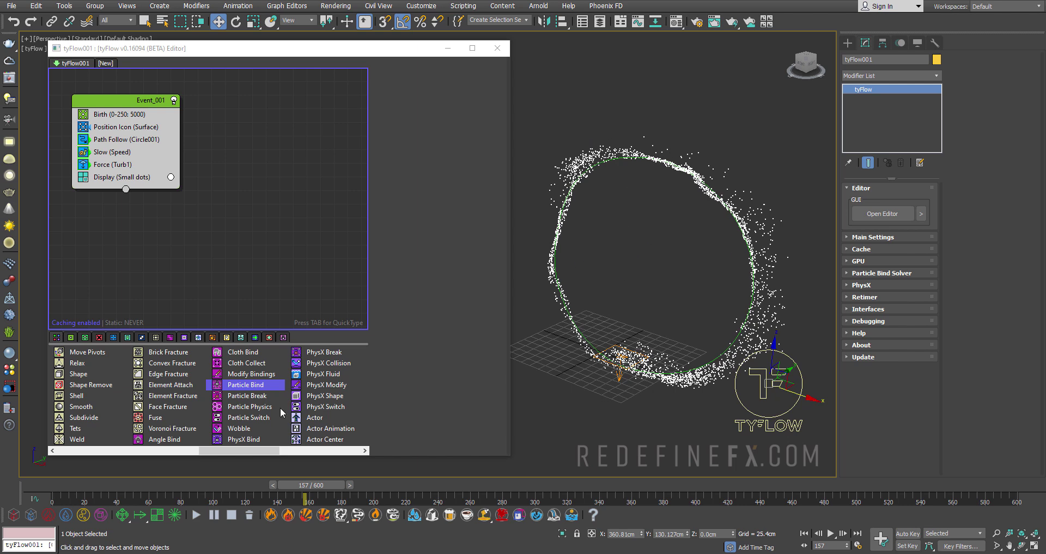
- Add a Particle Bind operator below Force and set its stiffness to 0.2
{"action": "left_click_drag", "start_coordinate": [248, 390], "coordinate": [105, 180]}
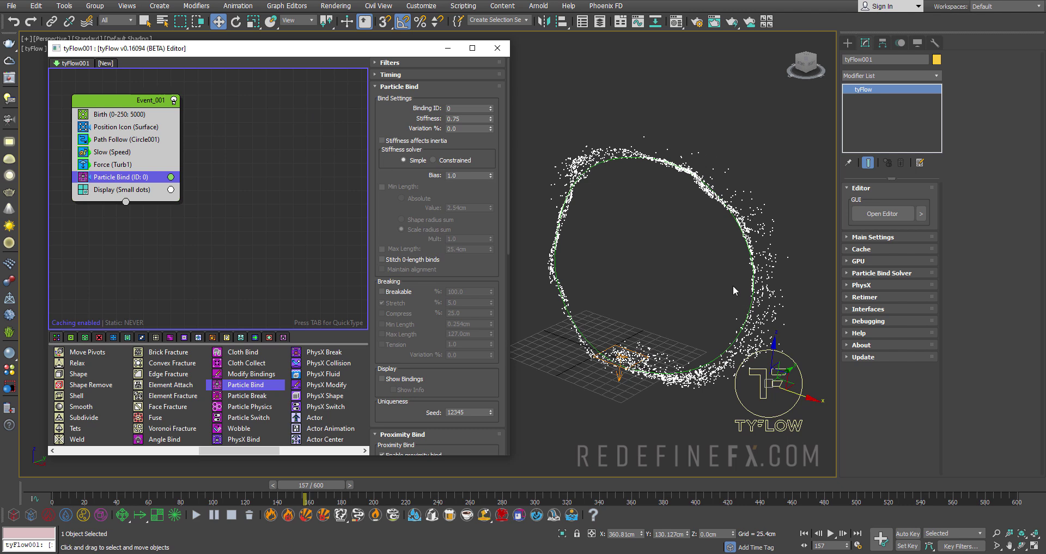
{"action": "double_click", "coordinate": [454, 119]}
{"action": "type", "text": "2"}
{"action": "key", "text": "Return"}
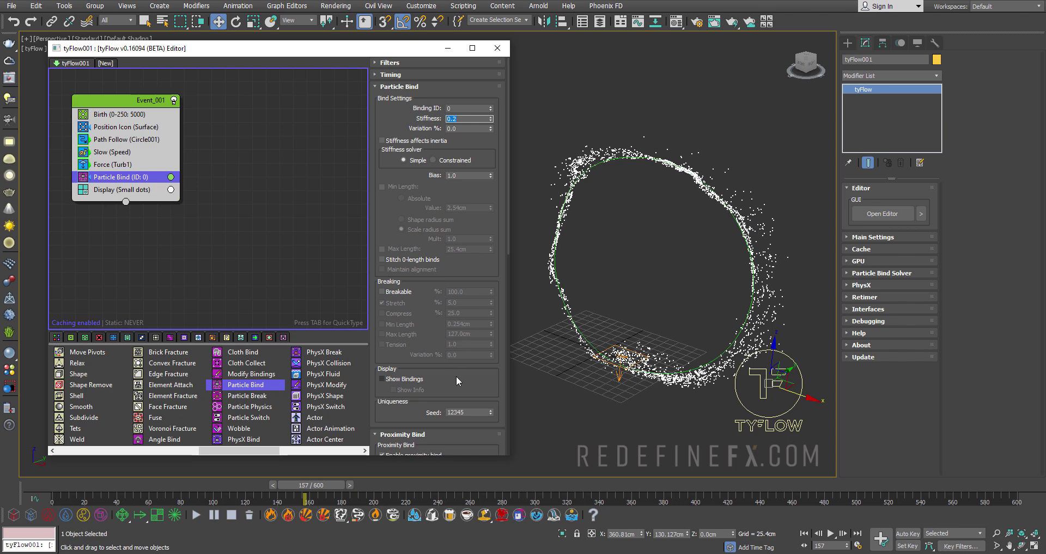
{"action": "left_click_drag", "start_coordinate": [428, 332], "coordinate": [436, 13]}
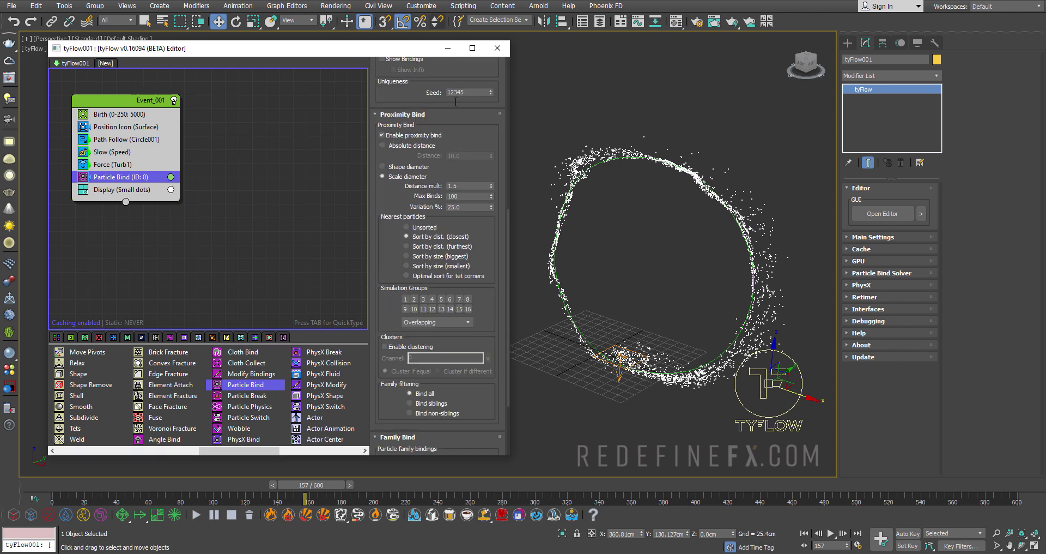
{"action": "scroll", "coordinate": [484, 264], "scroll_direction": "down", "scroll_amount": 2}
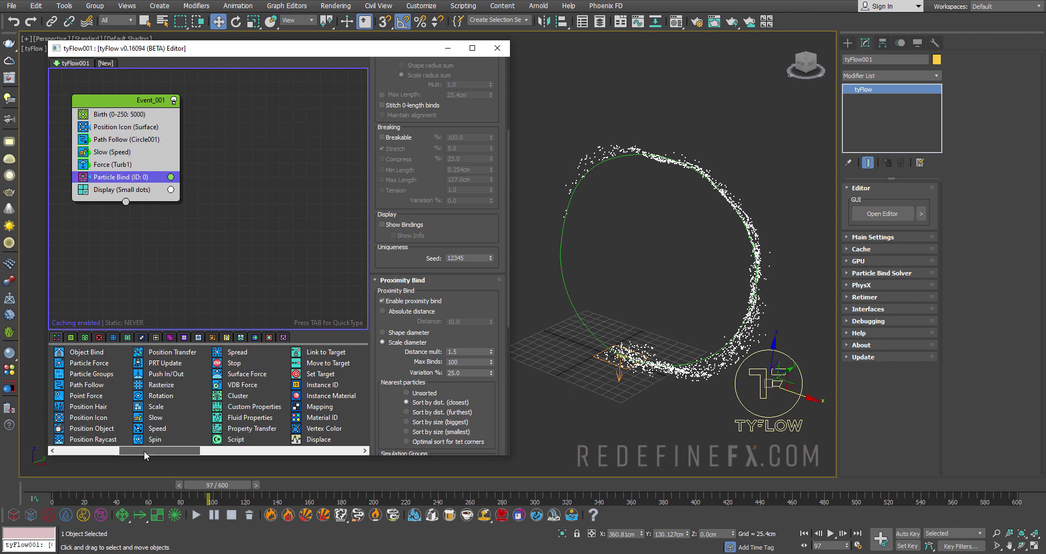
- Add a Shape operator below Particle Bind and set its 3D mesh type to Chunks (Round)
{"action": "left_click_drag", "start_coordinate": [145, 456], "coordinate": [162, 457]}
{"action": "double_click", "coordinate": [315, 376]}
{"action": "left_click", "coordinate": [381, 341]}
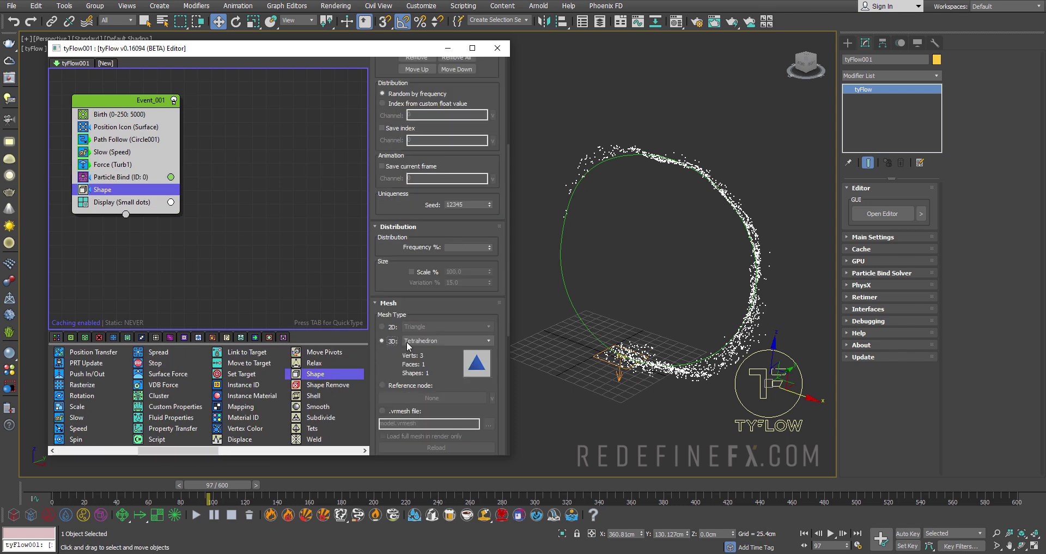
{"action": "left_click", "coordinate": [416, 343]}
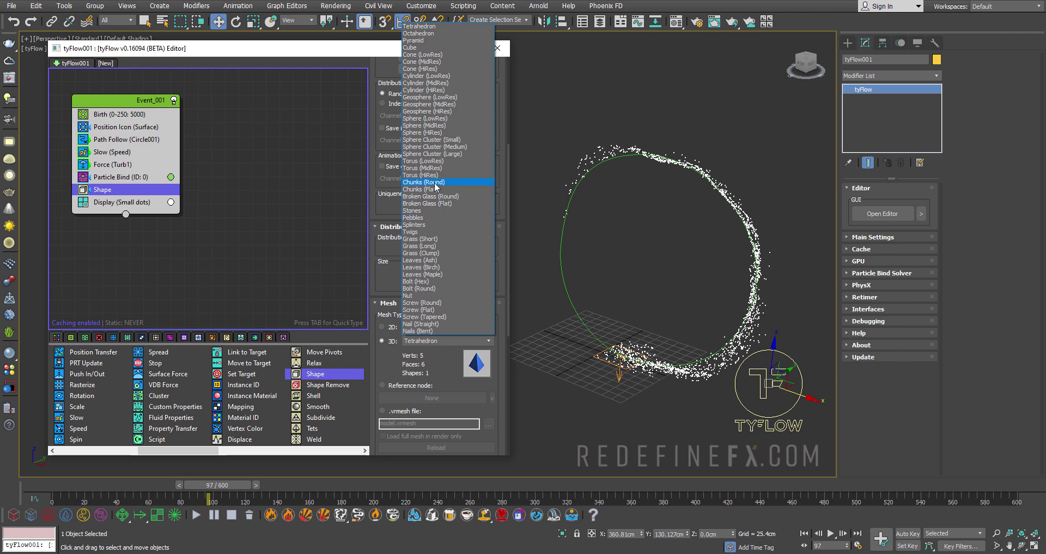
{"action": "left_click", "coordinate": [435, 183]}
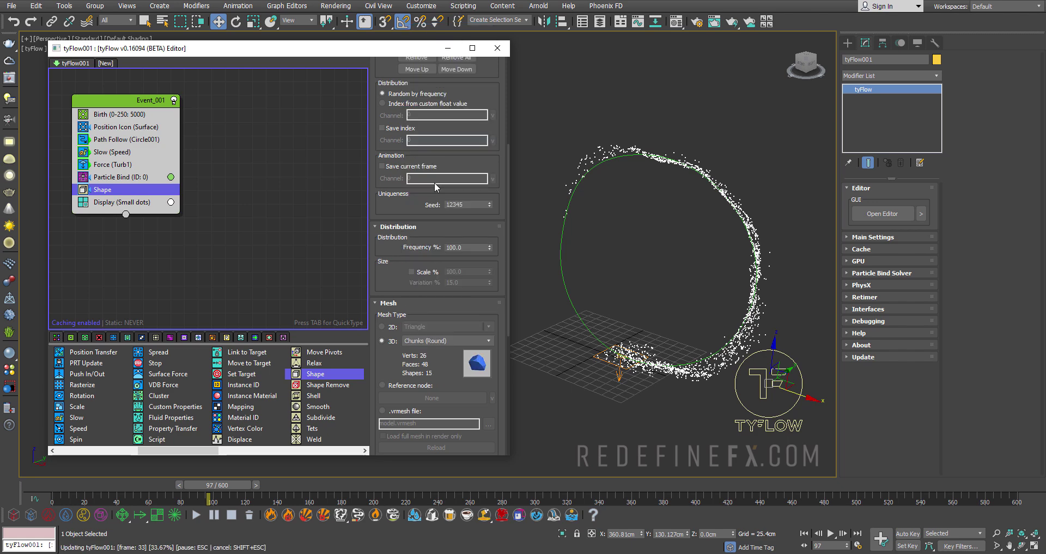
- Set the Display operator's type to Geometry and inspect the particle chunks up close
{"action": "left_click", "coordinate": [124, 203]}
{"action": "left_click", "coordinate": [406, 85]}
{"action": "left_click", "coordinate": [401, 136]}
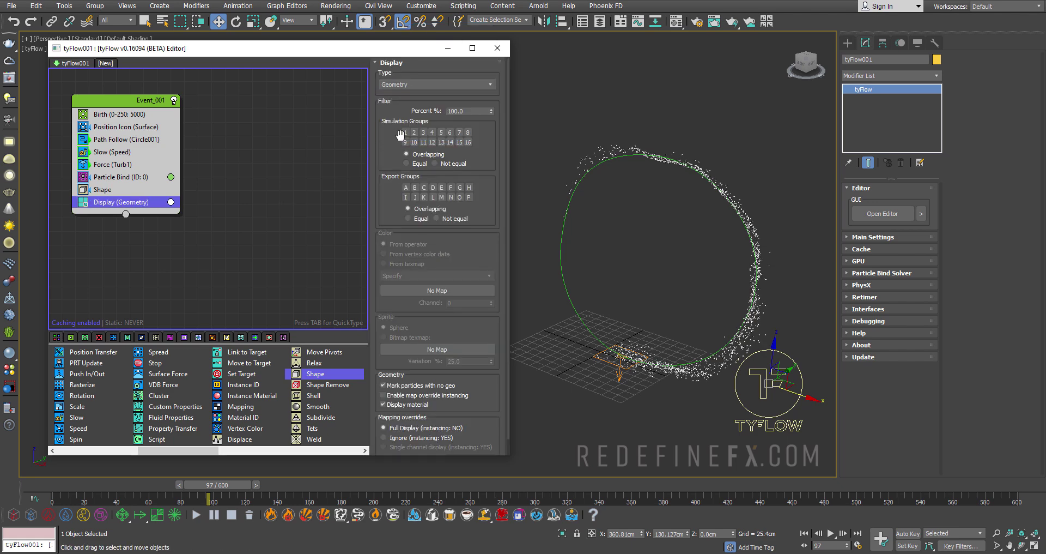
{"action": "scroll", "coordinate": [753, 286], "scroll_direction": "up", "scroll_amount": 10}
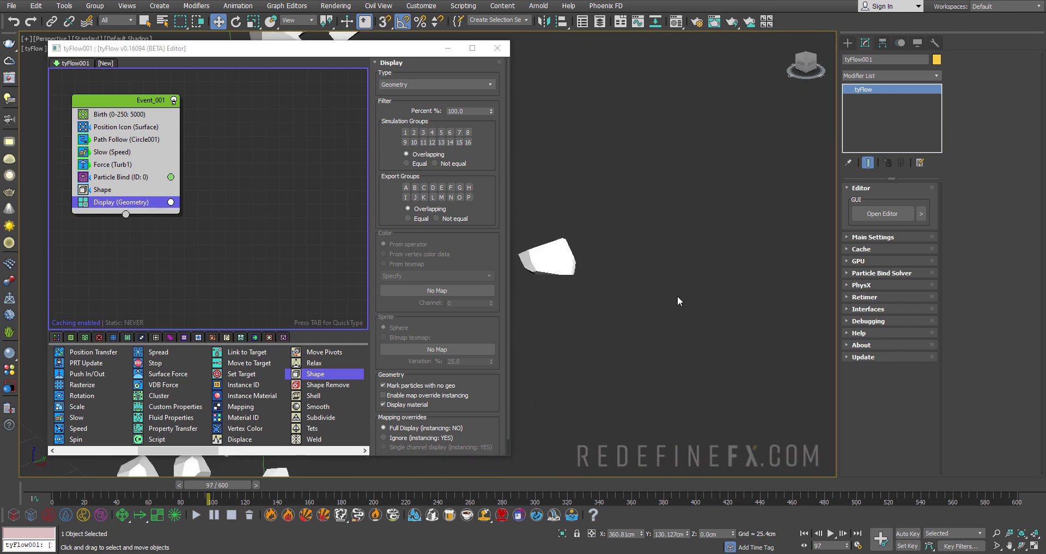
{"action": "scroll", "coordinate": [617, 213], "scroll_direction": "down", "scroll_amount": 3}
{"action": "scroll", "coordinate": [613, 214], "scroll_direction": "down", "scroll_amount": 6}
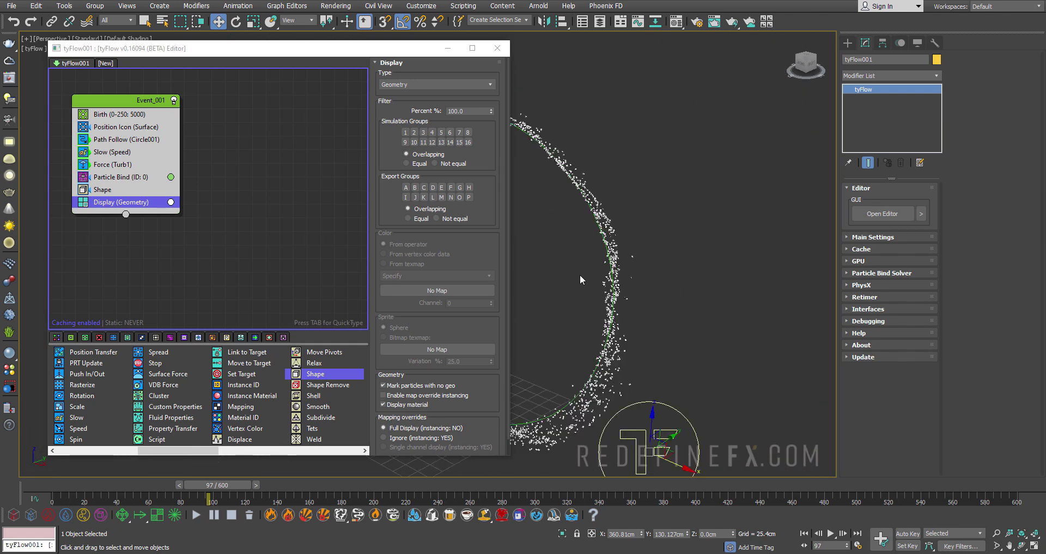
- Give the first VRay material a sandy diffuse colour of RGB 225, 155, 117 and assign it to the tyFlow object
{"action": "left_click", "coordinate": [677, 23]}
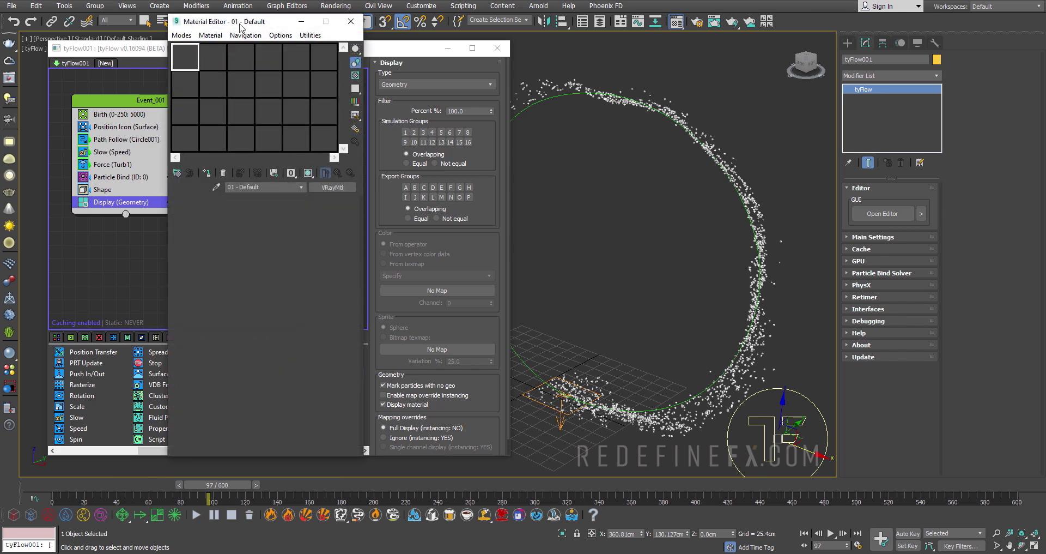
{"action": "left_click_drag", "start_coordinate": [239, 25], "coordinate": [212, 25]}
{"action": "left_click", "coordinate": [206, 217]}
{"action": "left_click", "coordinate": [367, 268]}
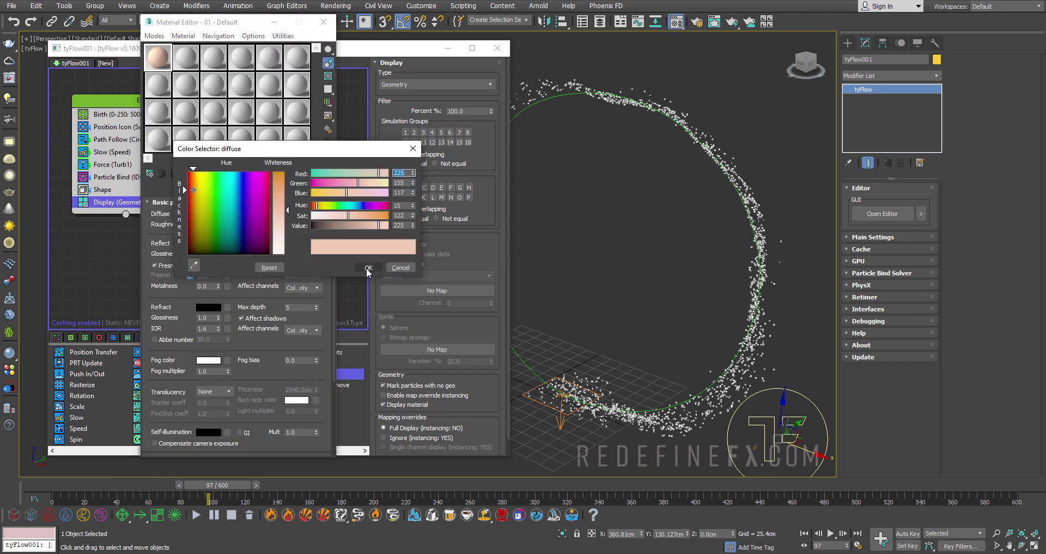
{"action": "left_click", "coordinate": [368, 268]}
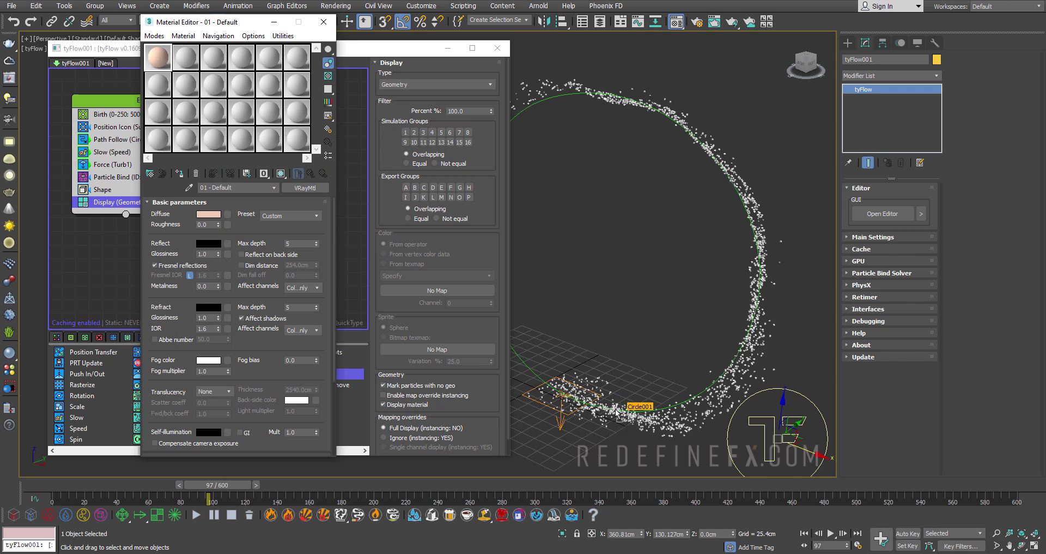
{"action": "scroll", "coordinate": [620, 327], "scroll_direction": "down", "scroll_amount": 5}
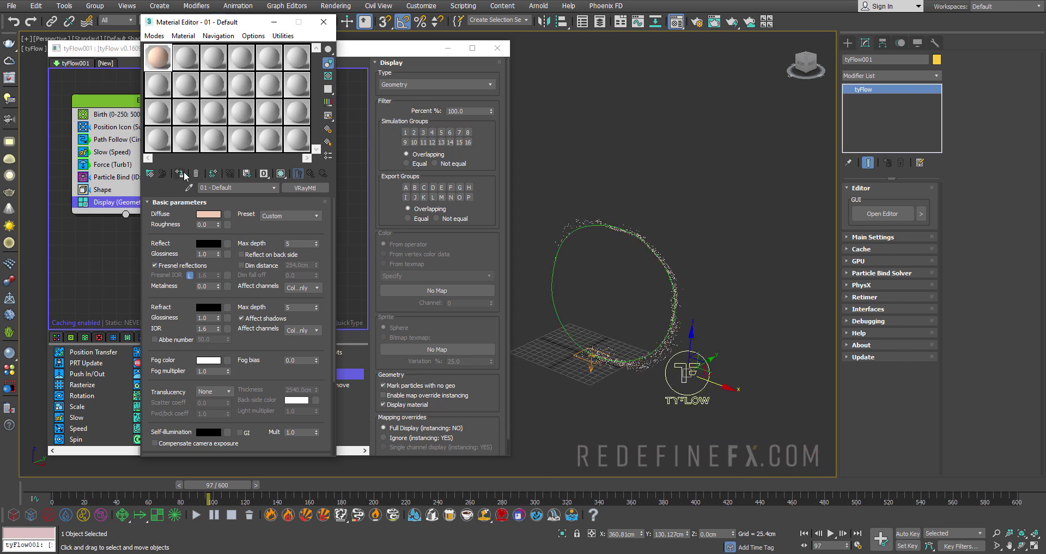
- Enable size scaling on the Shape operator and set the scale to 50%
{"action": "scroll", "coordinate": [642, 269], "scroll_direction": "up", "scroll_amount": 5}
{"action": "left_click", "coordinate": [103, 189]}
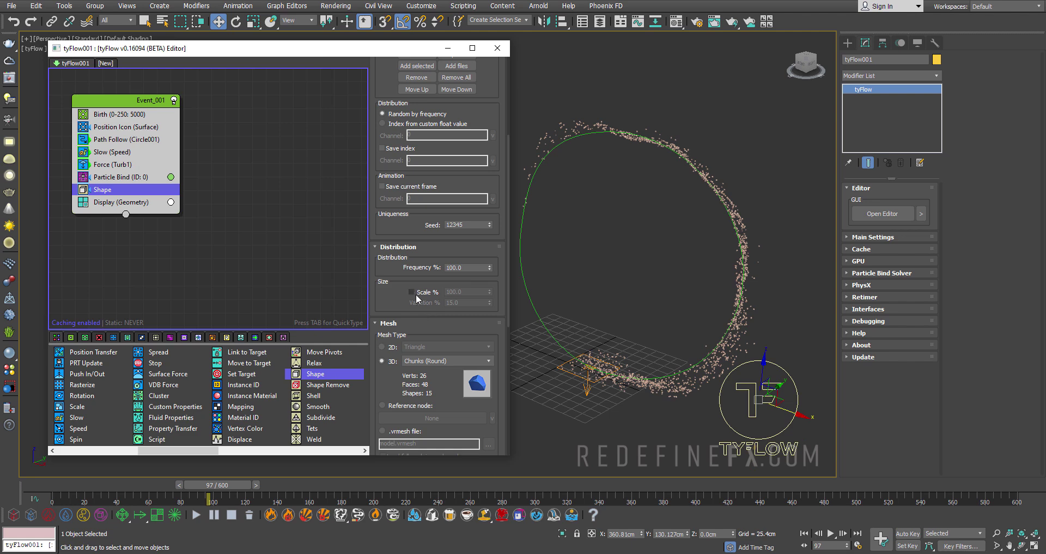
{"action": "left_click", "coordinate": [412, 292]}
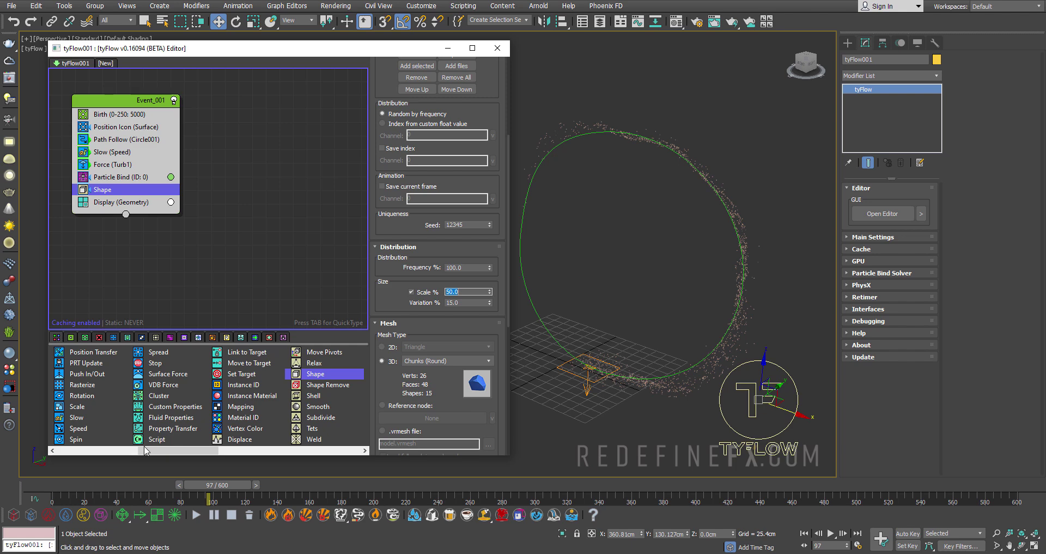
- Add a Spawn operator below Shape and set its timing to Frame with a range of 0 to 250
{"action": "left_click_drag", "start_coordinate": [145, 450], "coordinate": [72, 450]}
{"action": "left_click_drag", "start_coordinate": [158, 417], "coordinate": [115, 198]}
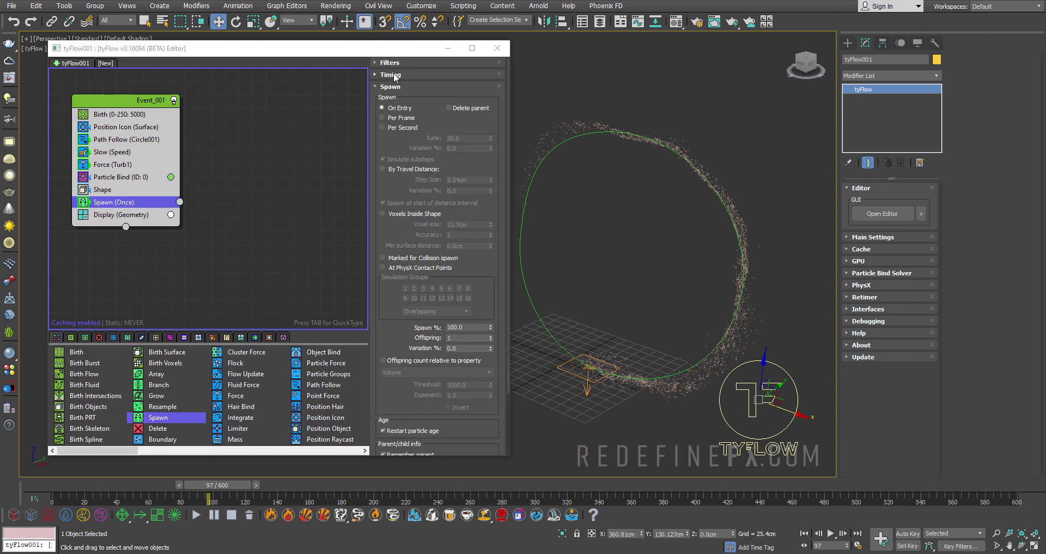
{"action": "left_click", "coordinate": [391, 75]}
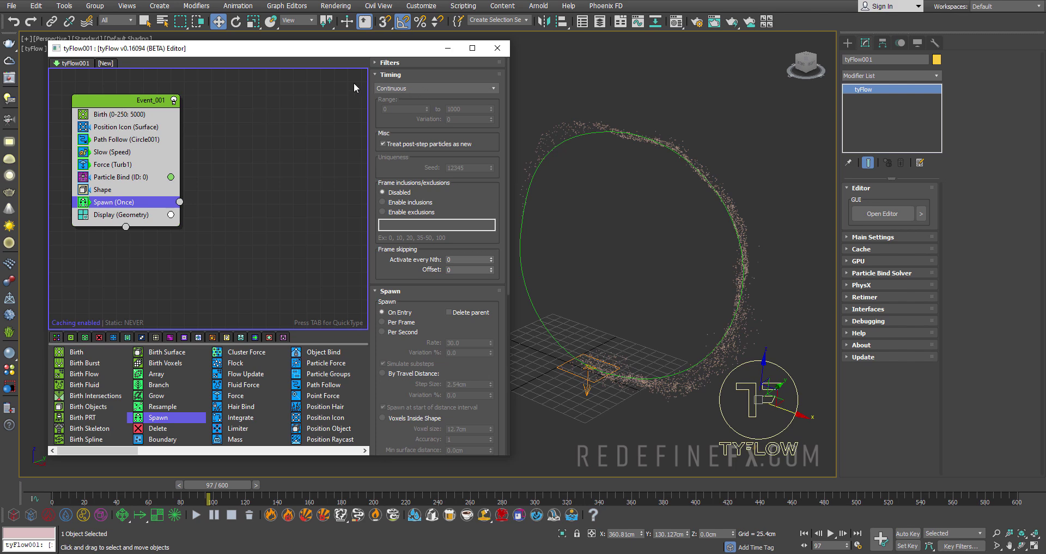
{"action": "left_click", "coordinate": [412, 88]}
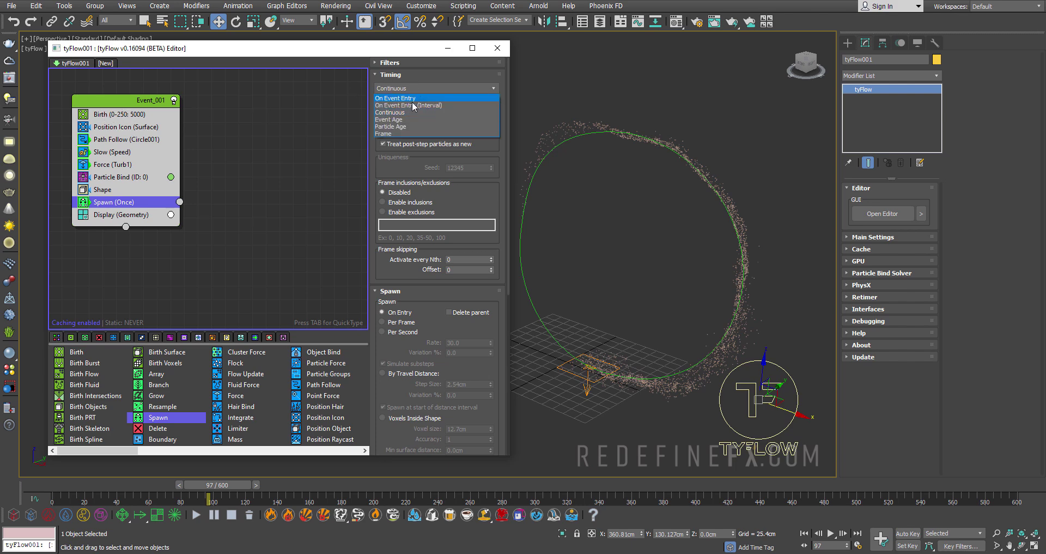
{"action": "left_click", "coordinate": [390, 134]}
{"action": "left_click", "coordinate": [472, 109]}
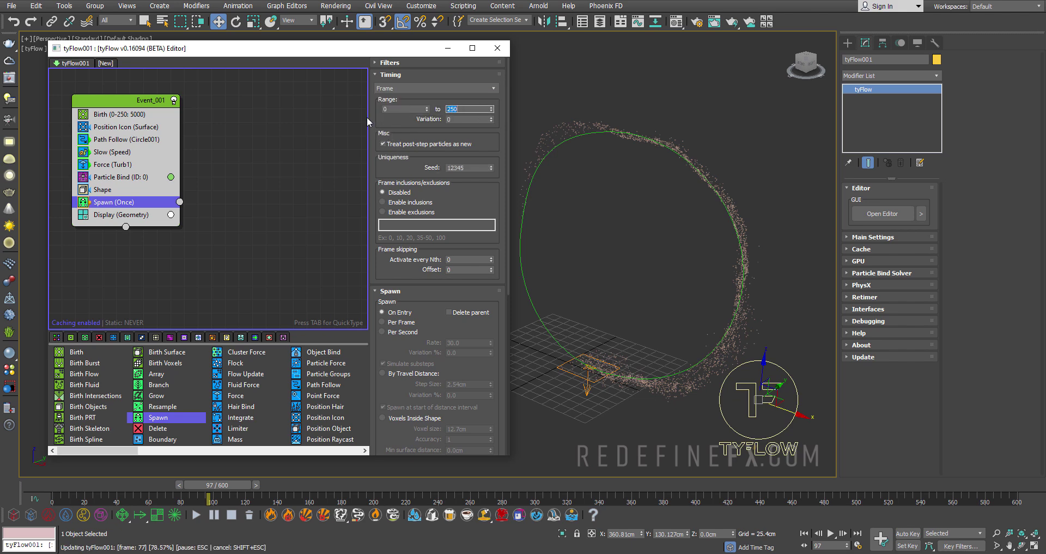
{"action": "left_click", "coordinate": [390, 75]}
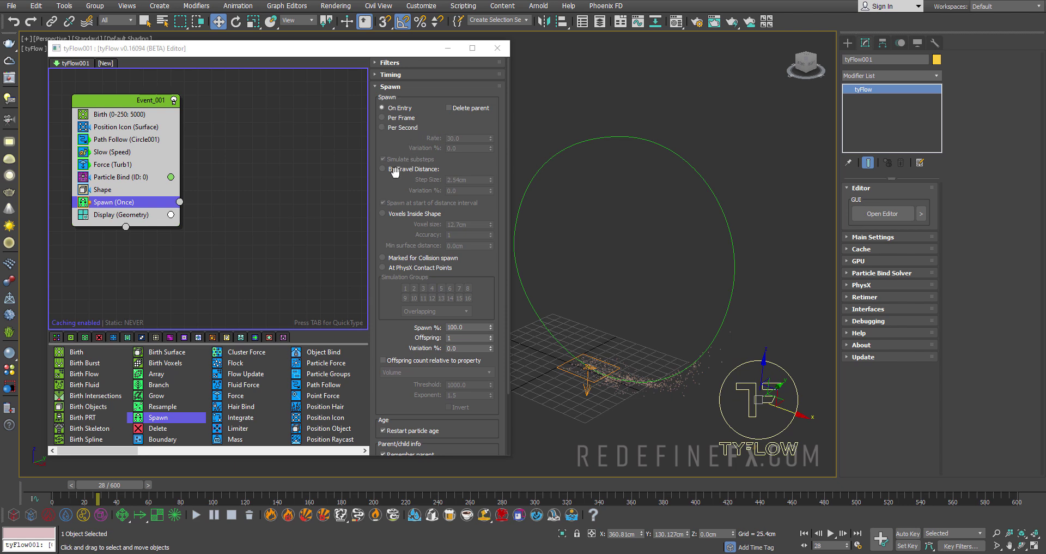
- Make Spawn work by travel distance with a 10 cm step size and a spawn percentage of 10, and preview the particles
{"action": "left_click", "coordinate": [393, 169]}
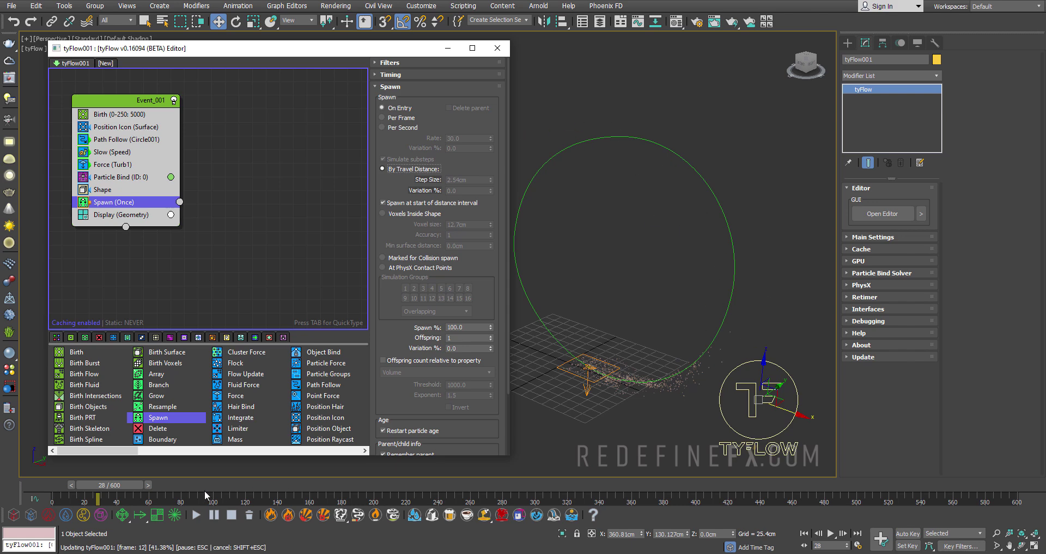
{"action": "key", "text": "shift+Escape"}
{"action": "left_click_drag", "start_coordinate": [470, 179], "coordinate": [425, 184]}
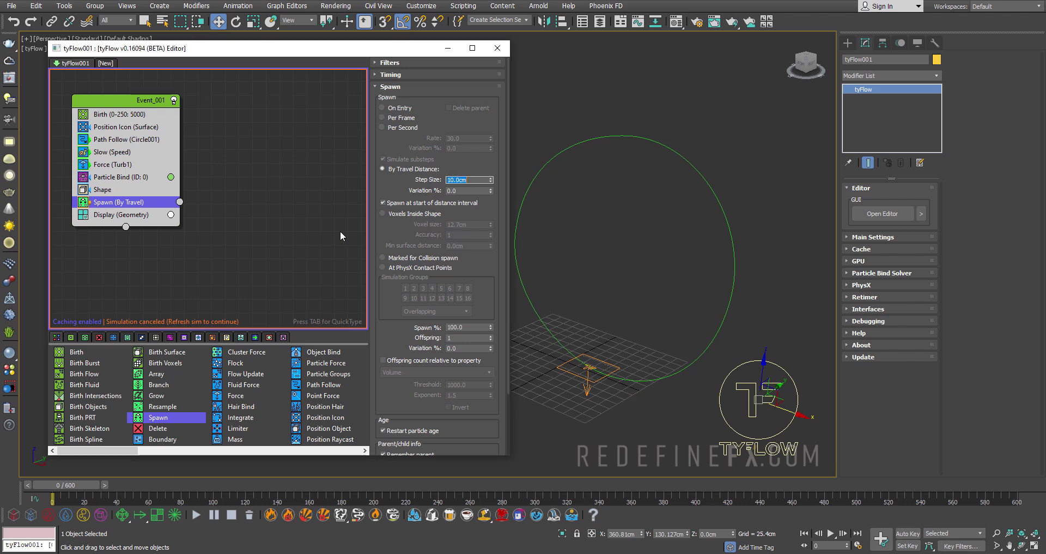
{"action": "left_click", "coordinate": [472, 328]}
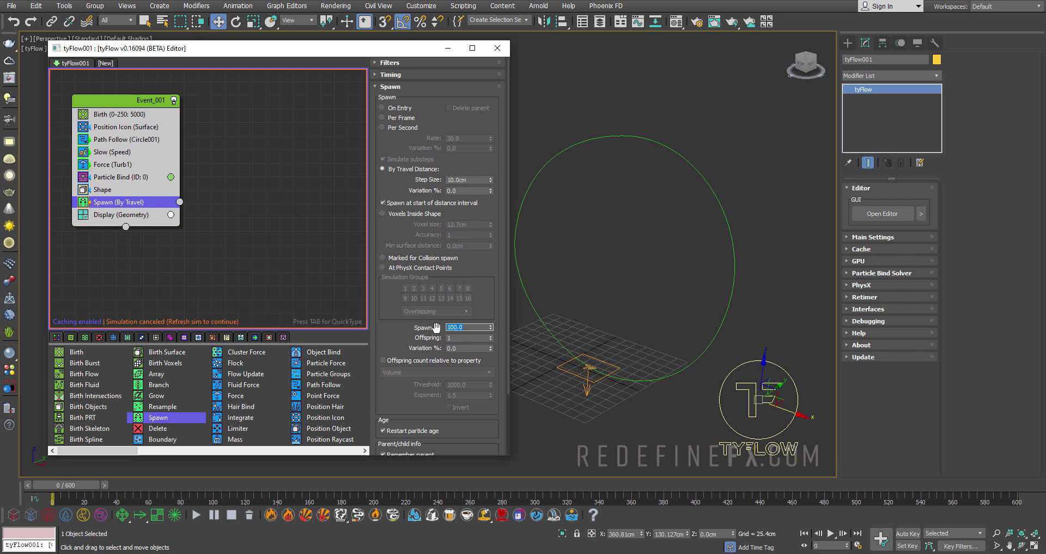
{"action": "type", "text": "10"}
{"action": "left_click_drag", "start_coordinate": [66, 485], "coordinate": [142, 484]}
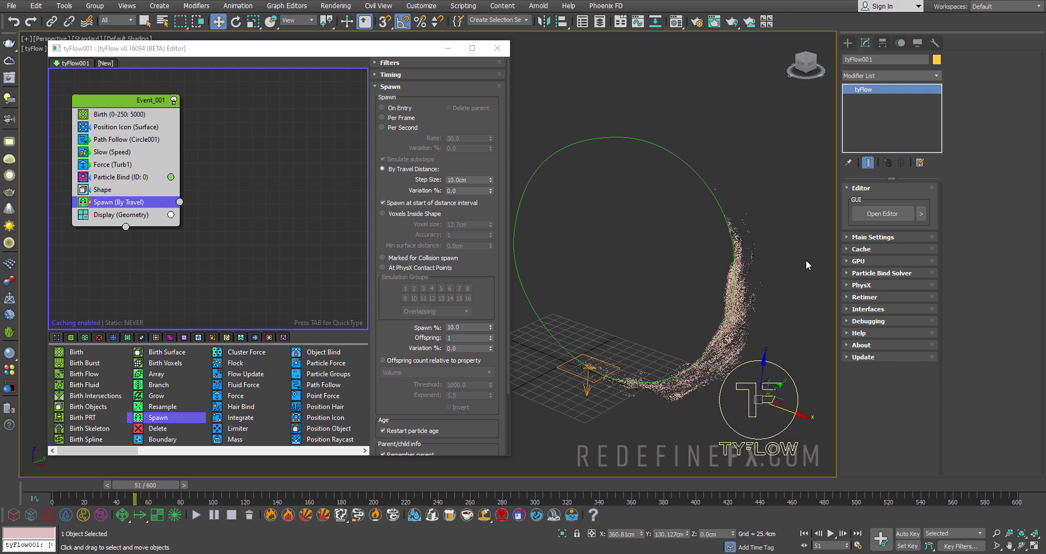
{"action": "scroll", "coordinate": [733, 341], "scroll_direction": "up", "scroll_amount": 5}
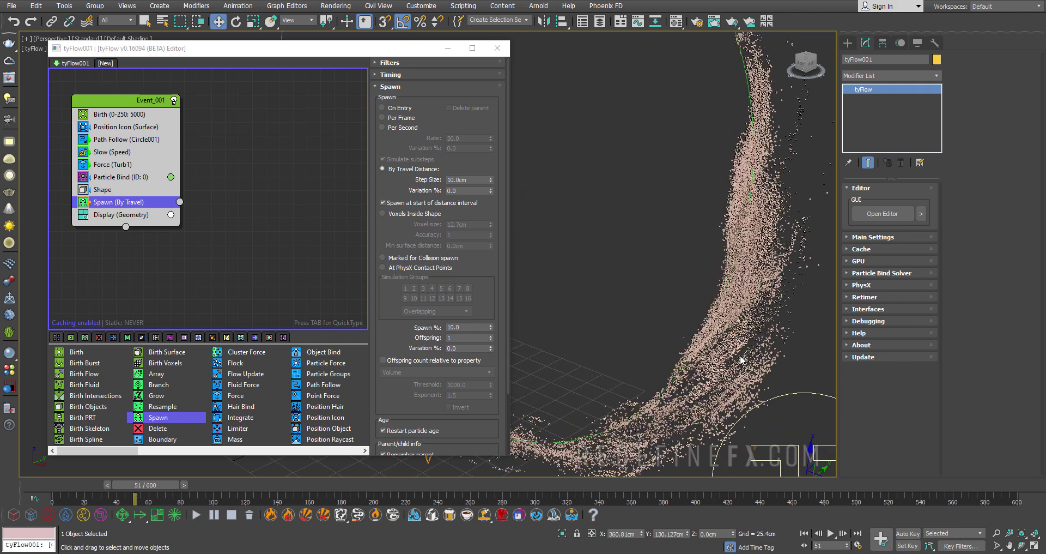
{"action": "scroll", "coordinate": [661, 373], "scroll_direction": "down", "scroll_amount": 4}
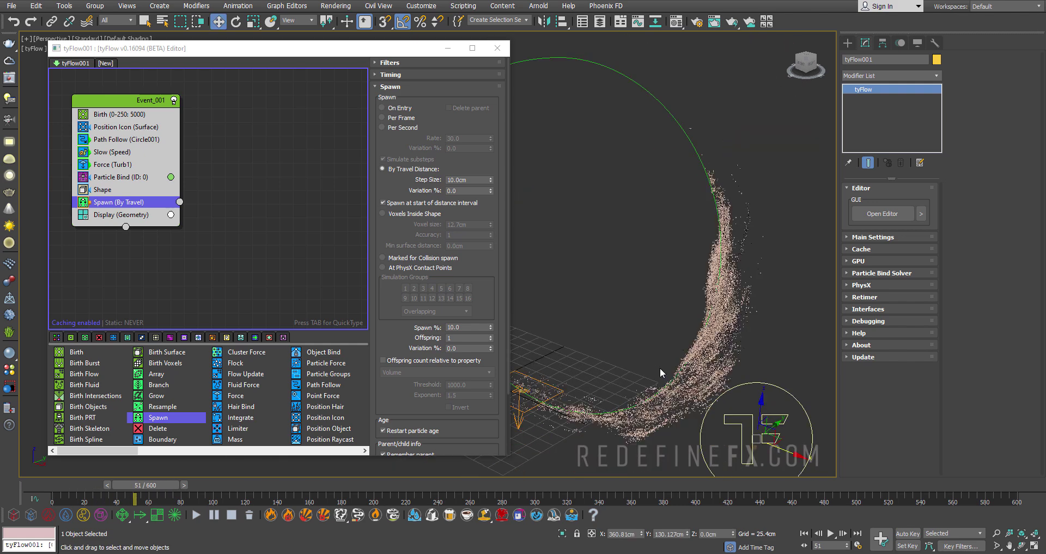
{"action": "left_click_drag", "start_coordinate": [167, 484], "coordinate": [107, 500]}
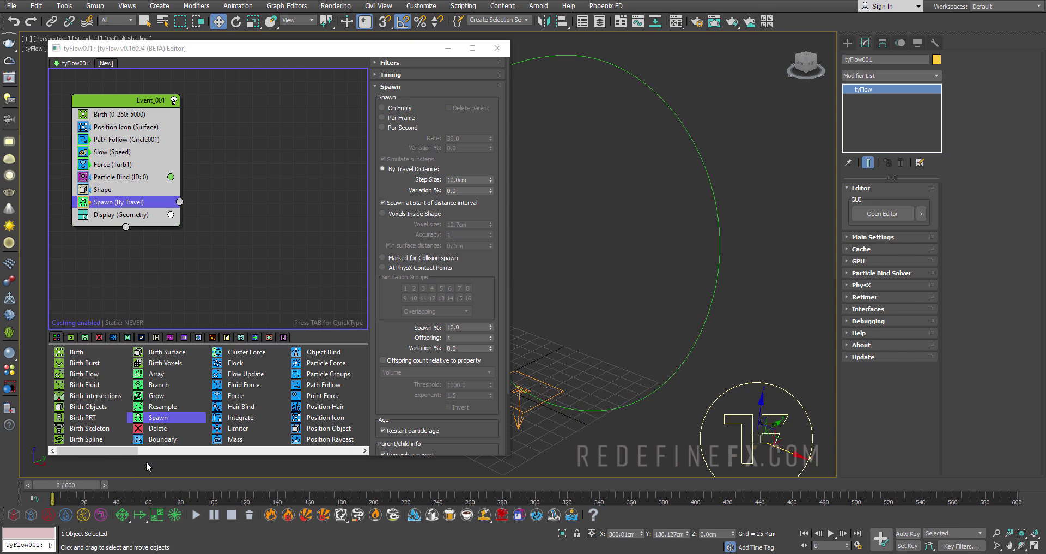
- Create a second event with a Speed operator and connect the Spawn output of Event_001 to it
{"action": "left_click_drag", "start_coordinate": [91, 448], "coordinate": [132, 448]}
{"action": "left_click_drag", "start_coordinate": [236, 428], "coordinate": [209, 207]}
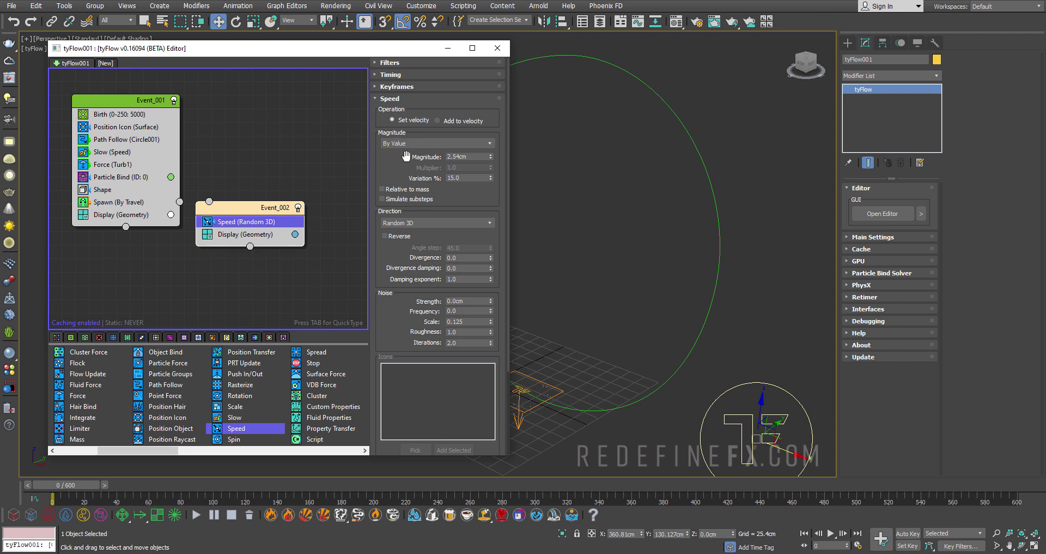
{"action": "left_click_drag", "start_coordinate": [213, 207], "coordinate": [180, 202]}
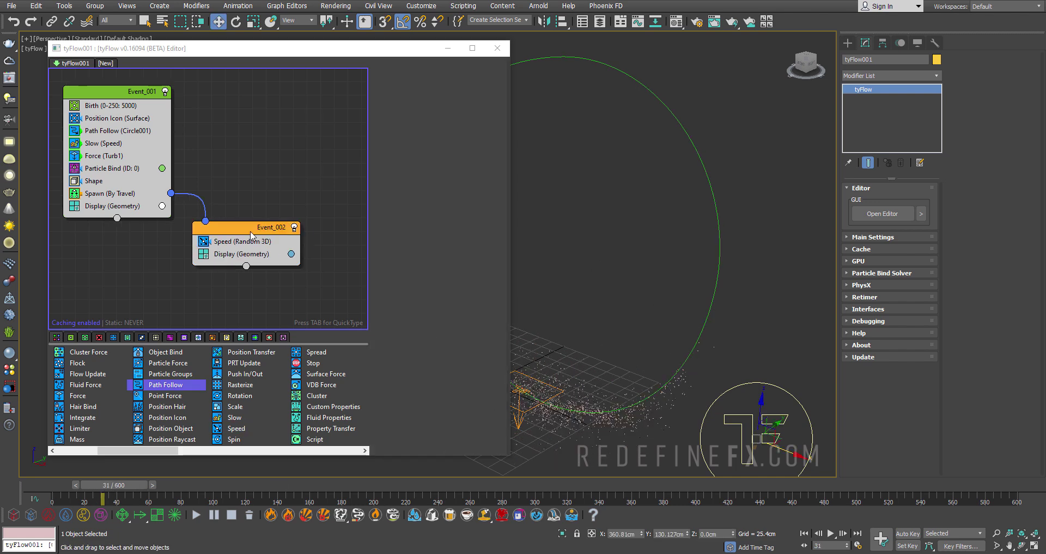
{"action": "left_click_drag", "start_coordinate": [251, 236], "coordinate": [260, 248]}
{"action": "left_click", "coordinate": [101, 131]}
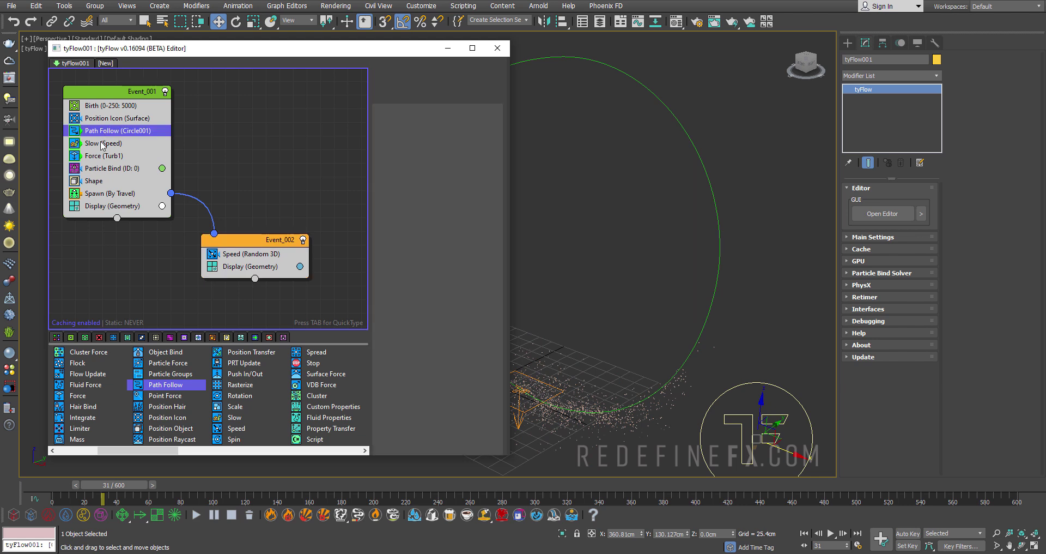
{"action": "left_click", "coordinate": [103, 144]}
{"action": "left_click", "coordinate": [103, 156]}
{"action": "left_click", "coordinate": [240, 254]}
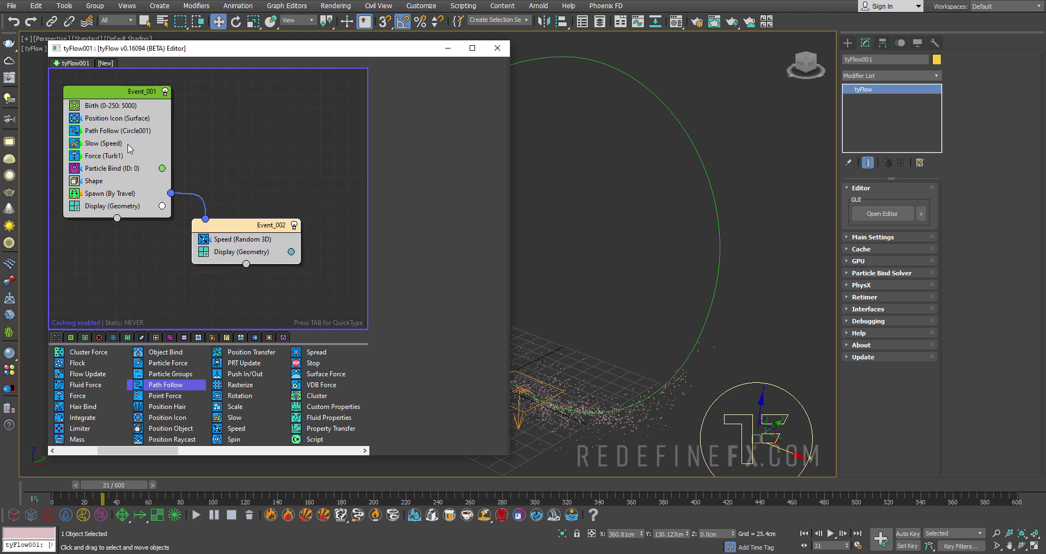
- Copy the Path Follow, Slow and Force operators from Event_001 into Event_002 below Speed
{"action": "left_click_drag", "start_coordinate": [239, 224], "coordinate": [256, 230]}
{"action": "left_click", "coordinate": [115, 132]}
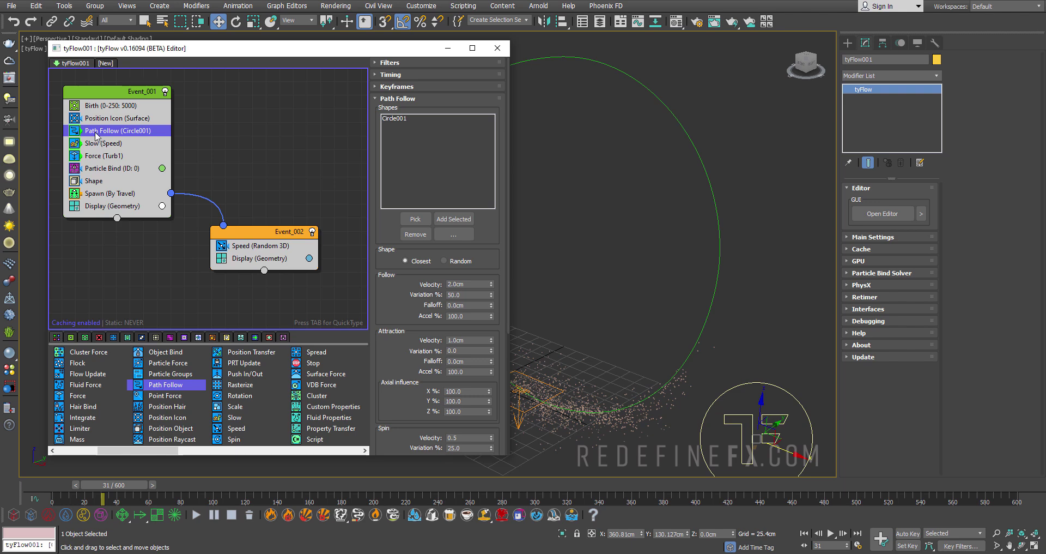
{"action": "left_click_drag", "start_coordinate": [96, 136], "coordinate": [231, 256], "text": "ctrl"}
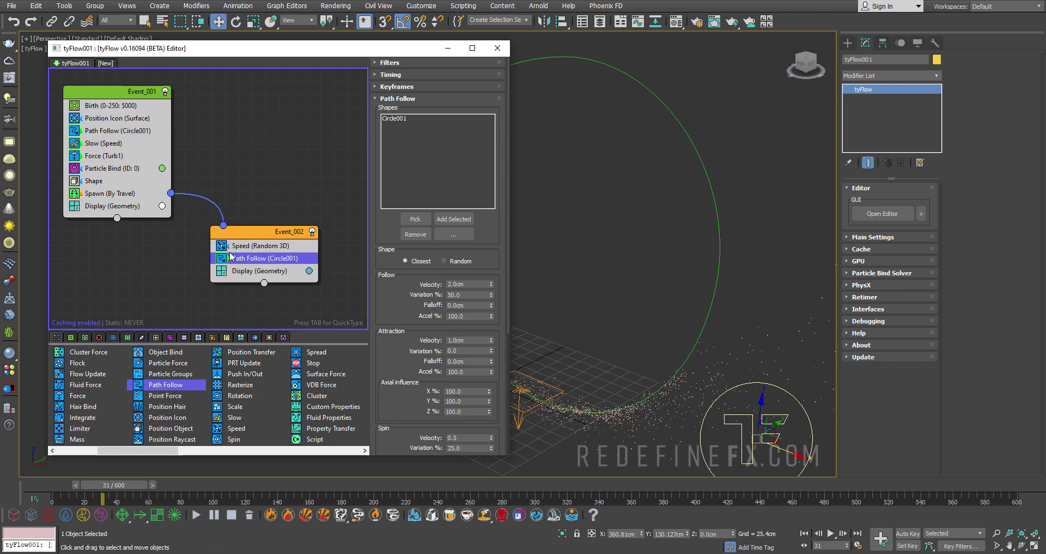
{"action": "left_click", "coordinate": [102, 146]}
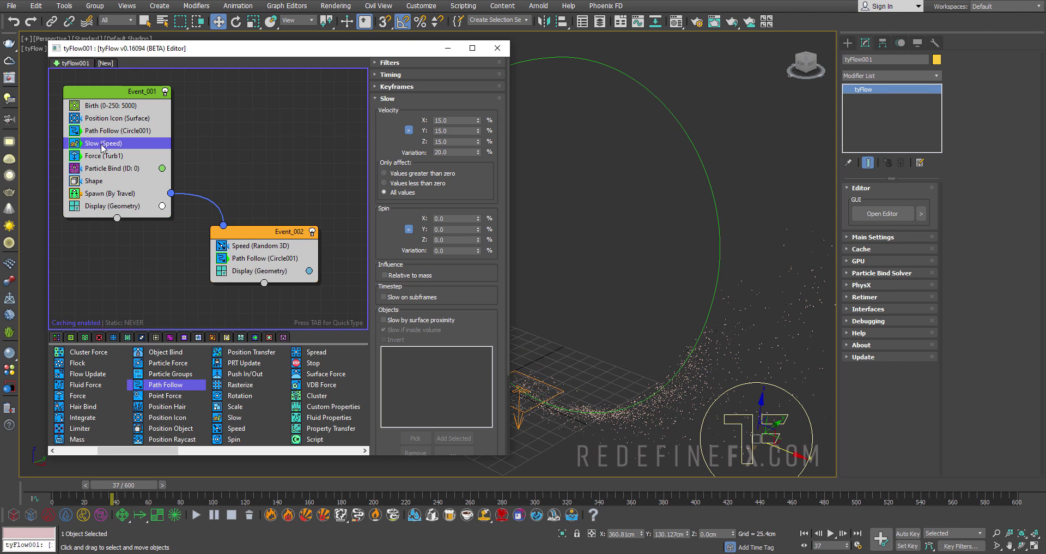
{"action": "left_click_drag", "start_coordinate": [102, 147], "coordinate": [236, 268]}
{"action": "left_click_drag", "start_coordinate": [101, 156], "coordinate": [243, 284]}
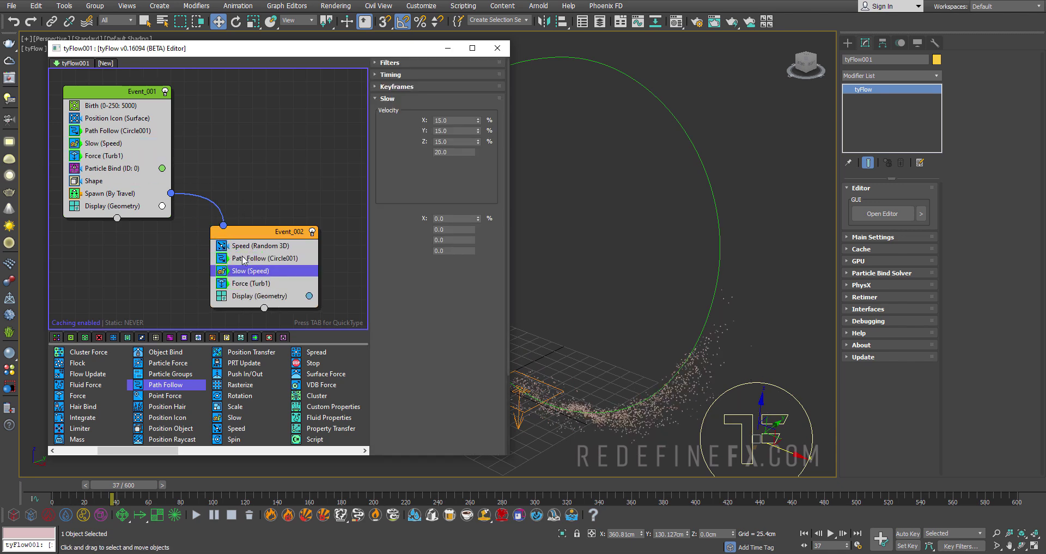
- Set the spin velocity to 2 and the attraction velocity to 0.5 cm on Event_002's Path Follow
{"action": "left_click", "coordinate": [244, 258]}
{"action": "scroll", "coordinate": [418, 237], "scroll_direction": "down", "scroll_amount": 5}
{"action": "scroll", "coordinate": [418, 237], "scroll_direction": "down", "scroll_amount": 1}
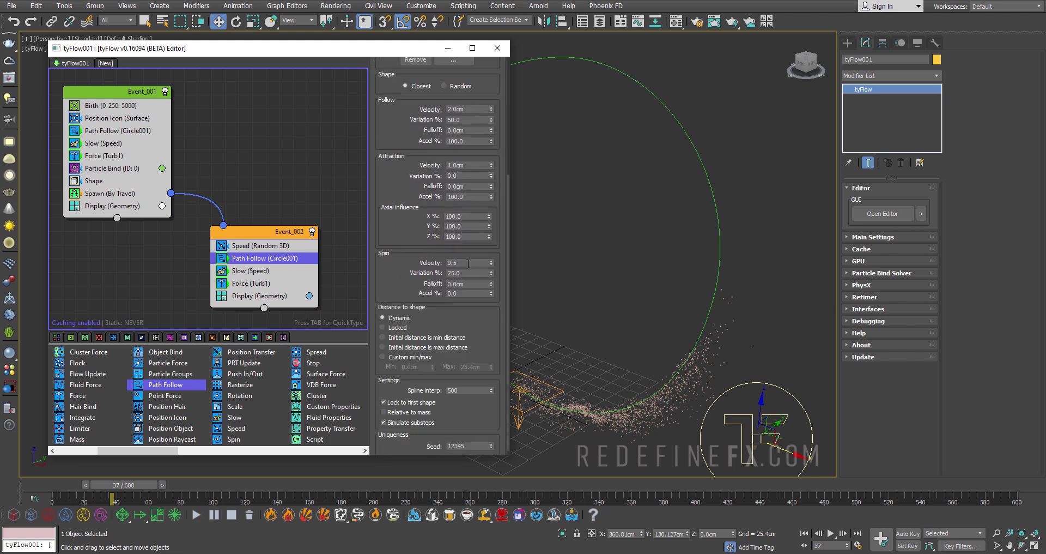
{"action": "double_click", "coordinate": [469, 263]}
{"action": "key", "text": "Return"}
{"action": "scroll", "coordinate": [454, 226], "scroll_direction": "up", "scroll_amount": 1}
{"action": "double_click", "coordinate": [463, 193]}
{"action": "type", "text": "0.5"}
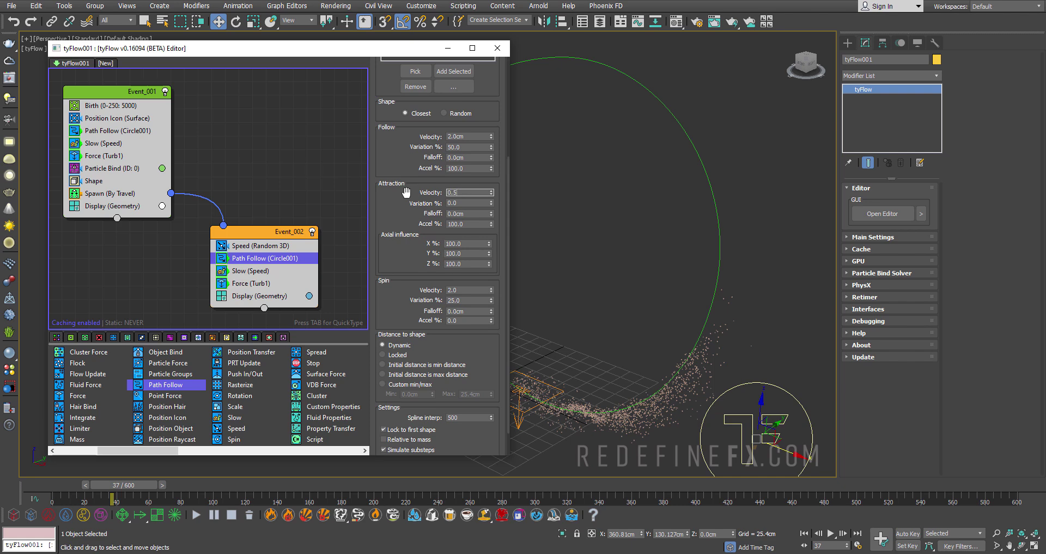
{"action": "key", "text": "Return"}
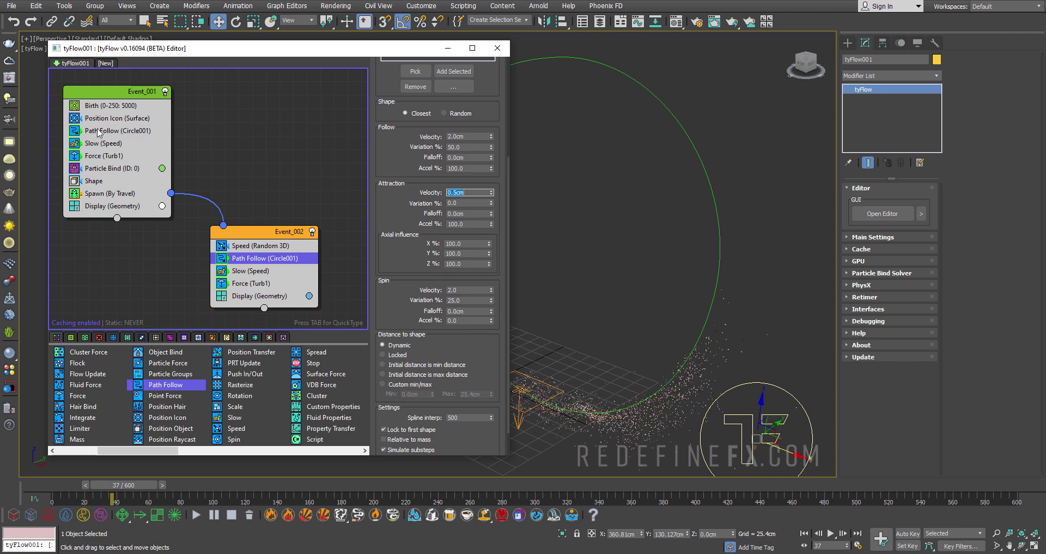
- Compare the Path Follow settings of Event_001 and Event_002, and review the motion in the sand portal_02.mp4 reference video
{"action": "left_click", "coordinate": [100, 130]}
{"action": "left_click", "coordinate": [251, 257]}
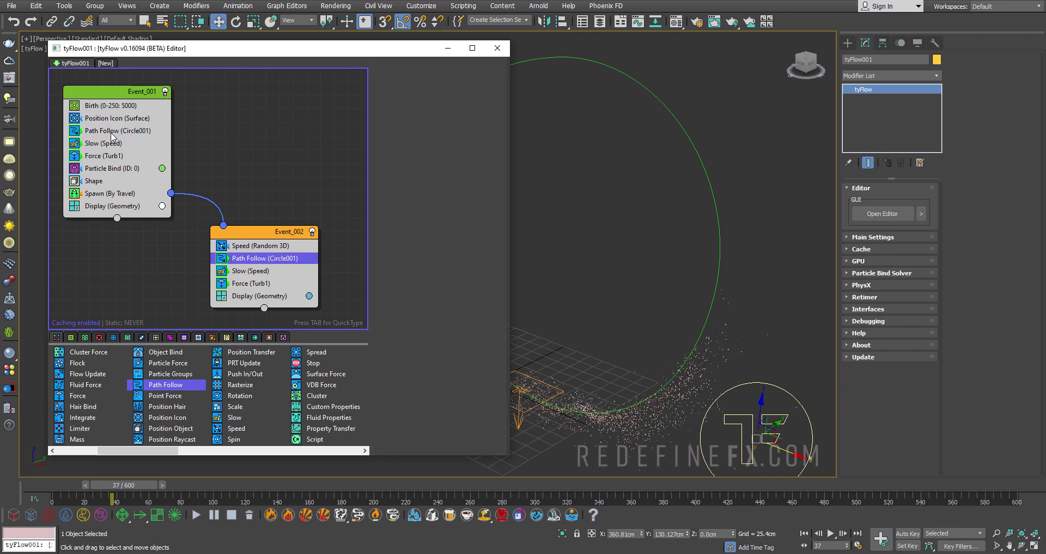
{"action": "left_click", "coordinate": [111, 132]}
{"action": "left_click", "coordinate": [240, 261]}
{"action": "key", "text": "alt+Tab"}
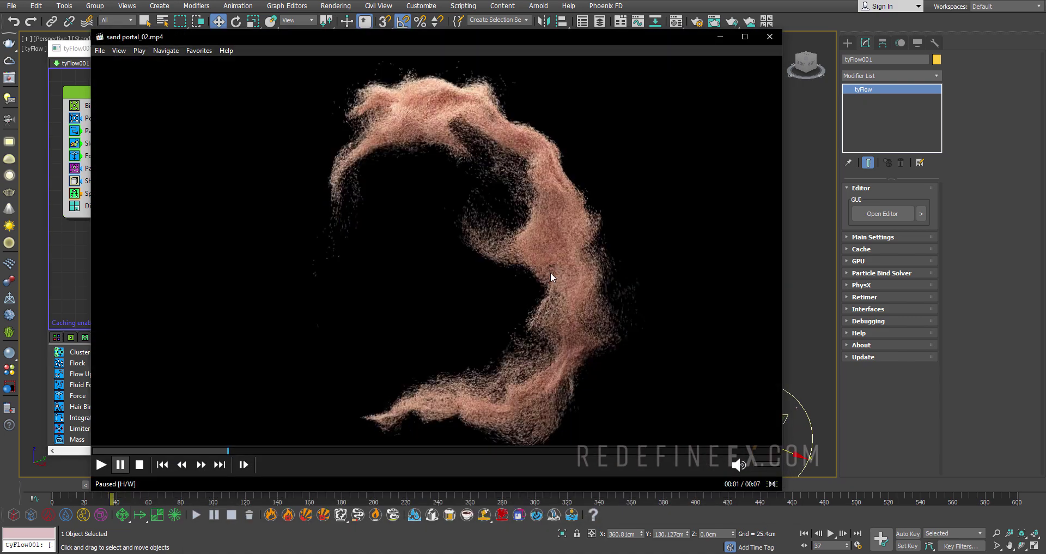
{"action": "key", "text": "space"}
{"action": "key", "text": "space"}
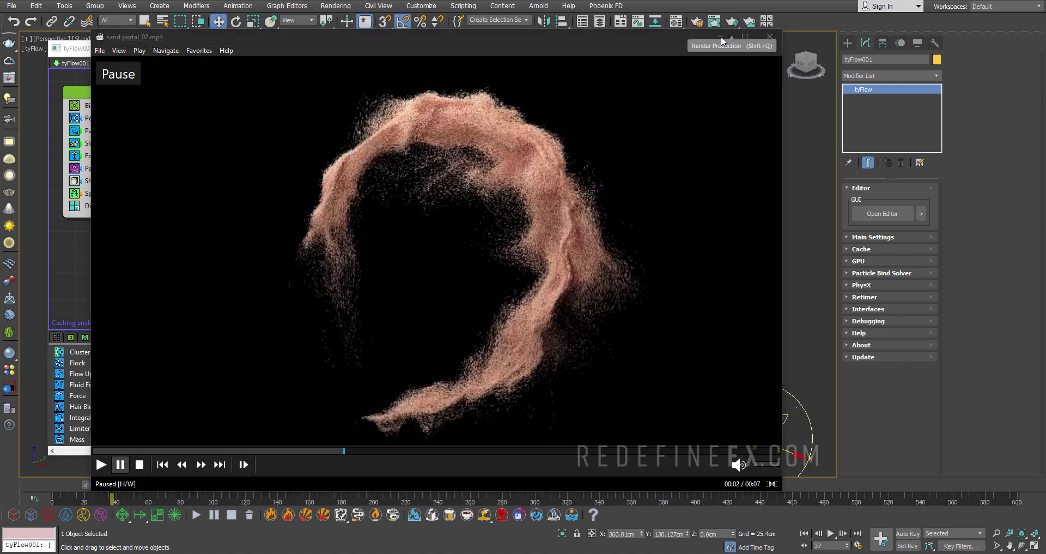
- Preview the simulation up to frame 113 and inspect the particle trails around the circle
{"action": "left_click_drag", "start_coordinate": [194, 485], "coordinate": [249, 491]}
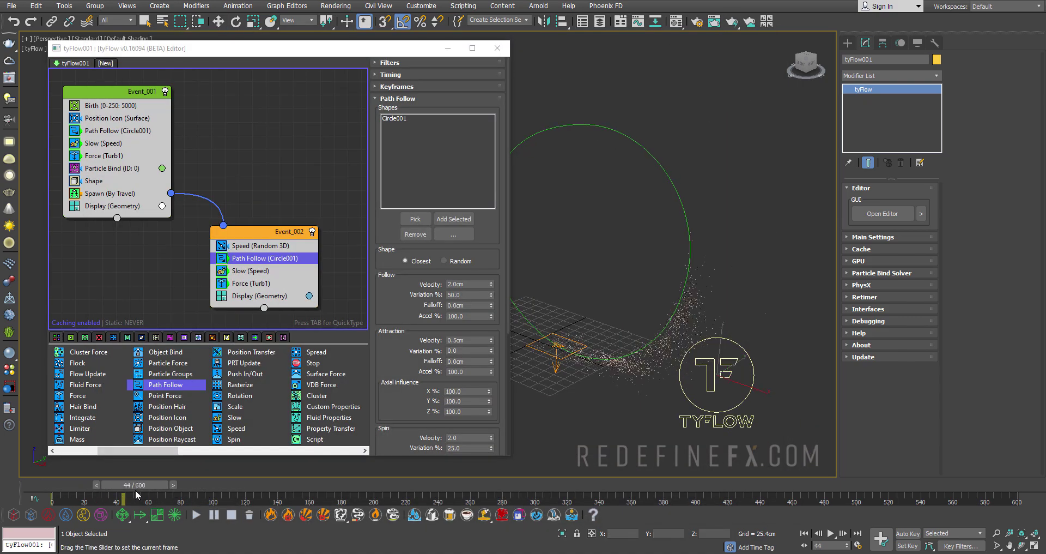
{"action": "key", "text": "w"}
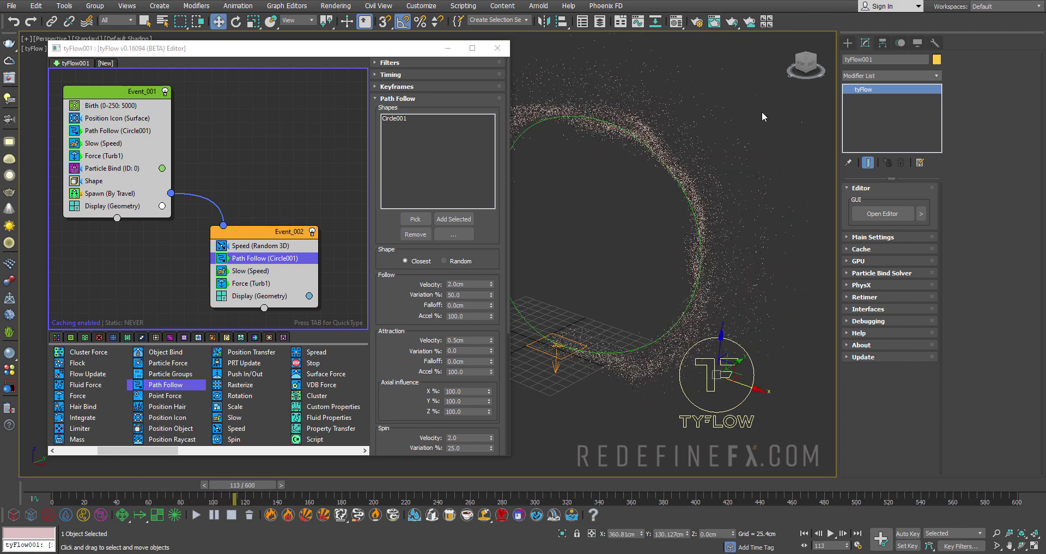
{"action": "scroll", "coordinate": [762, 111], "scroll_direction": "down", "scroll_amount": 5}
{"action": "scroll", "coordinate": [753, 139], "scroll_direction": "up", "scroll_amount": 7}
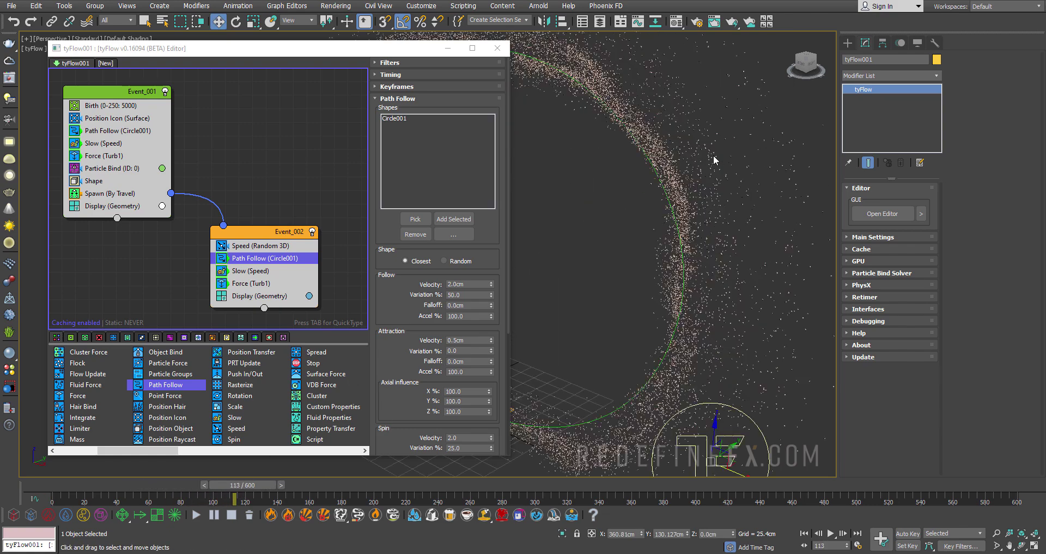
- Copy the Particle Bind operator from Event_001 into Event_002 below Force and set its stiffness to 1.0
{"action": "left_click", "coordinate": [106, 173]}
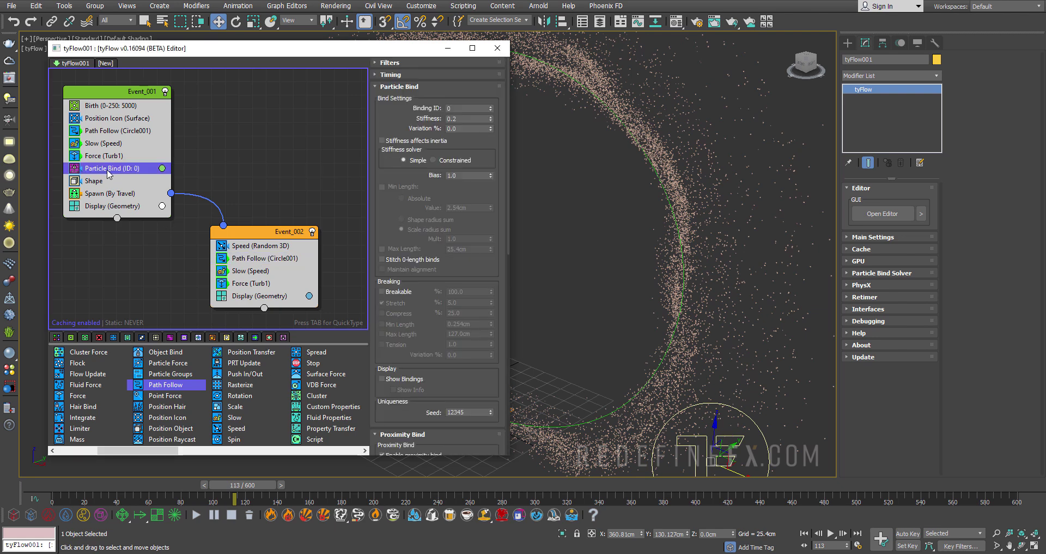
{"action": "left_click_drag", "start_coordinate": [108, 173], "coordinate": [265, 295], "text": "ctrl"}
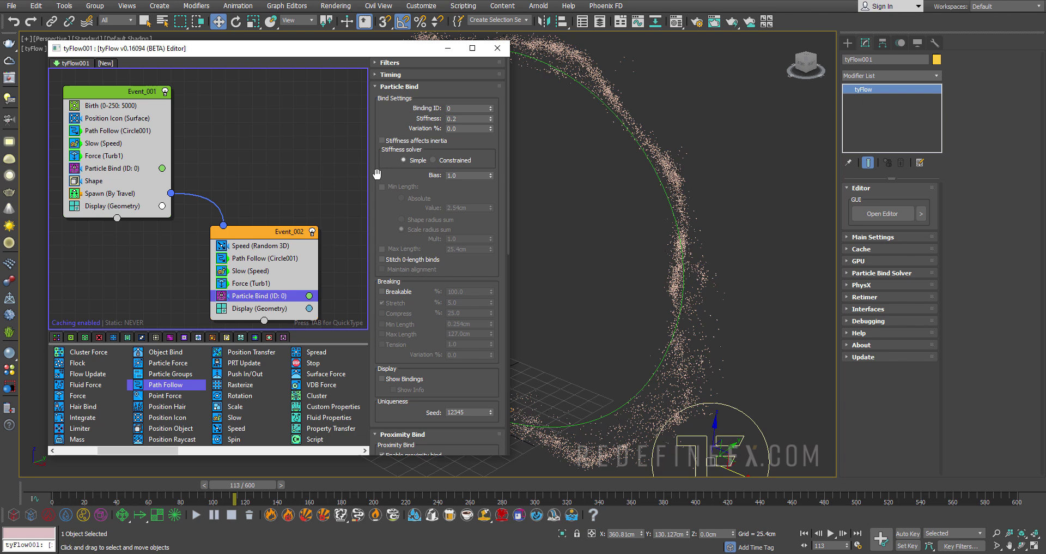
{"action": "double_click", "coordinate": [471, 118]}
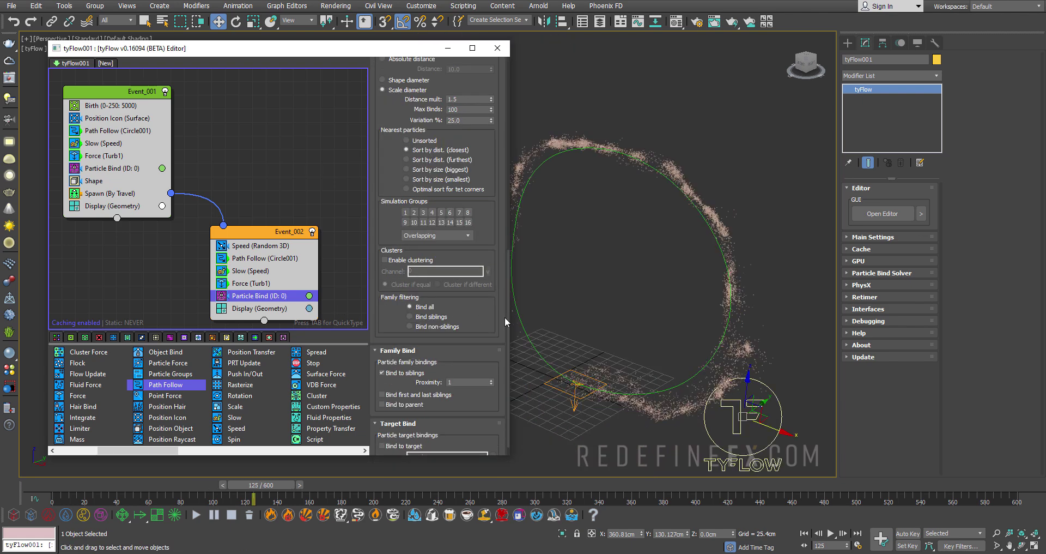
{"action": "scroll", "coordinate": [431, 313], "scroll_direction": "down", "scroll_amount": 3}
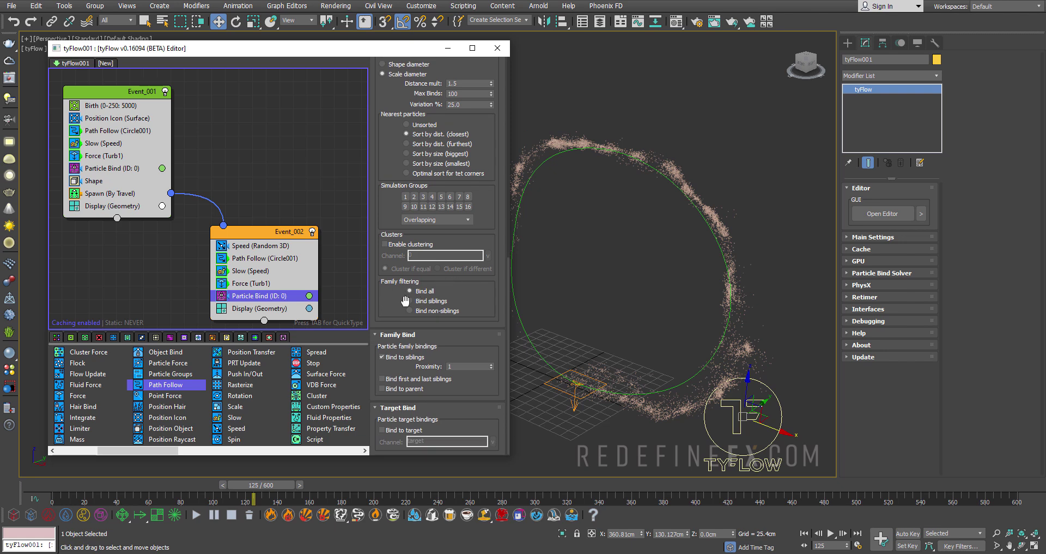
{"action": "left_click", "coordinate": [429, 305]}
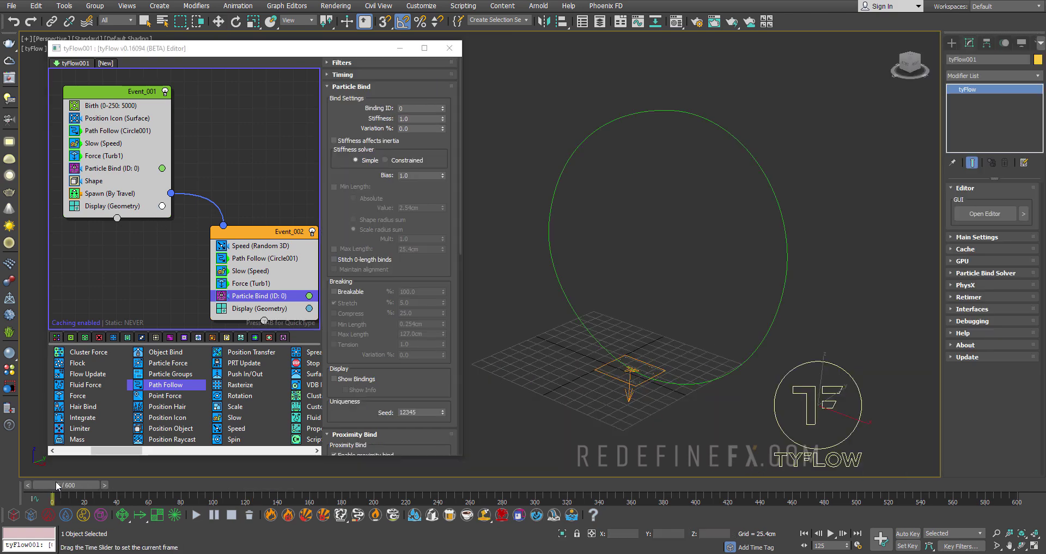
- Preview the bound particles against the reference video and set the velocity of Event_002's Slow operator to 20%
{"action": "left_click_drag", "start_coordinate": [54, 485], "coordinate": [289, 488]}
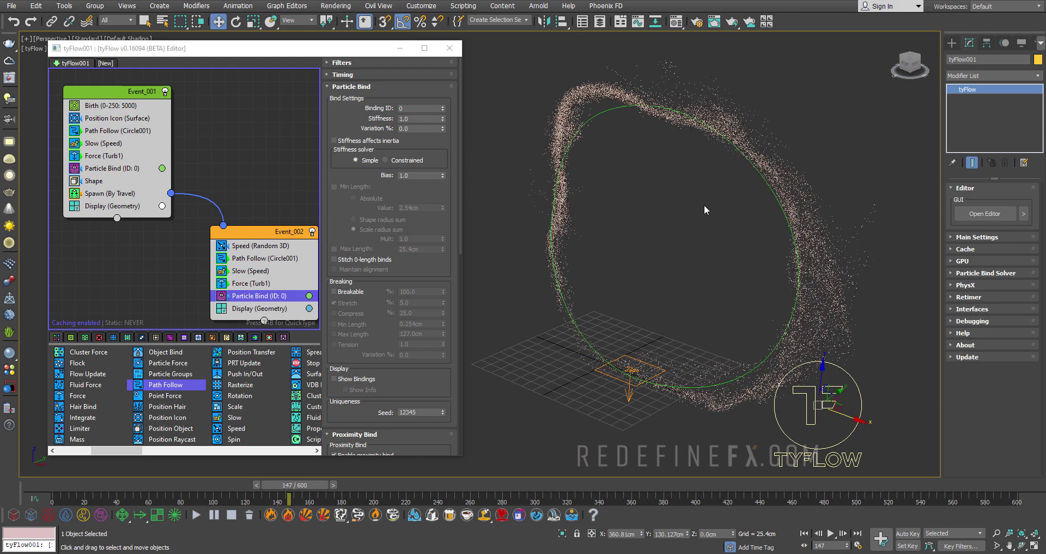
{"action": "left_click_drag", "start_coordinate": [62, 484], "coordinate": [265, 487]}
{"action": "key", "text": "w"}
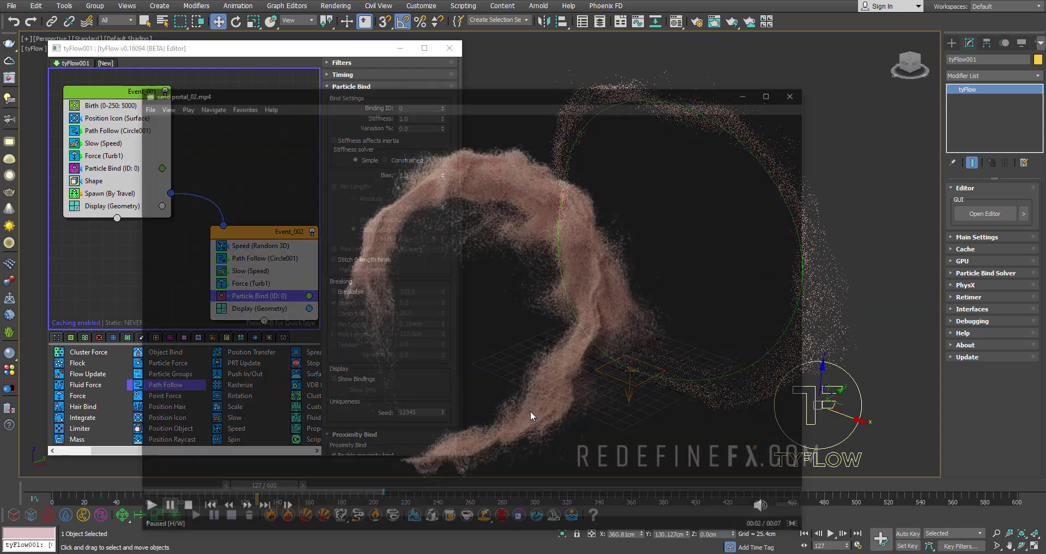
{"action": "key", "text": "space"}
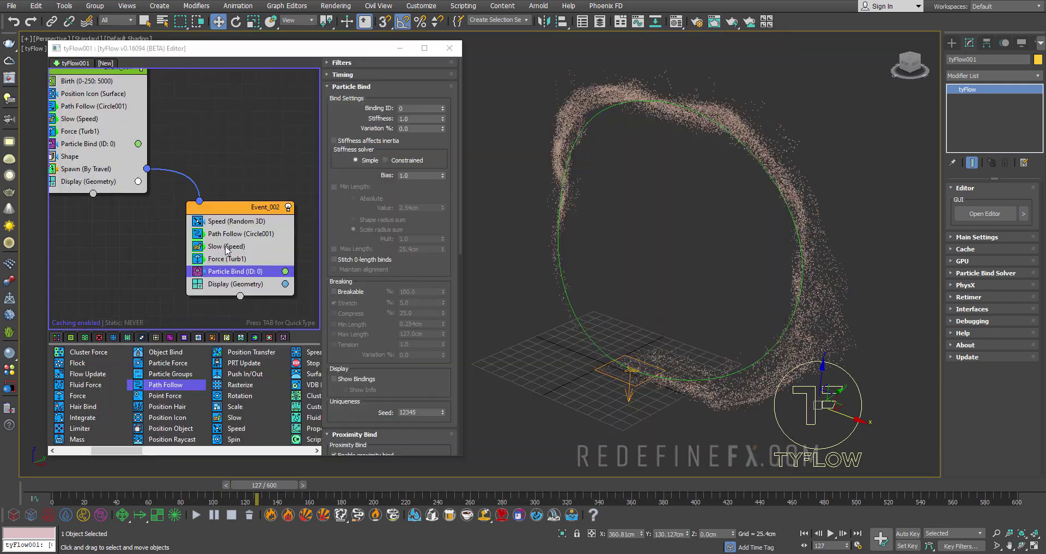
{"action": "left_click", "coordinate": [228, 250]}
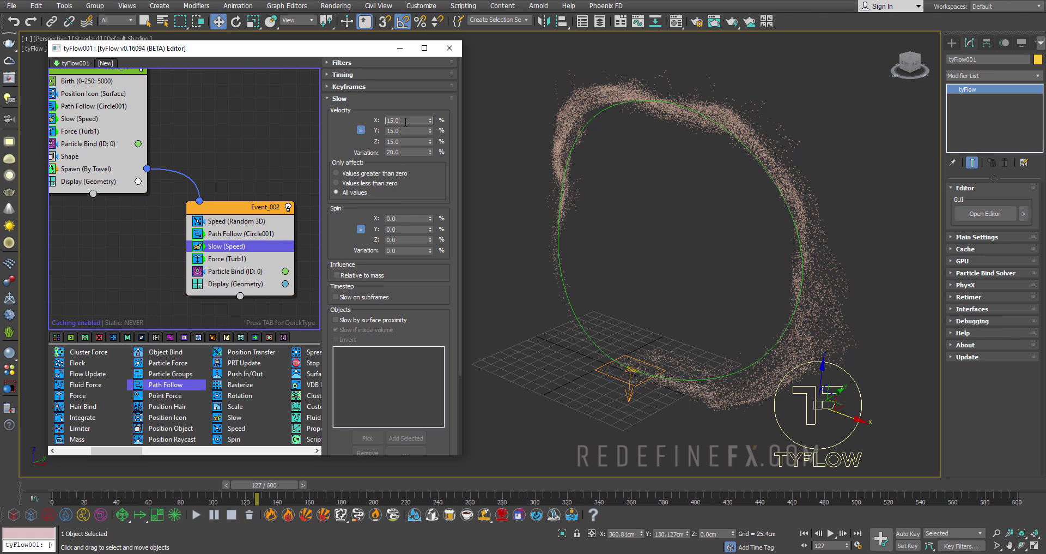
{"action": "type", "text": "20"}
{"action": "key", "text": "Return"}
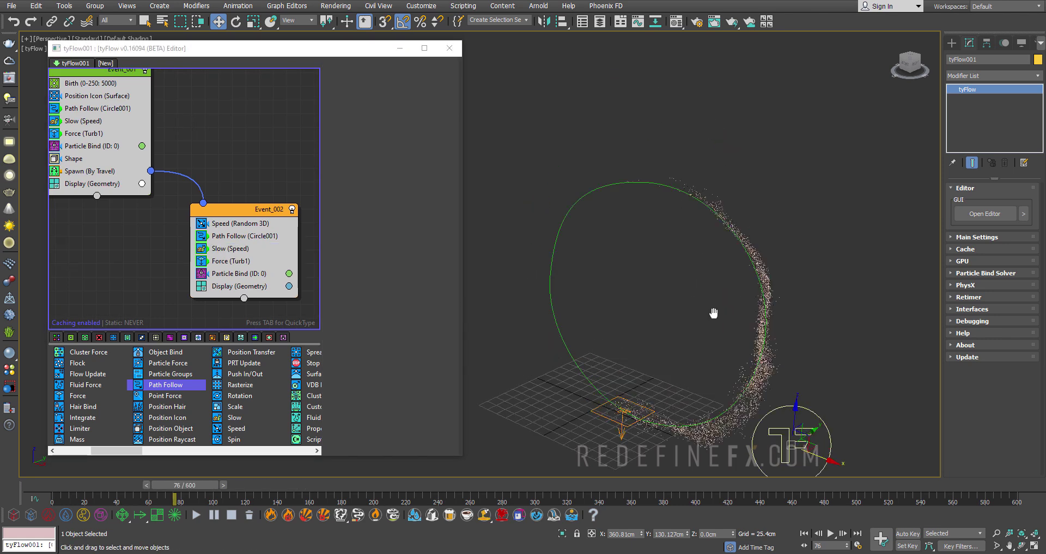
- Preview the slowed particles up to frame 144 and inspect the ring's thickness from the side
{"action": "middle_click_drag", "start_coordinate": [713, 312], "coordinate": [624, 305], "text": "alt"}
{"action": "left_click_drag", "start_coordinate": [209, 488], "coordinate": [315, 487]}
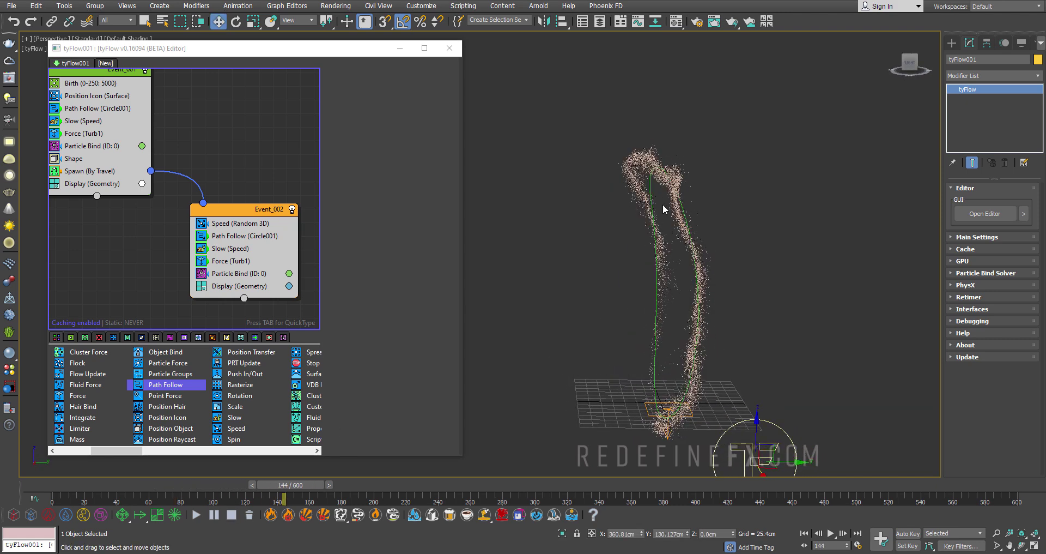
{"action": "middle_click_drag", "start_coordinate": [663, 209], "coordinate": [622, 191], "text": "alt"}
{"action": "middle_click_drag", "start_coordinate": [737, 246], "coordinate": [760, 276], "text": "alt"}
- Create a torus with radii of about 33 cm and 8 cm on the ground near the particle ring
{"action": "left_click", "coordinate": [952, 42]}
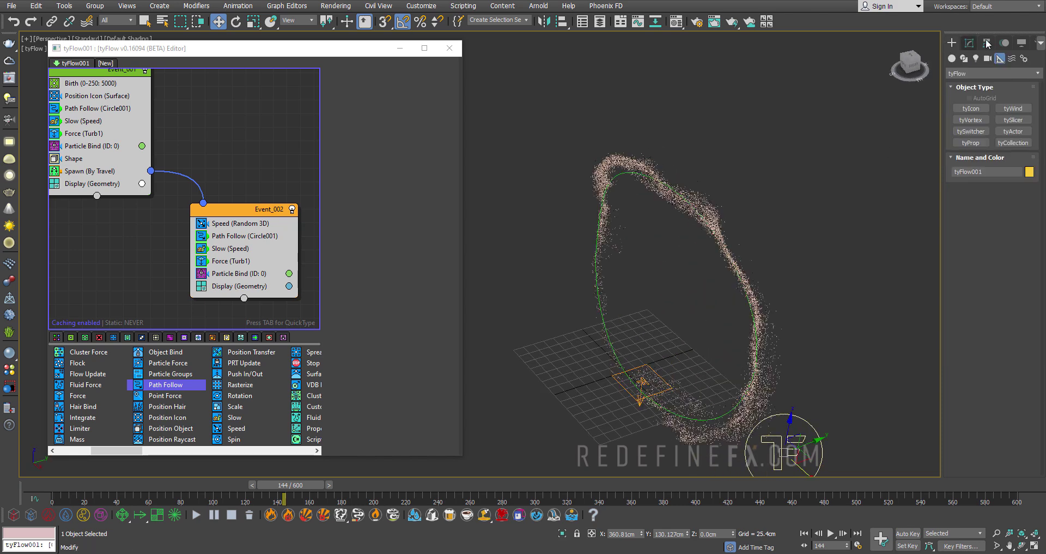
{"action": "left_click", "coordinate": [952, 59]}
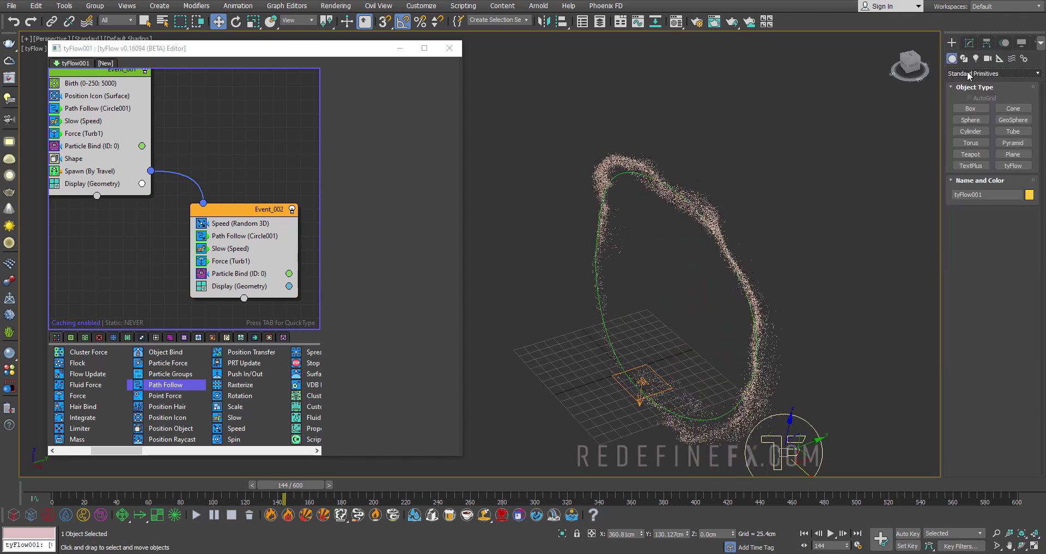
{"action": "left_click", "coordinate": [971, 142]}
{"action": "middle_click_drag", "start_coordinate": [796, 310], "coordinate": [759, 362], "text": "alt"}
{"action": "left_click", "coordinate": [699, 354]}
{"action": "left_click_drag", "start_coordinate": [699, 353], "coordinate": [704, 355]}
{"action": "left_click", "coordinate": [704, 355]}
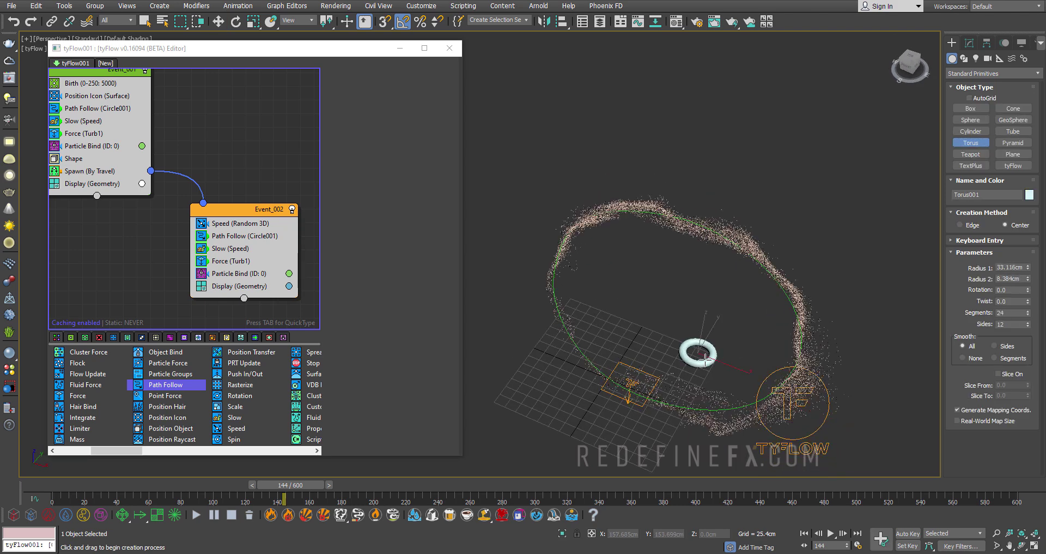
- Raise the torus toward the height of the particle ring and stand it upright with a 90-degree X rotation
{"action": "key", "text": "w"}
{"action": "middle_click_drag", "start_coordinate": [705, 355], "coordinate": [698, 323], "text": "alt"}
{"action": "left_click_drag", "start_coordinate": [699, 323], "coordinate": [660, 232]}
{"action": "key", "text": "e"}
{"action": "middle_click_drag", "start_coordinate": [660, 231], "coordinate": [882, 223], "text": "alt"}
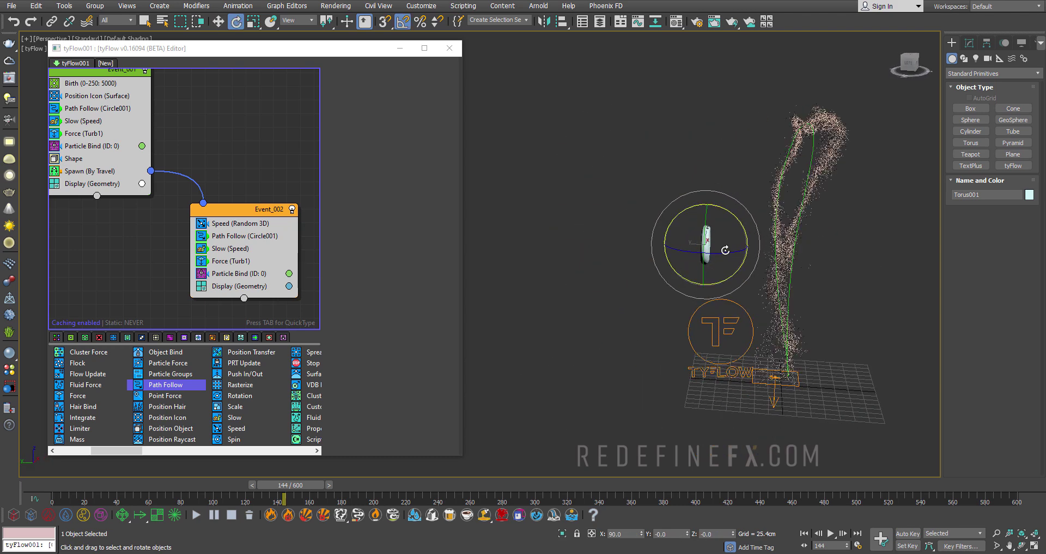
- Scale up the upright torus and place it a short distance in front of the particle ring
{"action": "key", "text": "r"}
{"action": "left_click_drag", "start_coordinate": [657, 235], "coordinate": [638, 141]}
{"action": "middle_click_drag", "start_coordinate": [676, 170], "coordinate": [566, 196], "text": "alt"}
{"action": "key", "text": "w"}
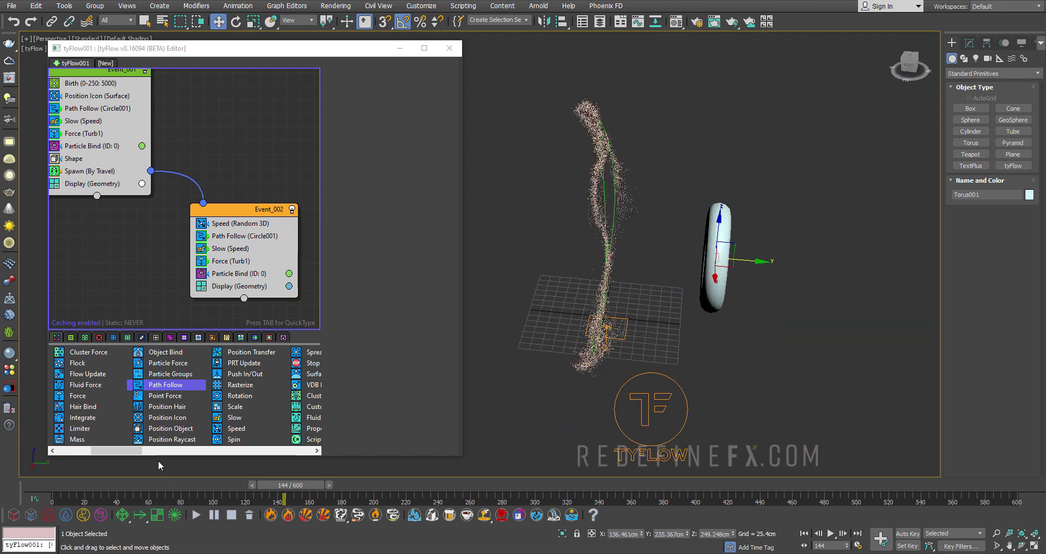
- Add a Find Target operator to Event_002 below Particle Bind and assign Torus001 as its target object
{"action": "left_click_drag", "start_coordinate": [141, 450], "coordinate": [268, 447]}
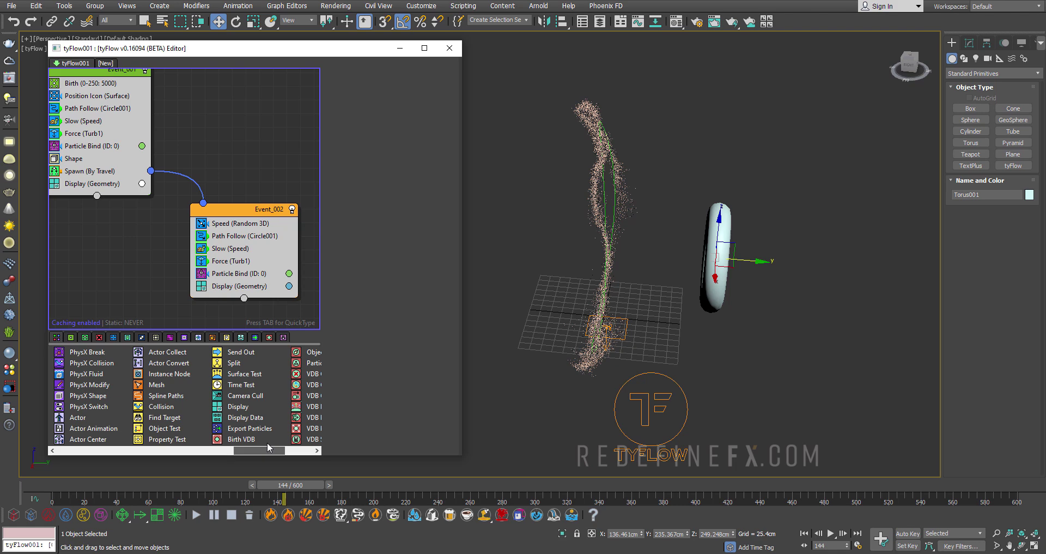
{"action": "left_click_drag", "start_coordinate": [164, 417], "coordinate": [234, 286]}
{"action": "left_click", "coordinate": [367, 374]}
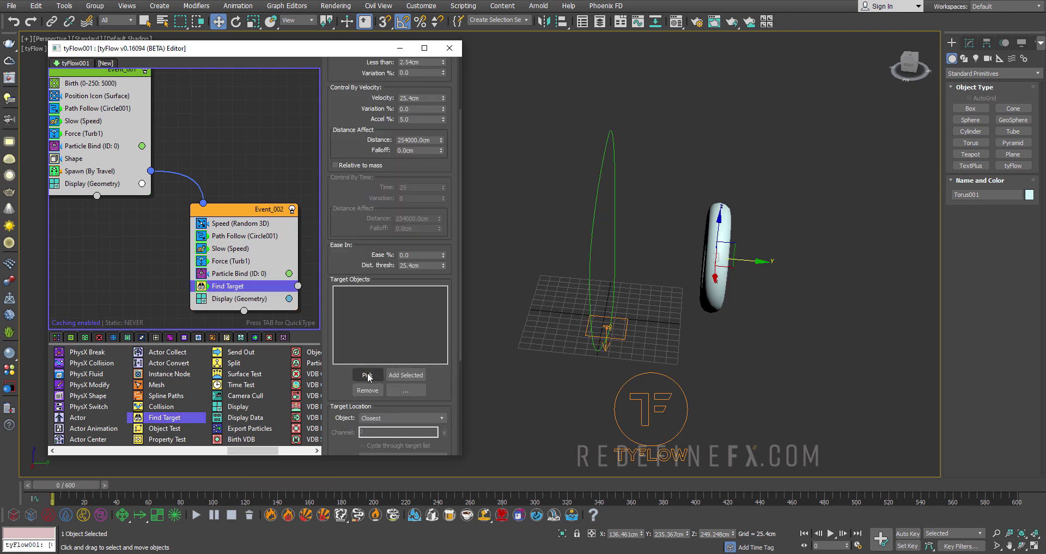
{"action": "left_click", "coordinate": [723, 231]}
- Set the Find Target velocity to 10 cm and preview how the particles move toward the torus
{"action": "left_click_drag", "start_coordinate": [66, 485], "coordinate": [297, 485]}
{"action": "middle_click_drag", "start_coordinate": [629, 236], "coordinate": [607, 215], "text": "alt"}
{"action": "left_click_drag", "start_coordinate": [352, 151], "coordinate": [359, 279]}
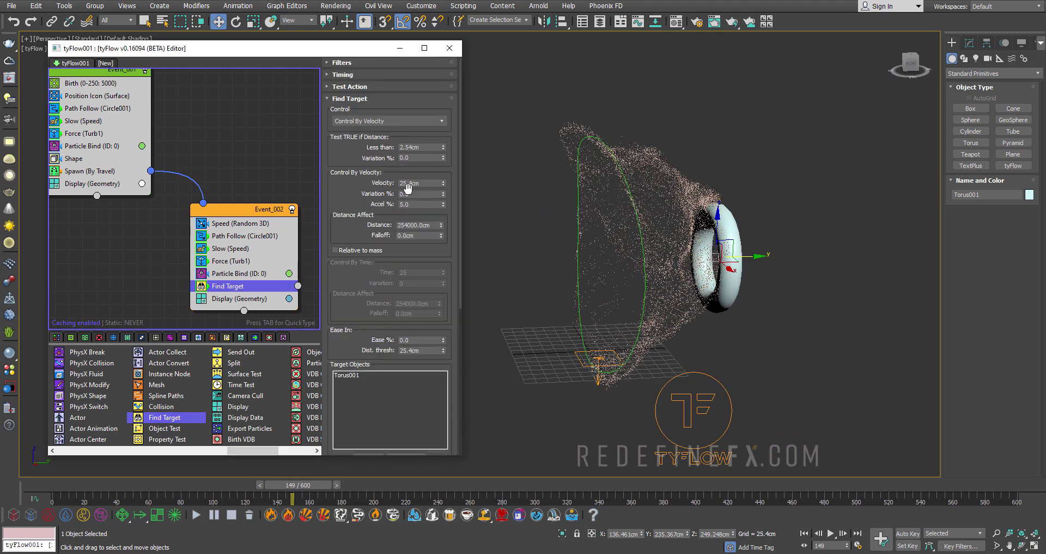
{"action": "left_click", "coordinate": [428, 184]}
{"action": "left_click_drag", "start_coordinate": [297, 484], "coordinate": [268, 493]}
{"action": "key", "text": "w"}
{"action": "middle_click_drag", "start_coordinate": [632, 197], "coordinate": [654, 203], "text": "alt"}
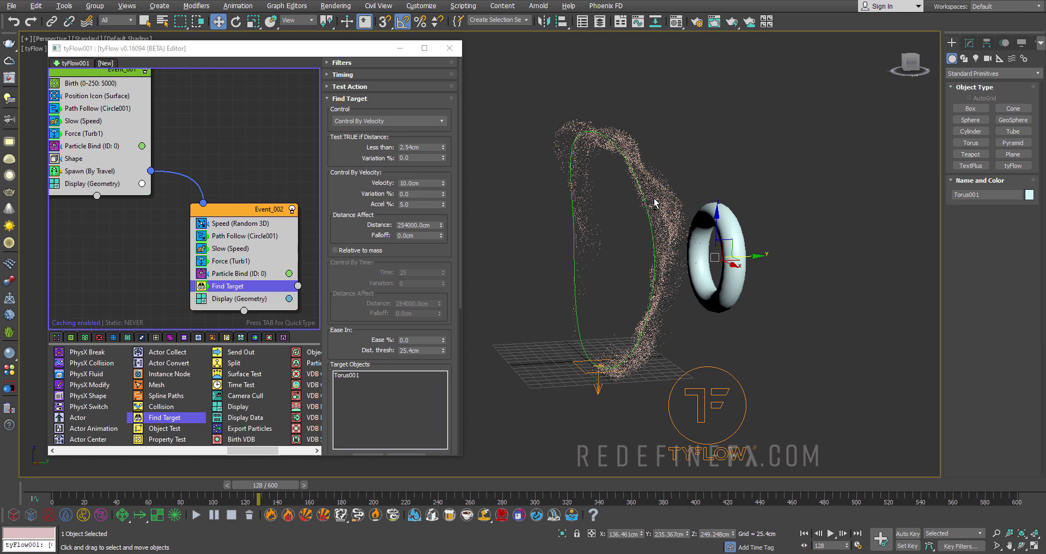
- Check Event_001's Path Follow settings and inspect from the side how the spawned particles are pulled toward the torus
{"action": "middle_click_drag", "start_coordinate": [115, 131], "coordinate": [132, 139]}
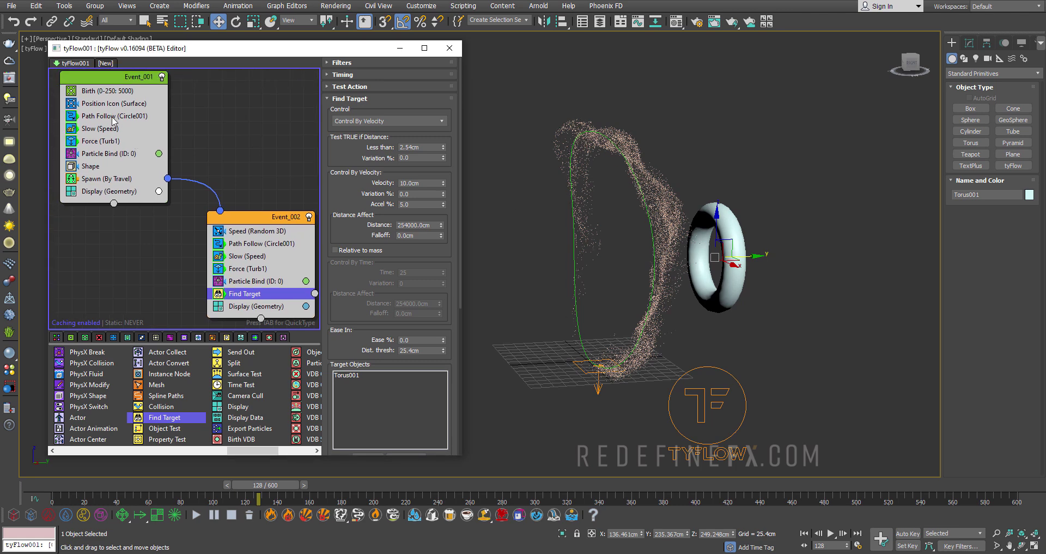
{"action": "left_click", "coordinate": [112, 116]}
{"action": "middle_click_drag", "start_coordinate": [682, 297], "coordinate": [659, 254], "text": "alt"}
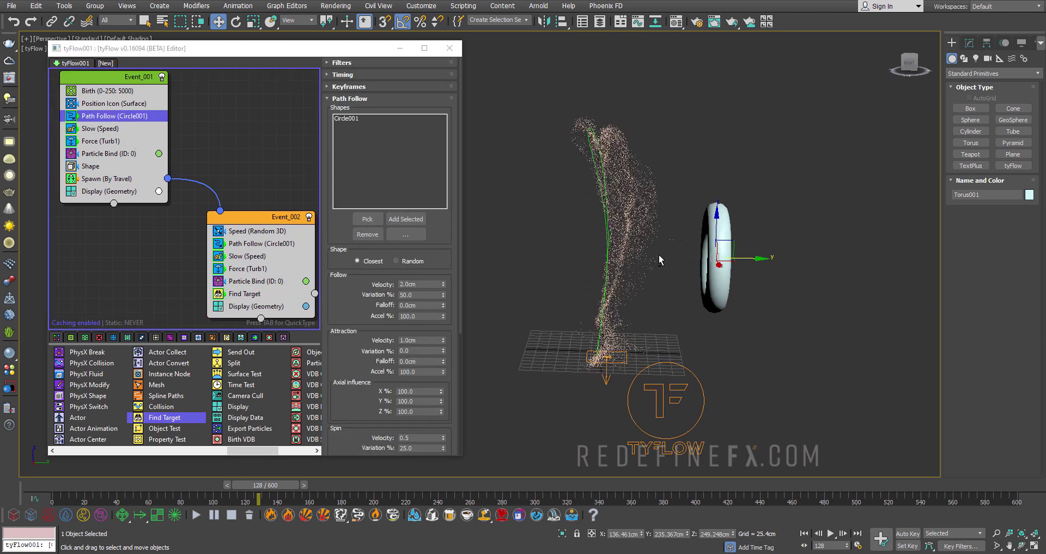
{"action": "middle_click_drag", "start_coordinate": [709, 277], "coordinate": [713, 276], "text": "alt"}
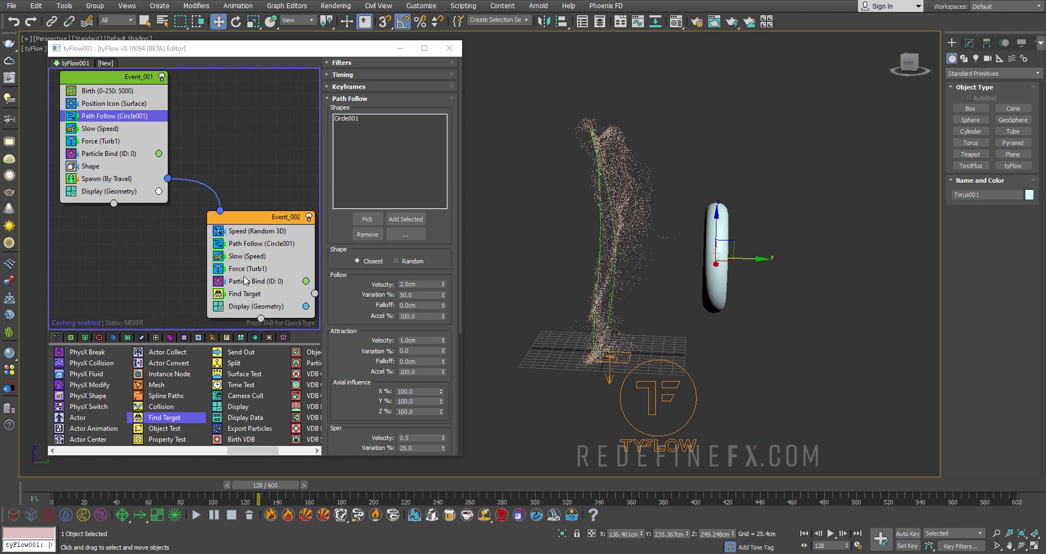
{"action": "middle_click_drag", "start_coordinate": [244, 280], "coordinate": [217, 270]}
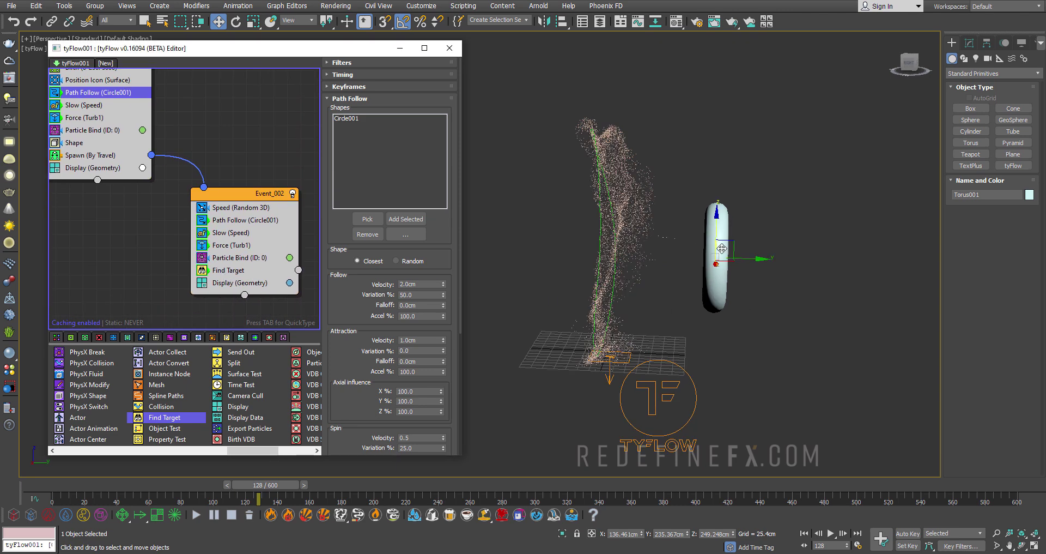
{"action": "middle_click_drag", "start_coordinate": [701, 238], "coordinate": [679, 231], "text": "alt"}
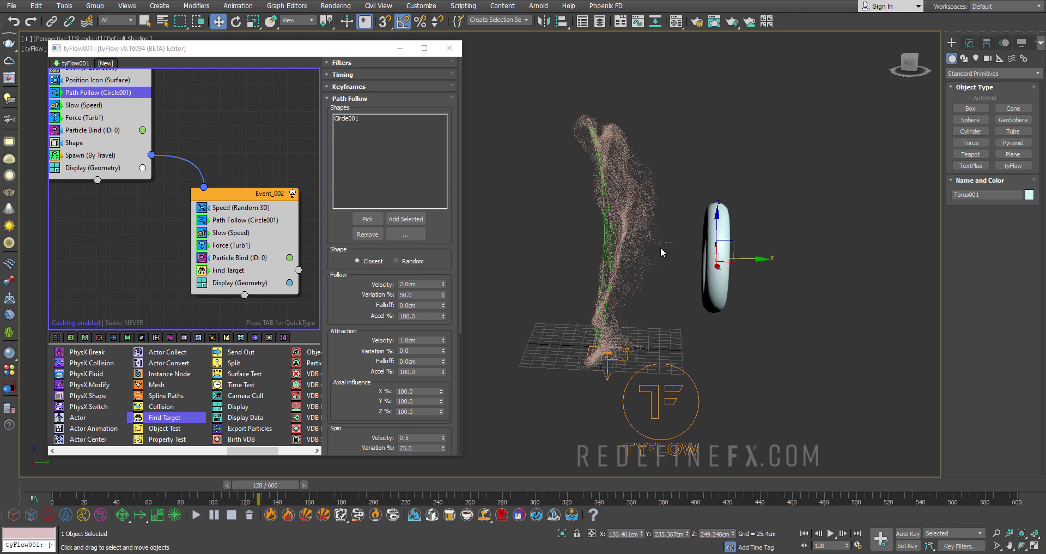
{"action": "middle_click_drag", "start_coordinate": [620, 197], "coordinate": [651, 209], "text": "alt"}
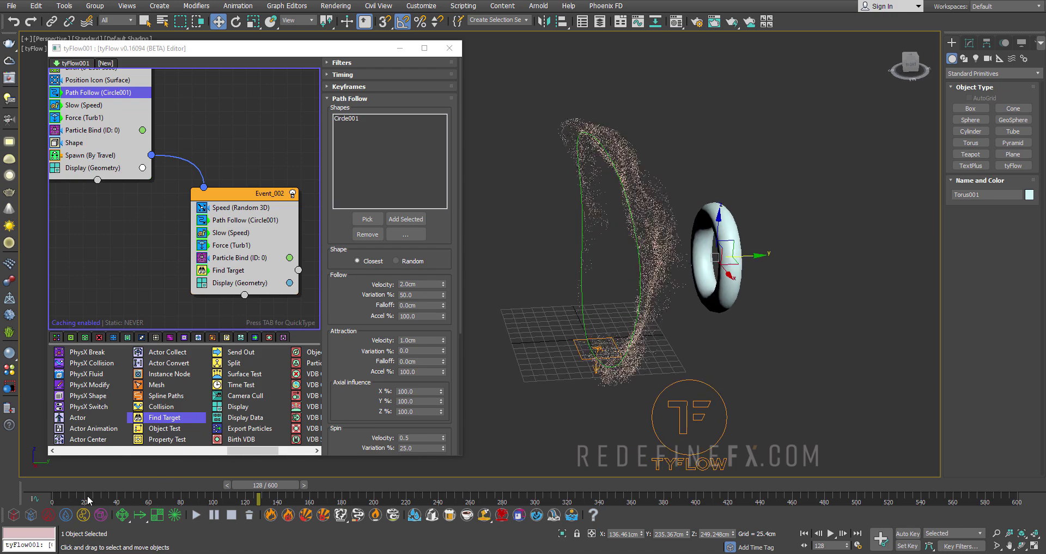
- Preview the simulation up to frame 152 and set the Find Target velocity to 15 cm in Event_002
{"action": "left_click_drag", "start_coordinate": [62, 484], "coordinate": [307, 497]}
{"action": "key", "text": "w"}
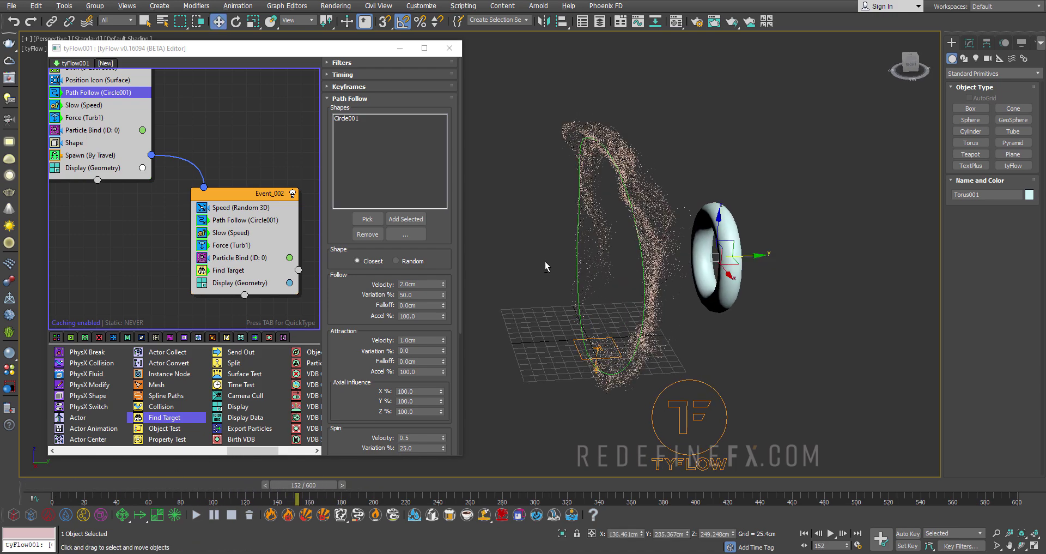
{"action": "middle_click_drag", "start_coordinate": [547, 266], "coordinate": [524, 258], "text": "alt"}
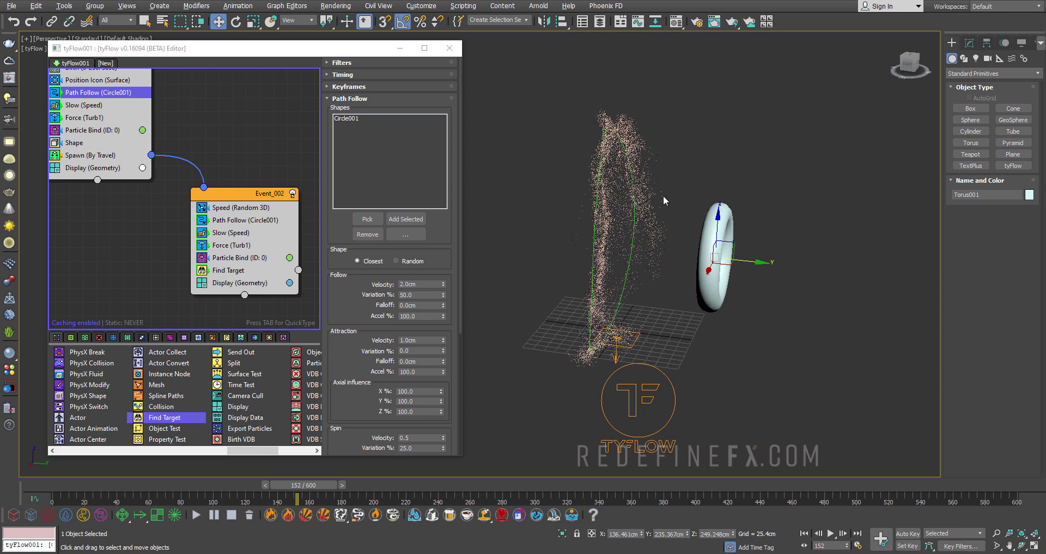
{"action": "left_click", "coordinate": [221, 270]}
{"action": "double_click", "coordinate": [421, 184]}
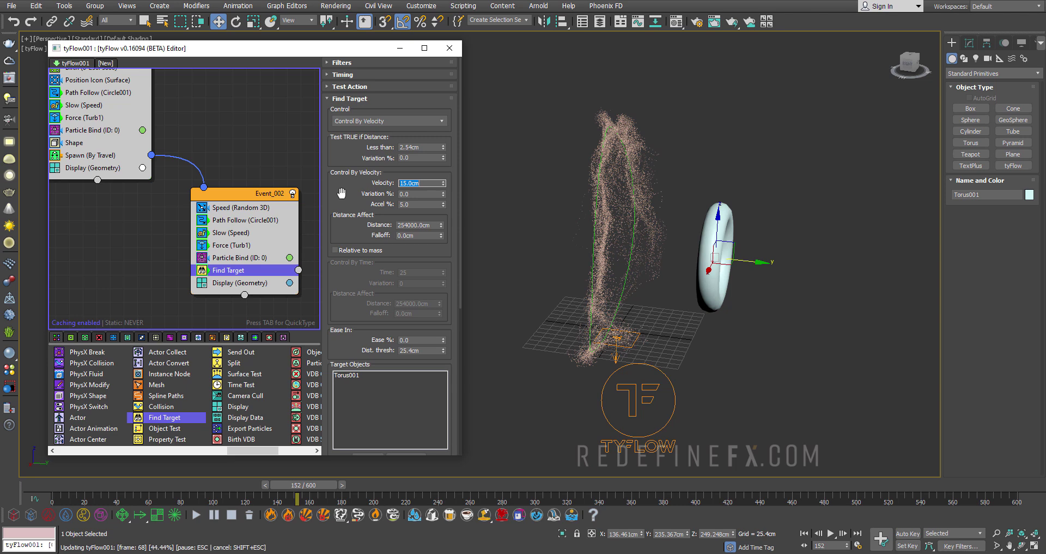
- Set the Birth total in Event_001 to 30000 particles and preview the denser simulation up to frame 226 from the front
{"action": "middle_click_drag", "start_coordinate": [109, 143], "coordinate": [159, 199]}
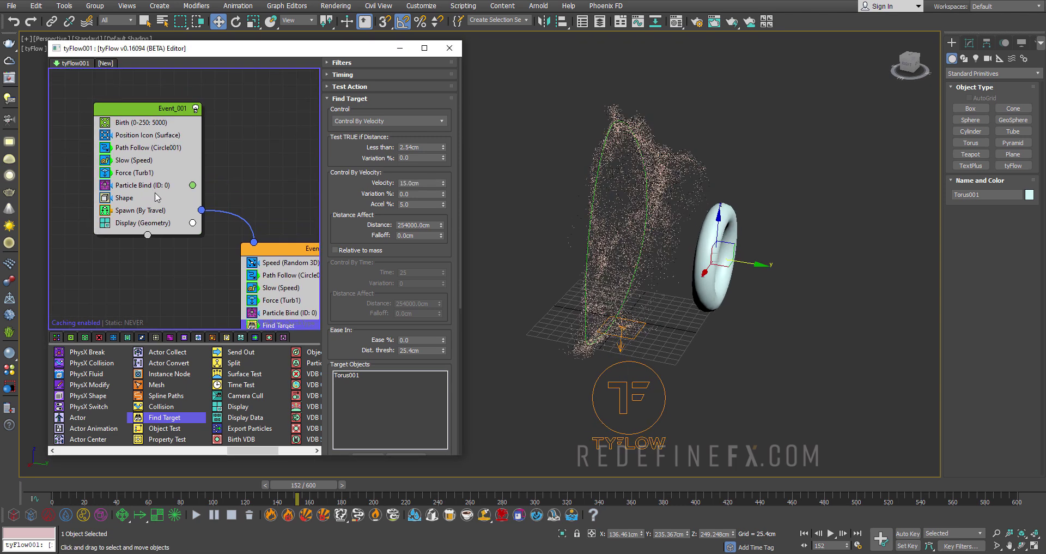
{"action": "left_click", "coordinate": [132, 122]}
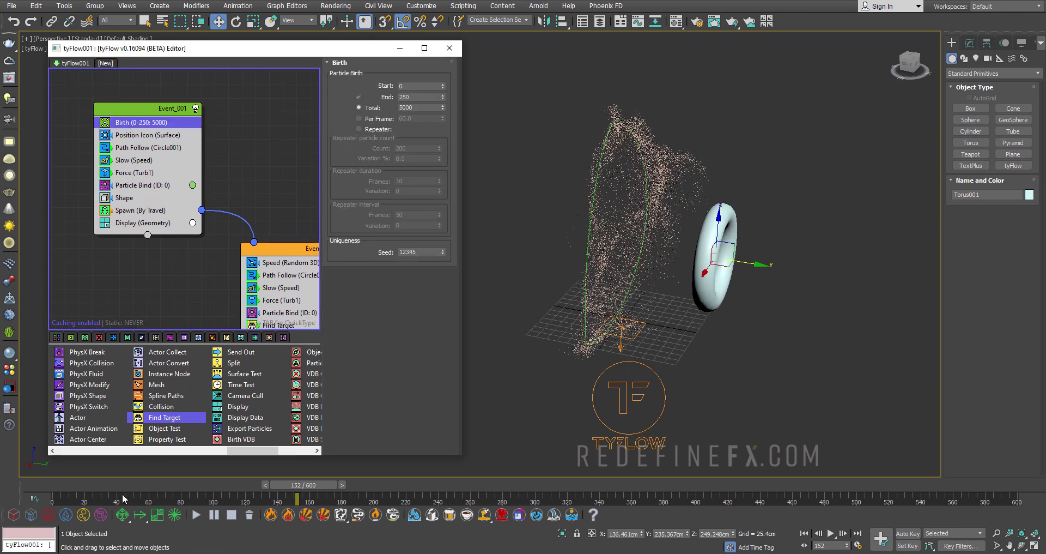
{"action": "left_click", "coordinate": [68, 484]}
{"action": "left_click", "coordinate": [424, 107]}
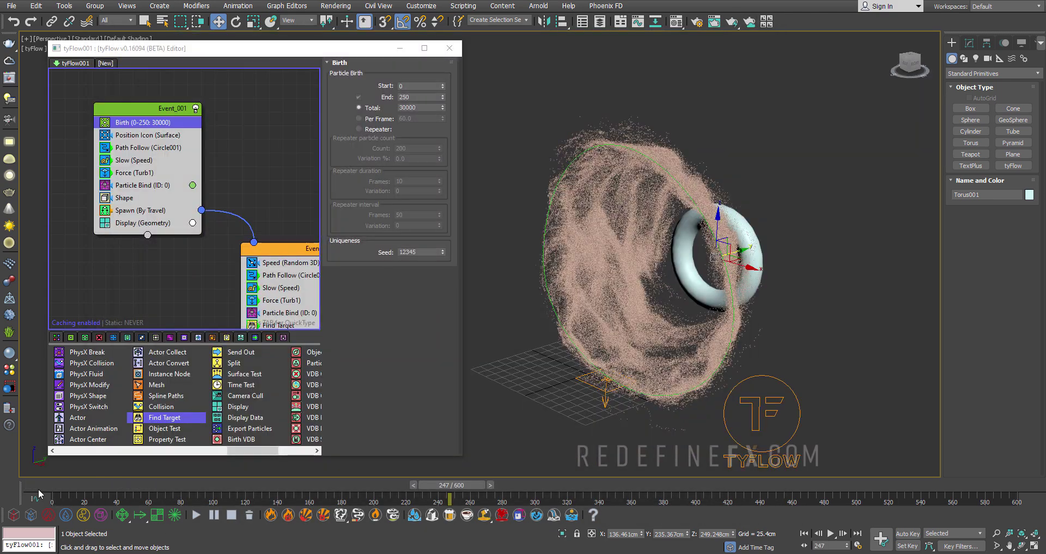
{"action": "left_click_drag", "start_coordinate": [38, 490], "coordinate": [408, 521]}
{"action": "middle_click_drag", "start_coordinate": [500, 348], "coordinate": [701, 279], "text": "alt"}
{"action": "scroll", "coordinate": [701, 281], "scroll_direction": "up", "scroll_amount": 3}
- Turn off Renderable for Torus001 in its object properties
{"action": "right_click", "coordinate": [688, 296]}
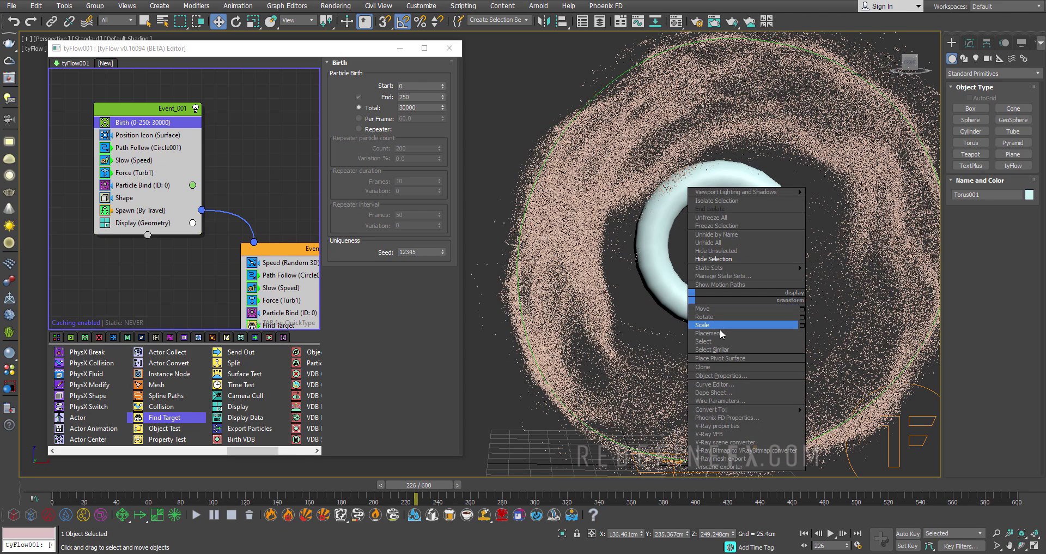
{"action": "left_click", "coordinate": [714, 375]}
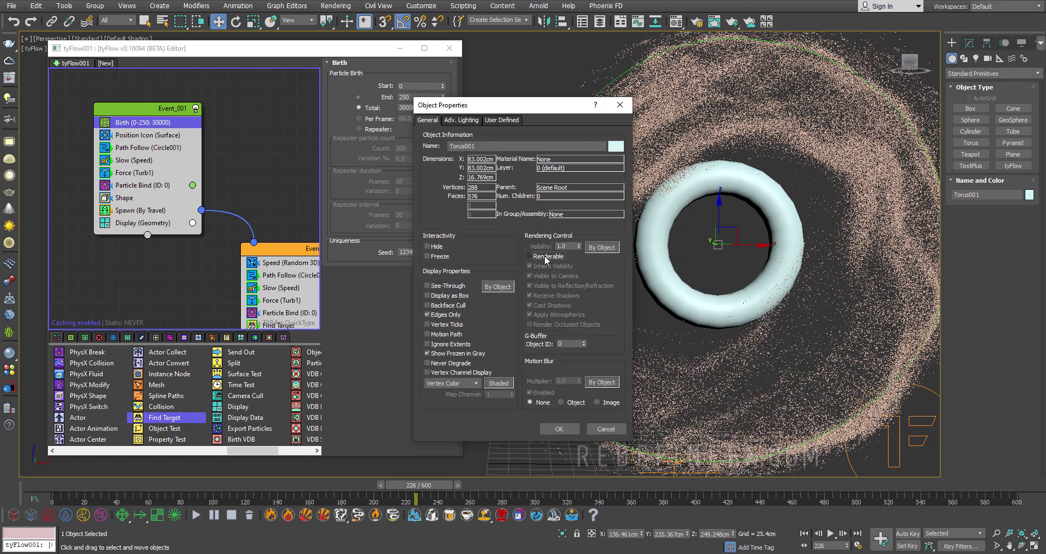
{"action": "left_click", "coordinate": [559, 429]}
- Unhide all hidden scene objects by name to bring back the lights and camera
{"action": "scroll", "coordinate": [640, 318], "scroll_direction": "down", "scroll_amount": 5}
{"action": "right_click", "coordinate": [685, 272]}
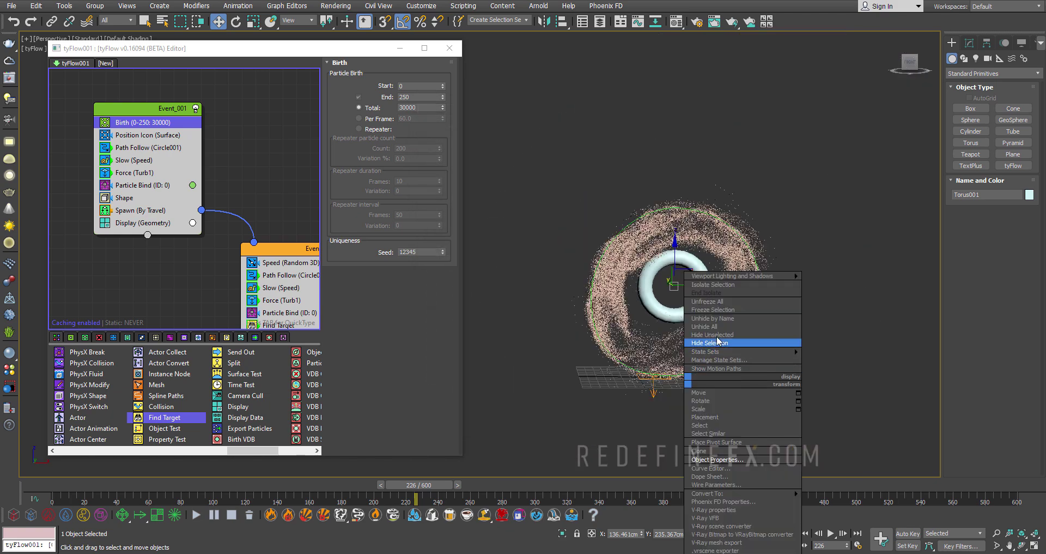
{"action": "left_click", "coordinate": [716, 318]}
{"action": "key", "text": "ctrl+a"}
{"action": "left_click", "coordinate": [428, 353]}
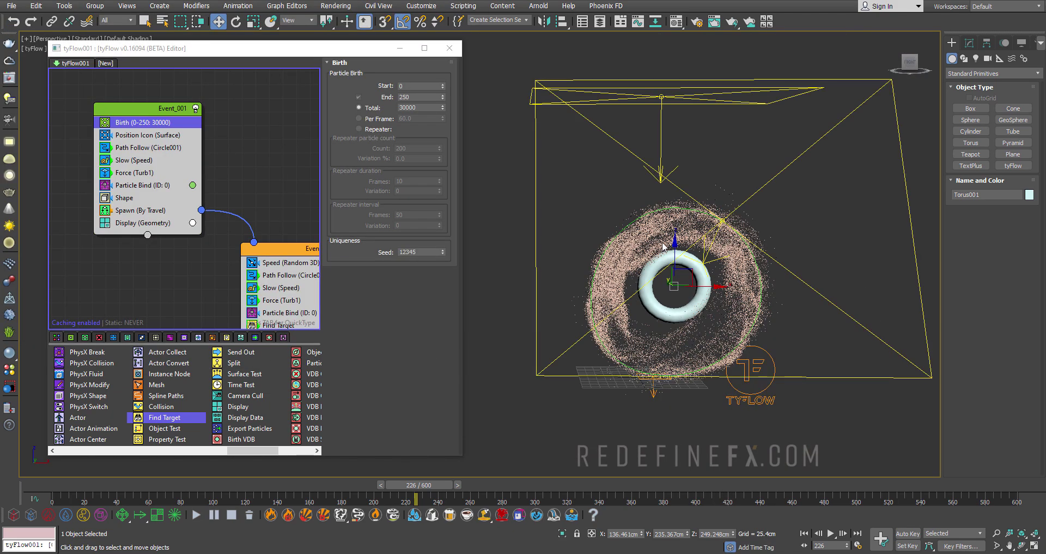
{"action": "middle_click_drag", "start_coordinate": [663, 246], "coordinate": [655, 208], "text": "alt"}
- Return to frame 0 and add a Mesh operator to the end of both Event_002 and Event_001
{"action": "middle_click_drag", "start_coordinate": [242, 193], "coordinate": [186, 137]}
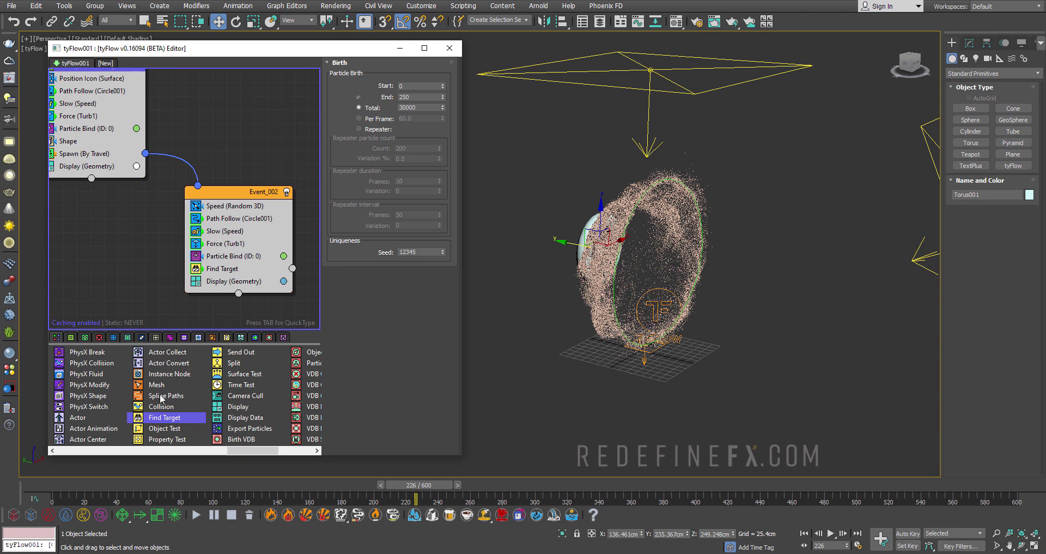
{"action": "key", "text": "Home"}
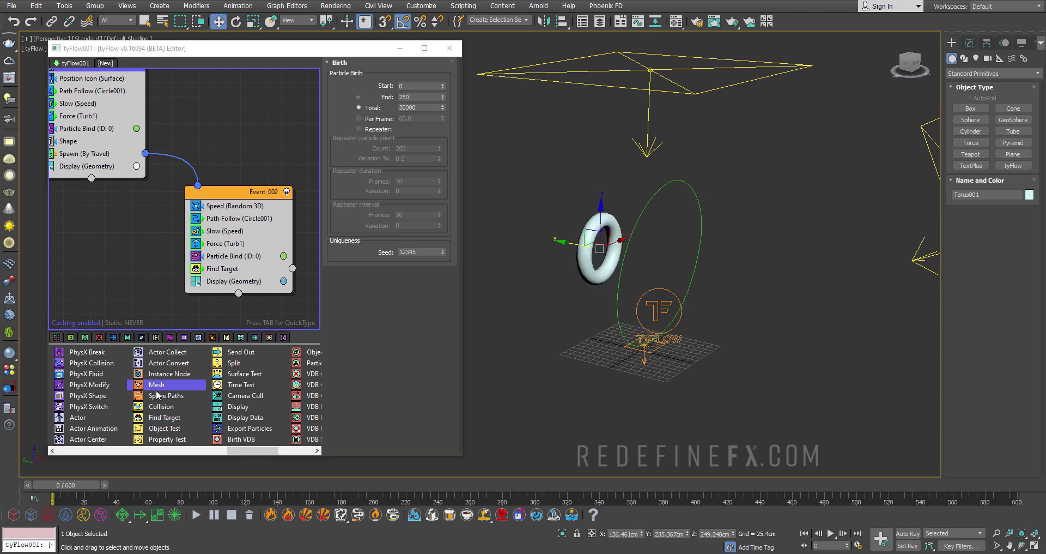
{"action": "left_click_drag", "start_coordinate": [157, 392], "coordinate": [218, 288]}
{"action": "middle_click_drag", "start_coordinate": [173, 261], "coordinate": [211, 270]}
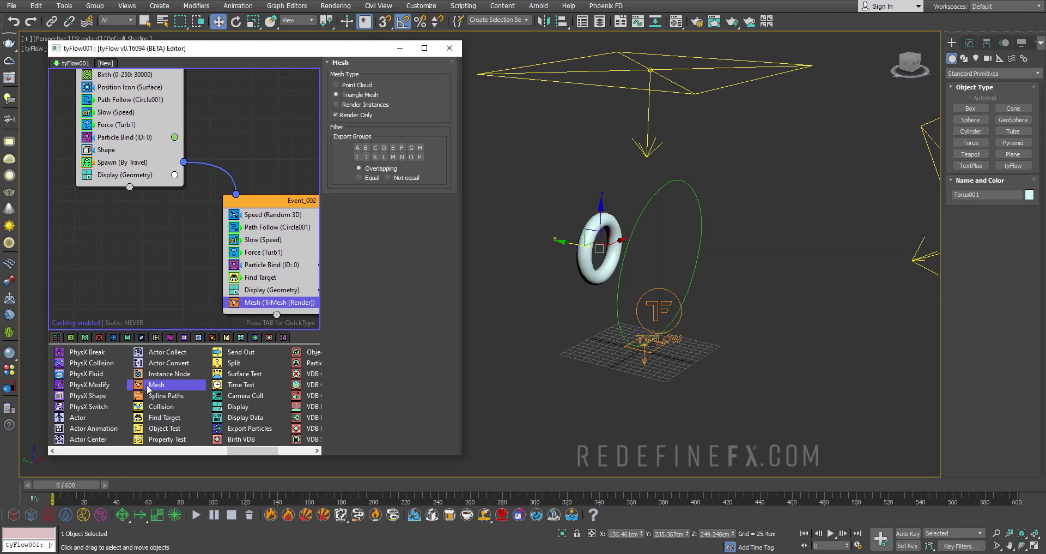
{"action": "left_click_drag", "start_coordinate": [149, 386], "coordinate": [125, 181]}
- Look through PhysCamera001 in the viewport and review its Physical Camera settings
{"action": "key", "text": "c"}
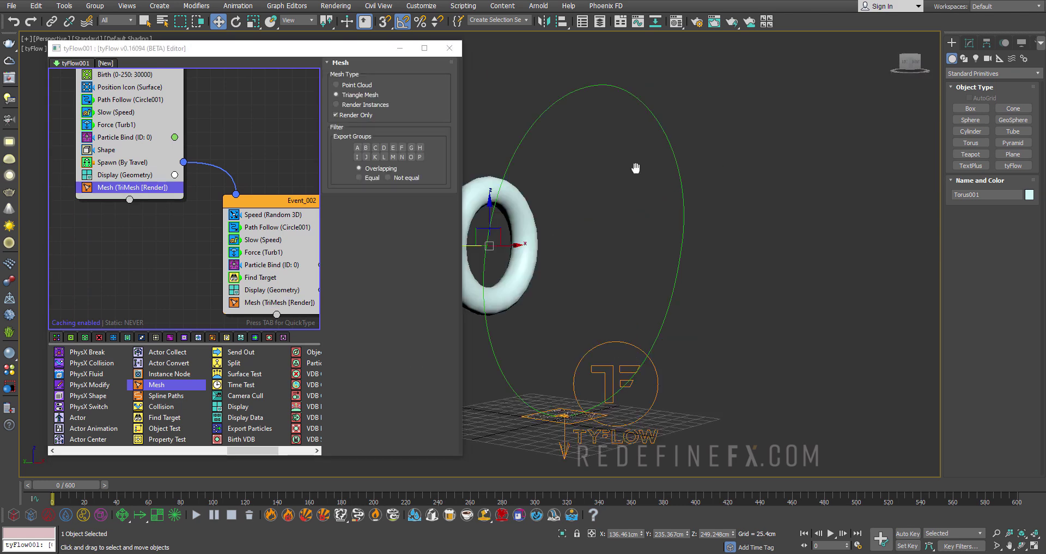
{"action": "left_click", "coordinate": [970, 43]}
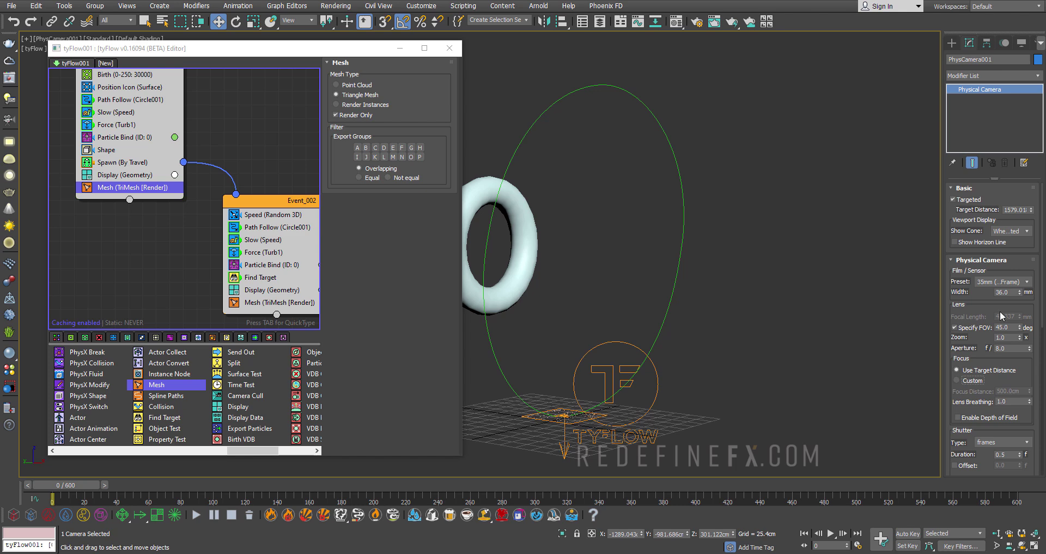
{"action": "scroll", "coordinate": [985, 353], "scroll_direction": "down", "scroll_amount": 5}
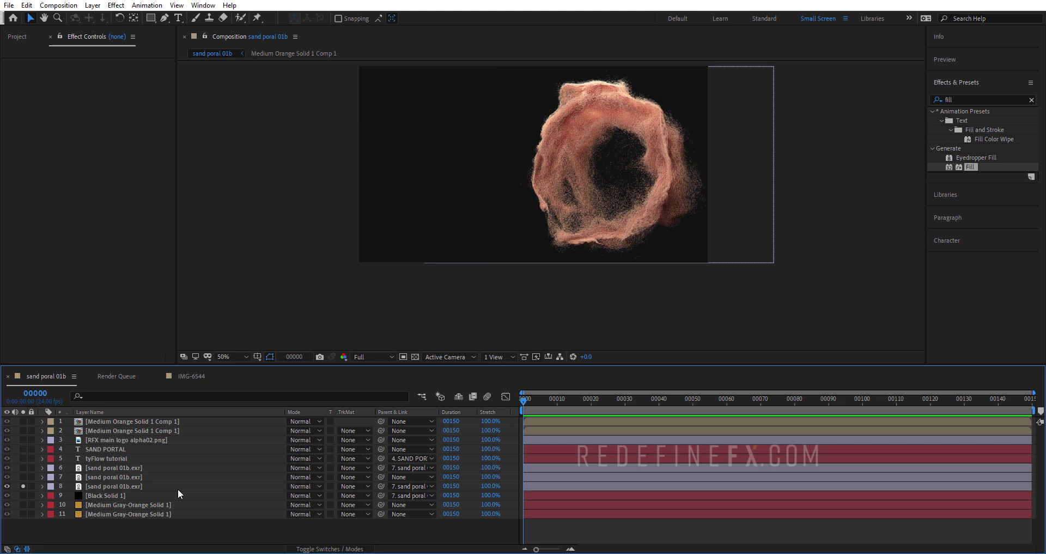
- Switch to After Effects and examine the Curves effect on the sand poral 01b.exr layer 8
{"action": "left_click", "coordinate": [129, 486]}
{"action": "left_click_drag", "start_coordinate": [630, 132], "coordinate": [599, 190]}
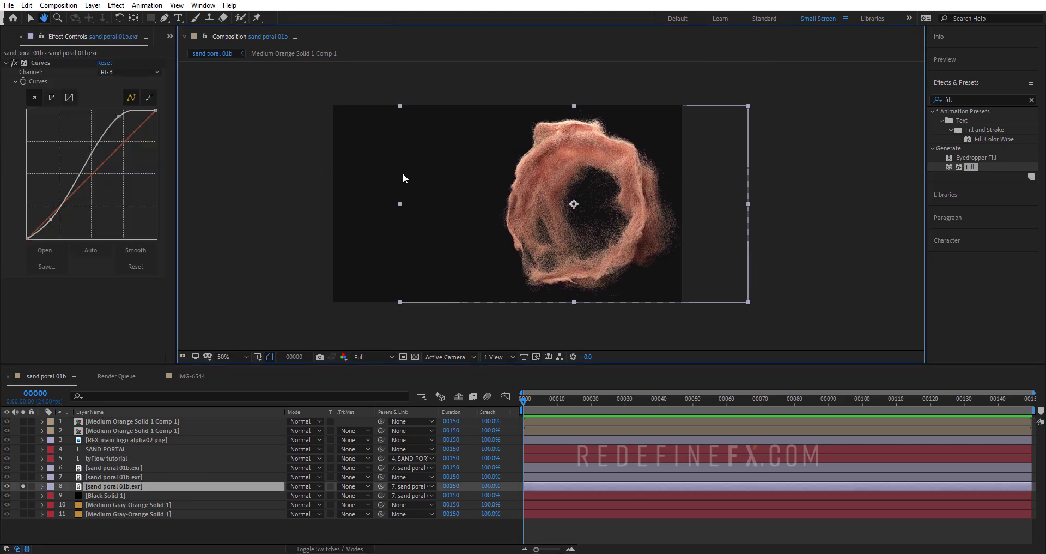
{"action": "mouse_move", "coordinate": [117, 116]}
{"action": "left_mouse_down"}
{"action": "mouse_move", "coordinate": [124, 141]}
{"action": "mouse_move", "coordinate": [116, 124]}
{"action": "left_mouse_up"}
- Solo the sand poral 01b.exr layer 7 with its Curves effect, toggling it to compare the contrast up close
{"action": "left_click", "coordinate": [132, 476]}
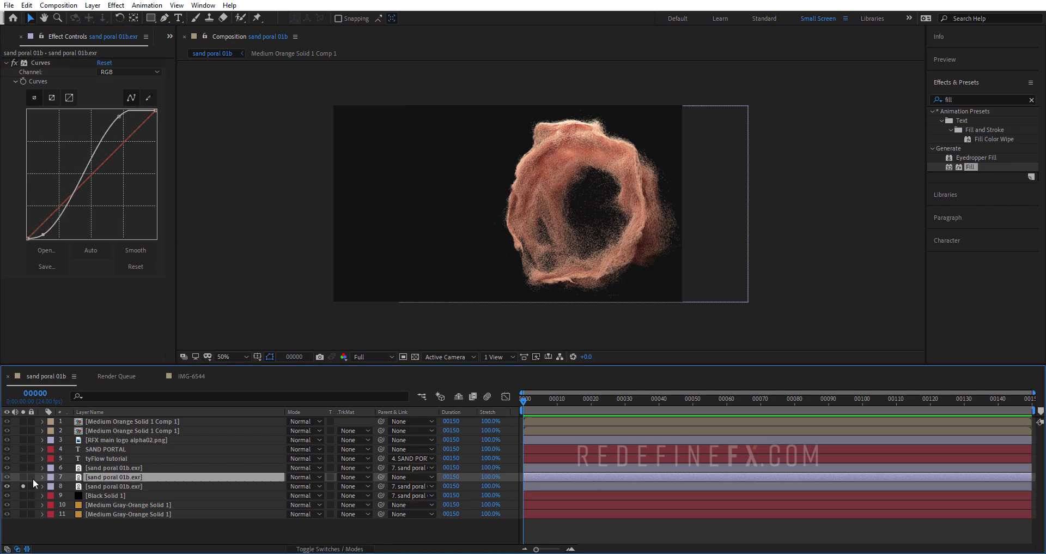
{"action": "left_click", "coordinate": [23, 476]}
{"action": "left_click", "coordinate": [23, 477]}
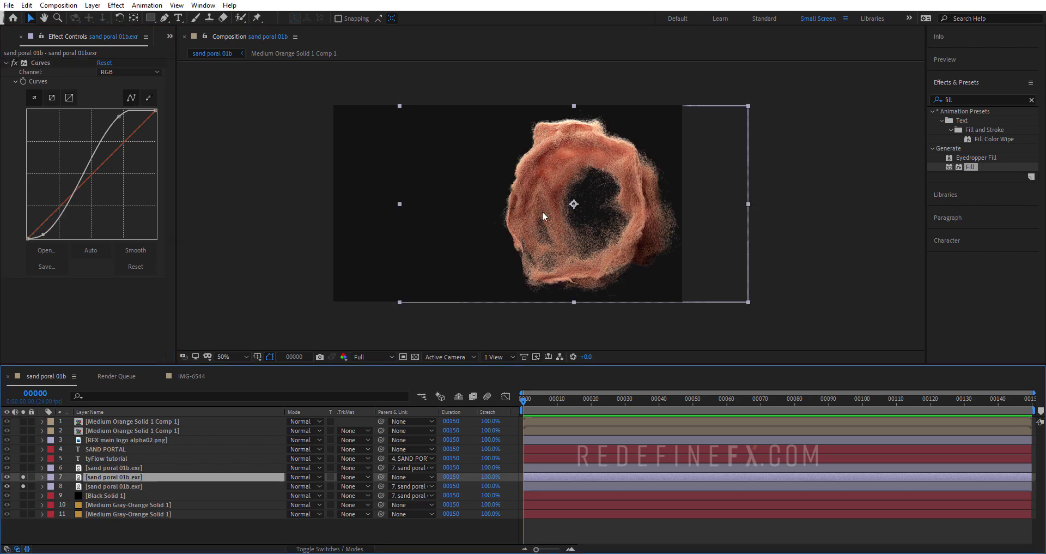
{"action": "scroll", "coordinate": [550, 208], "scroll_direction": "up", "scroll_amount": 1}
{"action": "left_click", "coordinate": [22, 477]}
{"action": "left_click", "coordinate": [22, 476]}
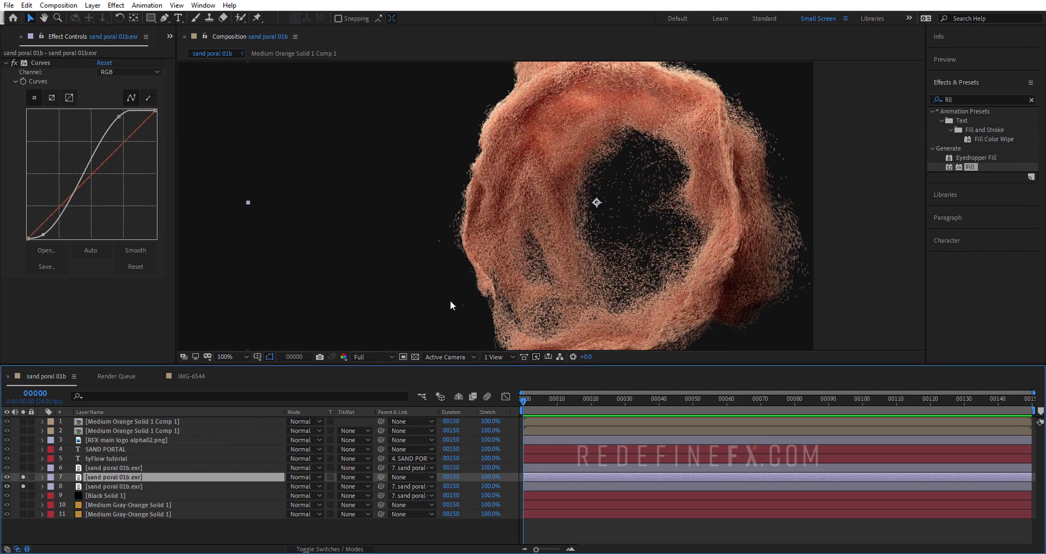
- Solo the sand poral 01b.exr layer 6 and review its Curves and Glow effects on the portal
{"action": "left_click", "coordinate": [24, 469]}
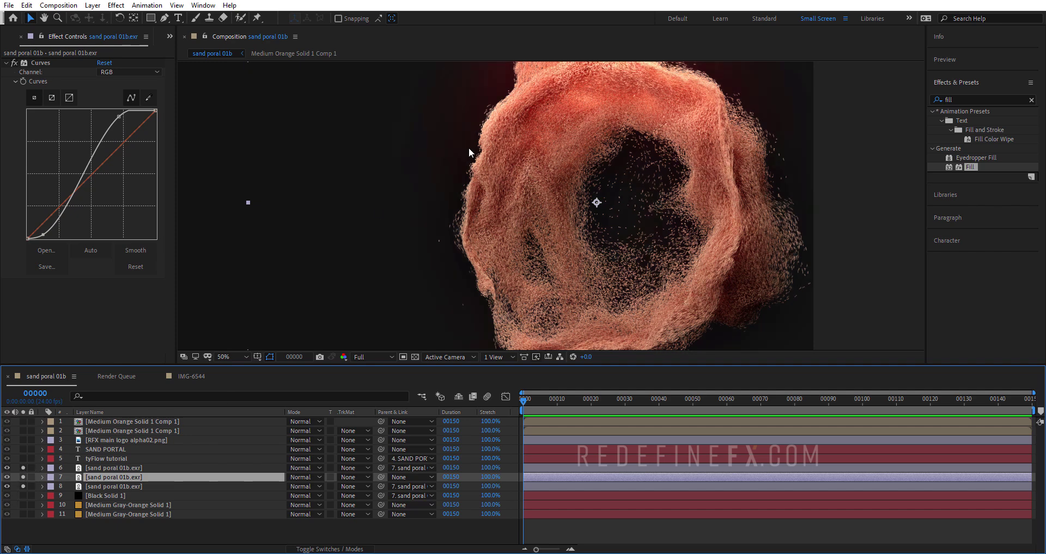
{"action": "scroll", "coordinate": [469, 152], "scroll_direction": "down", "scroll_amount": 1}
{"action": "left_click", "coordinate": [109, 467]}
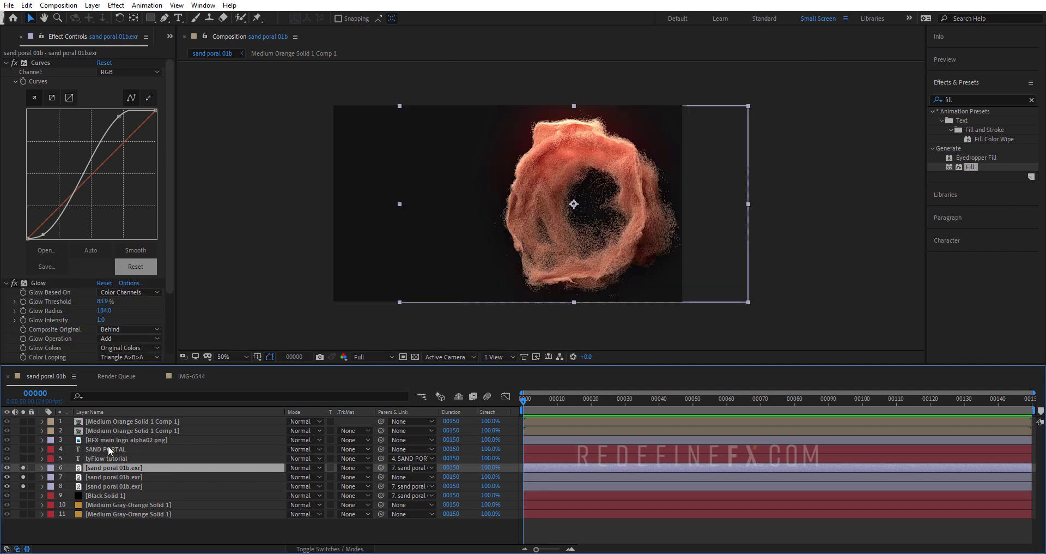
{"action": "left_click", "coordinate": [834, 153]}
{"action": "scroll", "coordinate": [668, 158], "scroll_direction": "down", "scroll_amount": 1}
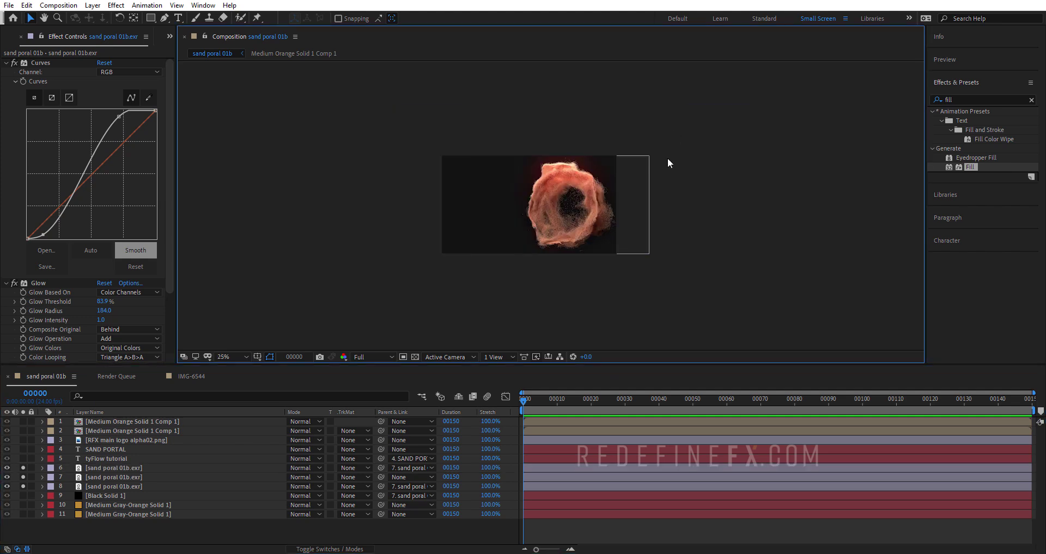
{"action": "scroll", "coordinate": [668, 158], "scroll_direction": "up", "scroll_amount": 1}
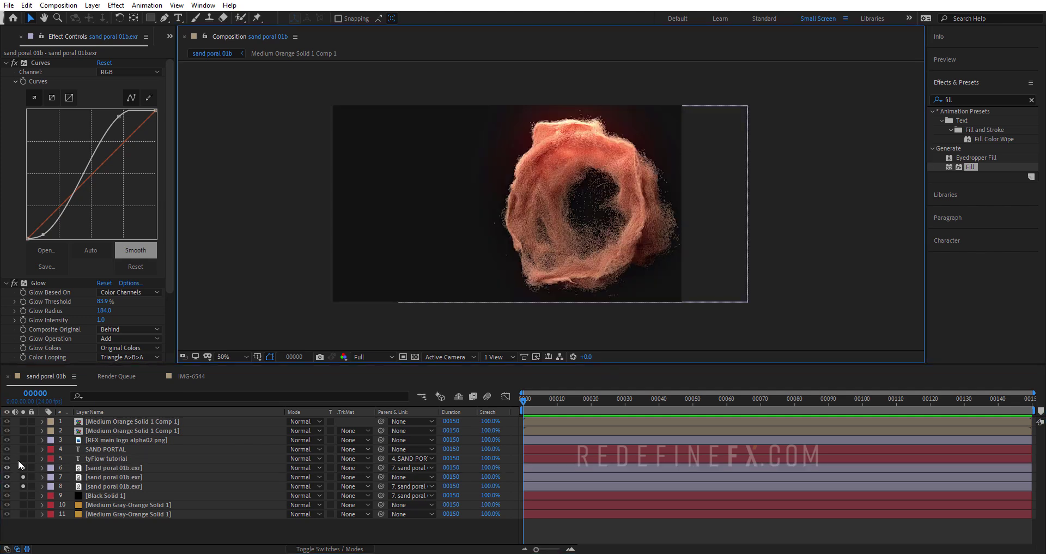
- Solo layers 1 to 5 with the title, logo and orange frame, and view the full composition
{"action": "left_click_drag", "start_coordinate": [21, 457], "coordinate": [24, 420]}
{"action": "key", "text": "comma"}
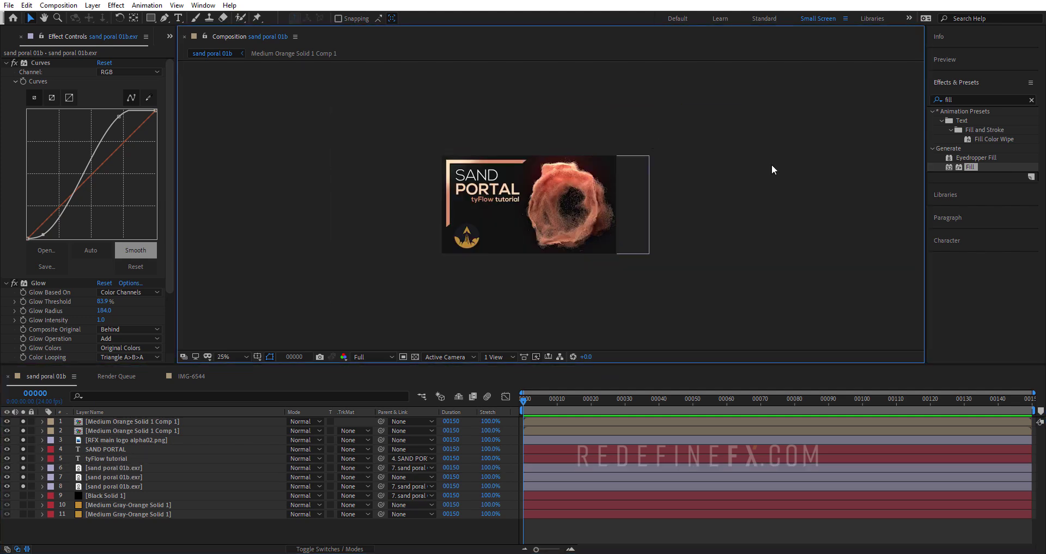
{"action": "key", "text": "period"}
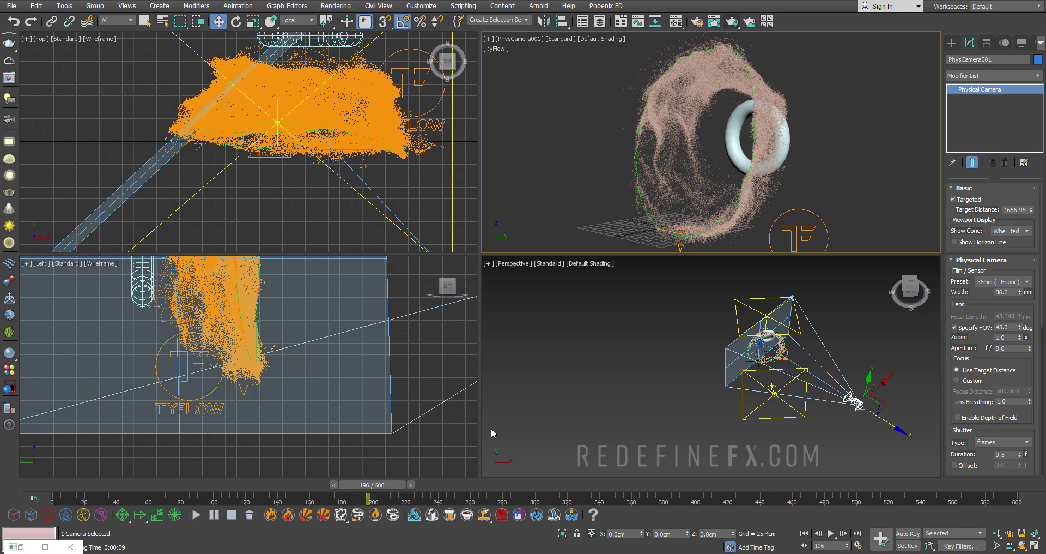
- Switch to the video player and play the rendered sand portal_02.mp4 clip
{"action": "key", "text": "alt+Tab"}
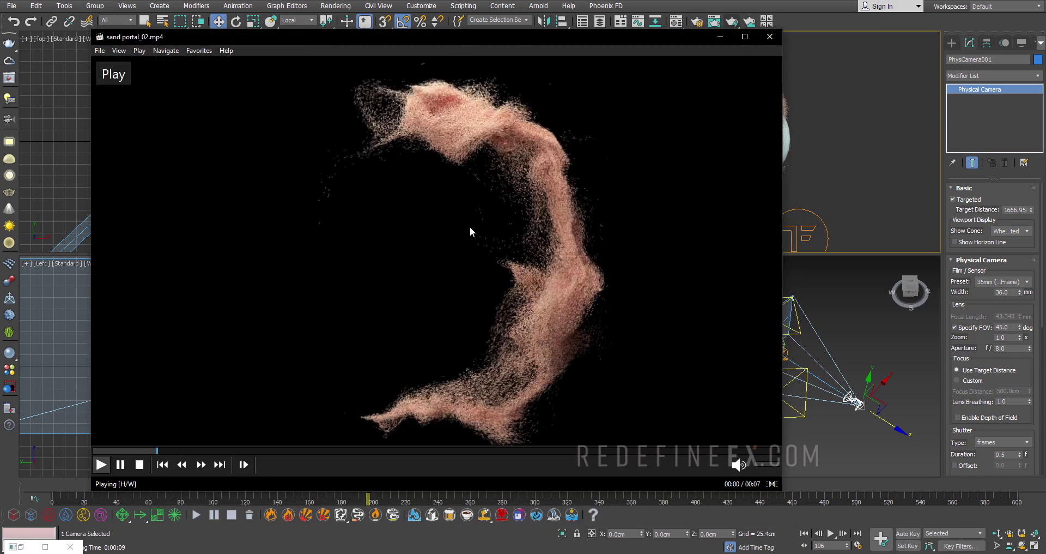